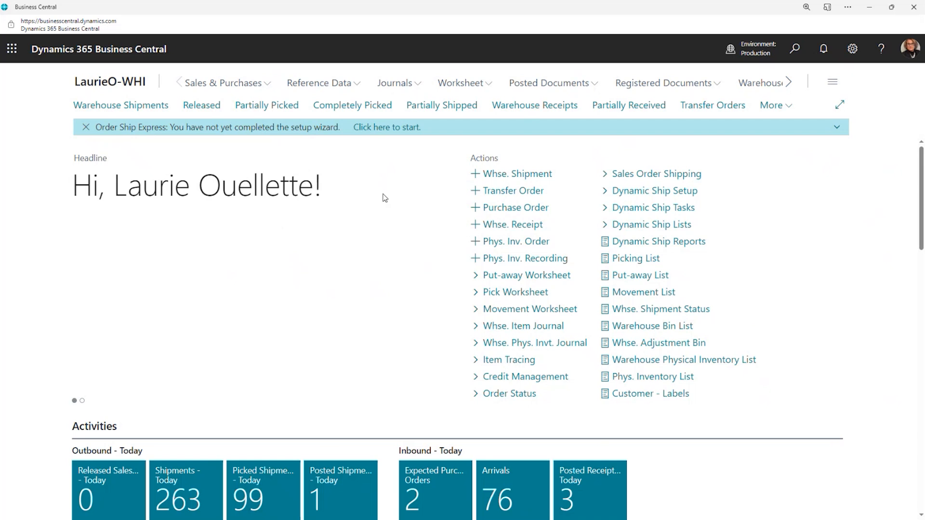
- Dismiss the Order Ship Express setup notification and open the Insight Works License Plates list in wide view
left_click(86, 128)
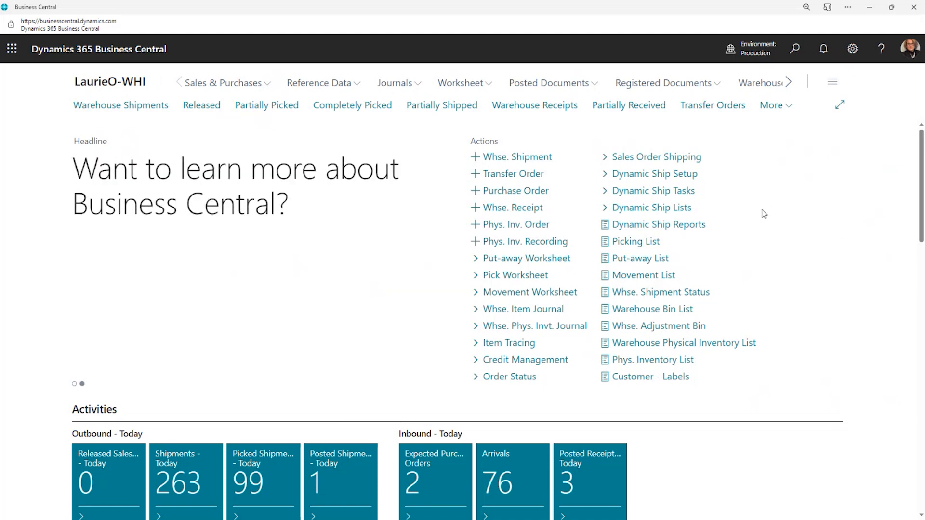
left_click(687, 208)
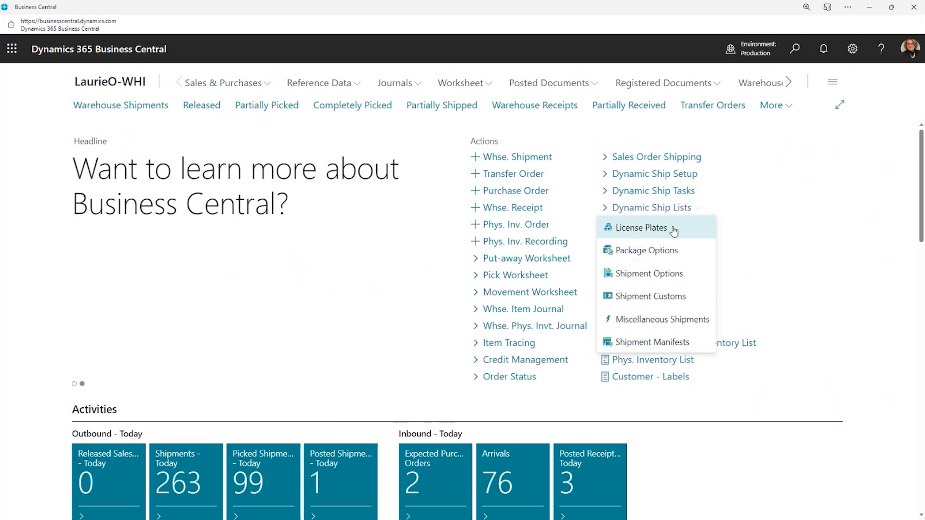
left_click(647, 229)
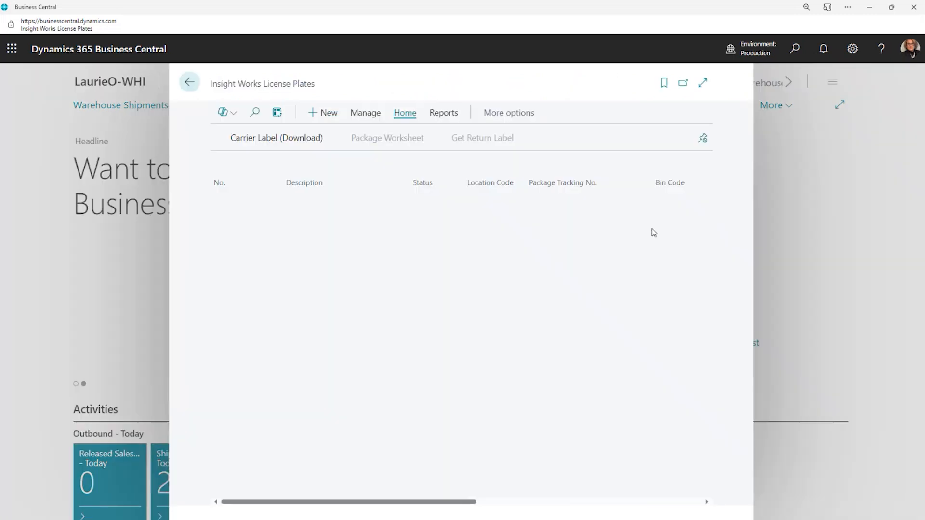
left_click(703, 84)
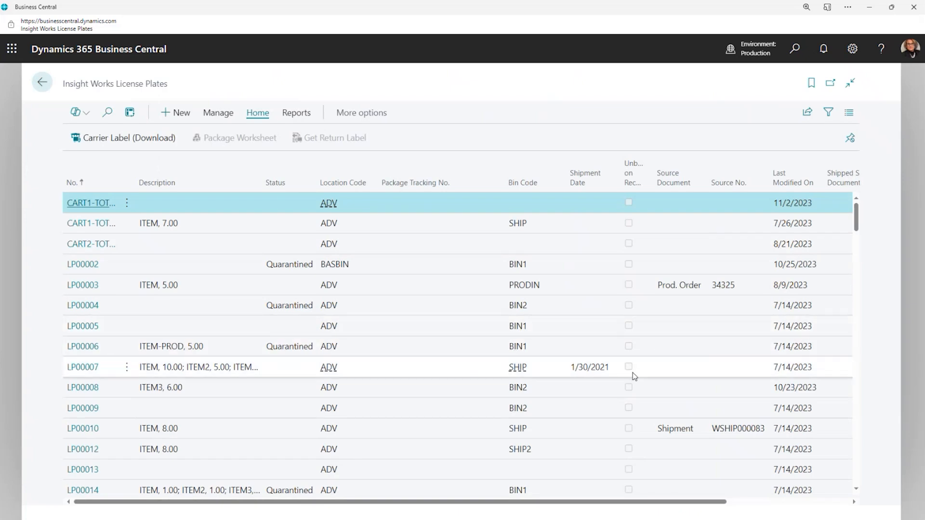
- Review the source document and shipment columns of the license plates sorted by descending number, and return to the role center
left_click_drag(382, 505, 525, 485)
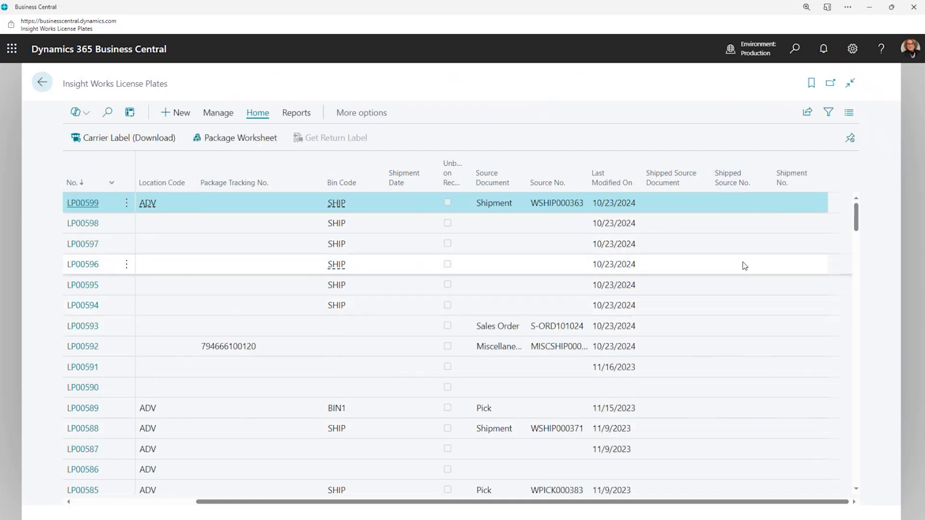
scroll(744, 265, "down", 6)
scroll(744, 266, "down", 5)
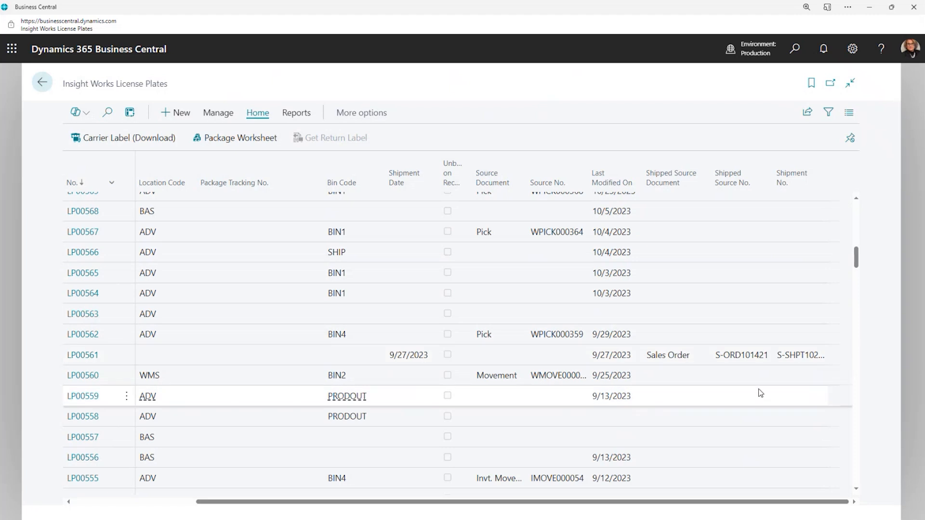
left_click(42, 82)
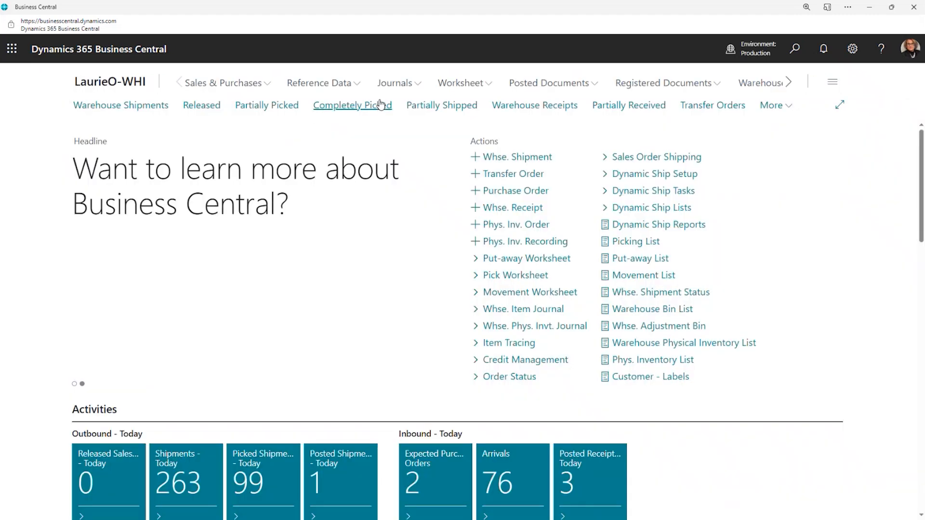
- Find the Users page by searching for "users" and open the signed-in user's own user card
left_click(796, 52)
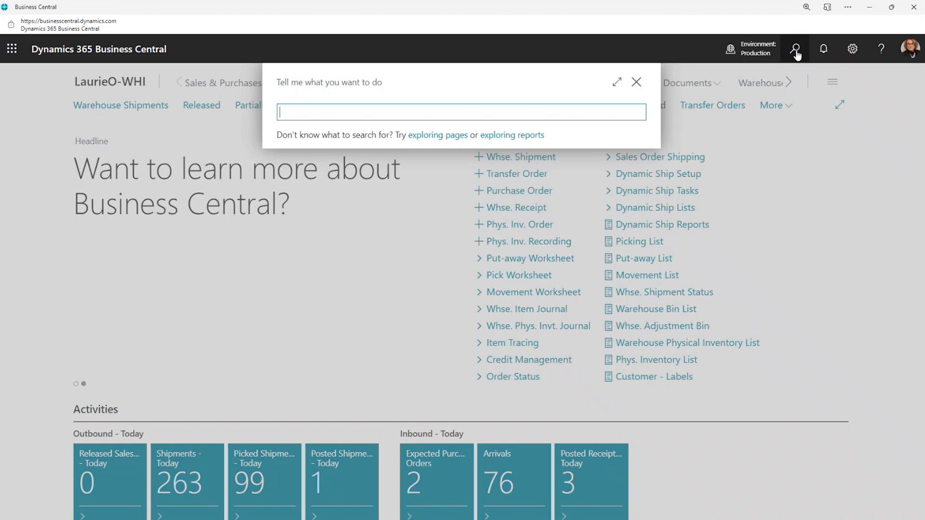
type("users")
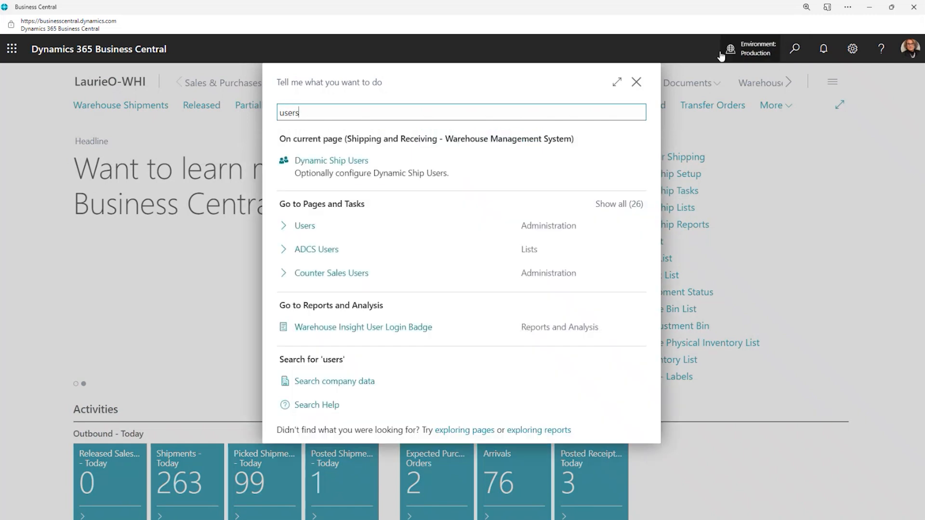
left_click(318, 229)
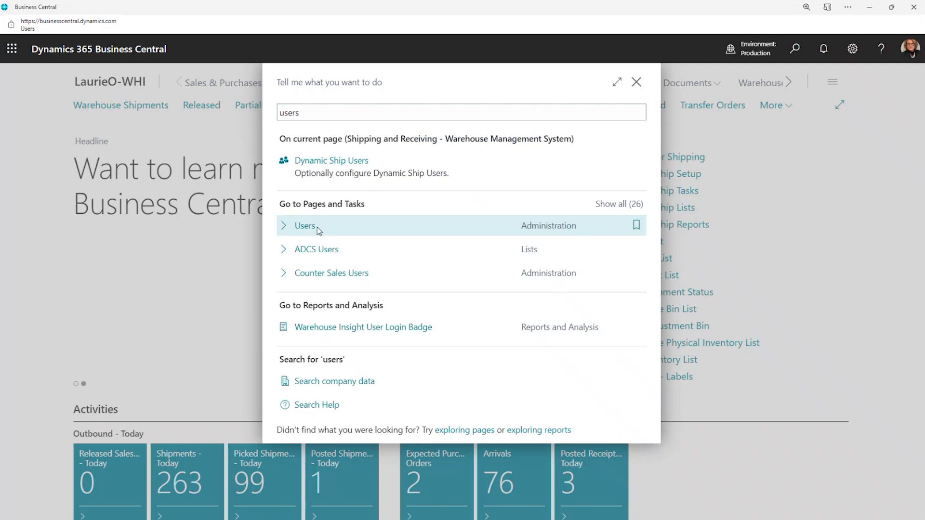
scroll(101, 406, "down", 5)
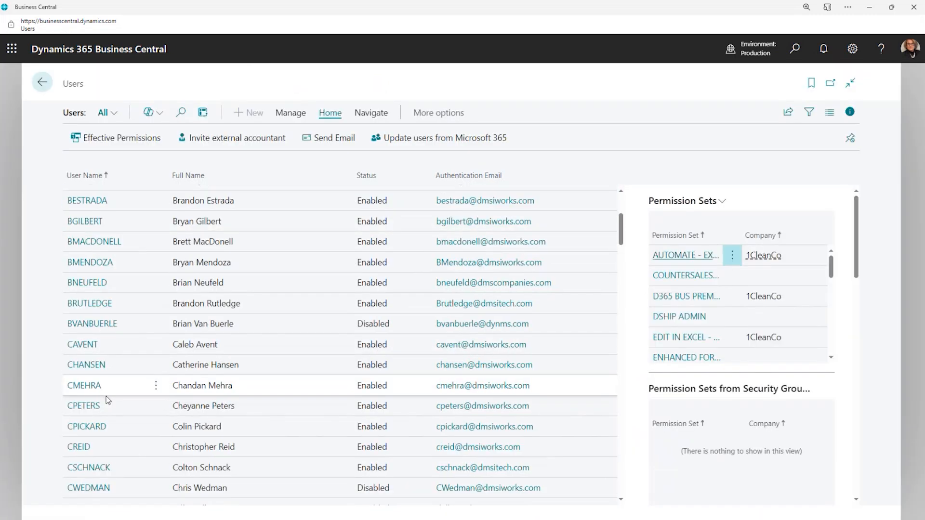
scroll(100, 403, "down", 7)
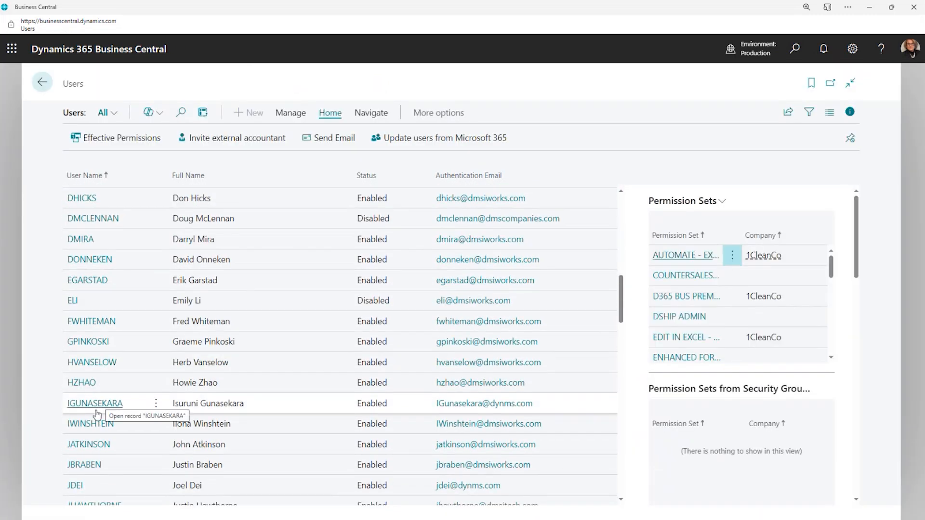
scroll(89, 434, "down", 2)
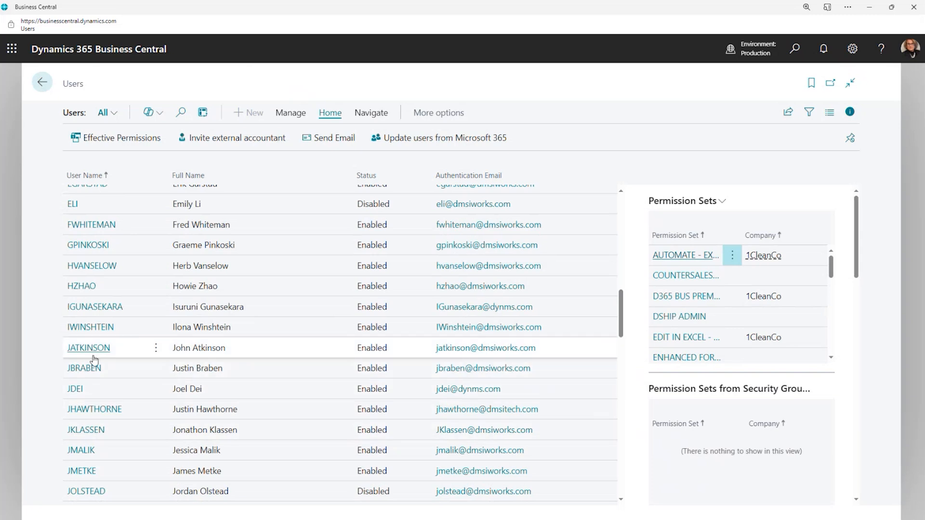
scroll(96, 404, "down", 3)
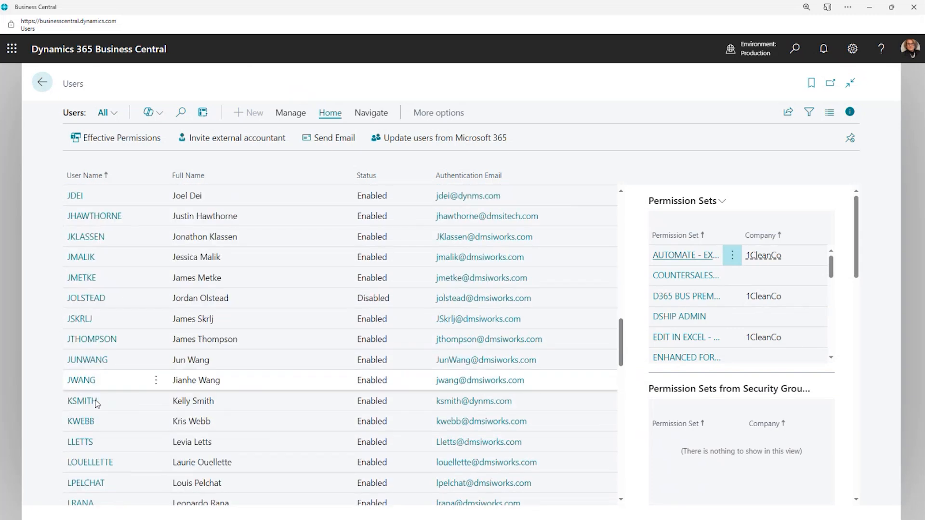
left_click(87, 464)
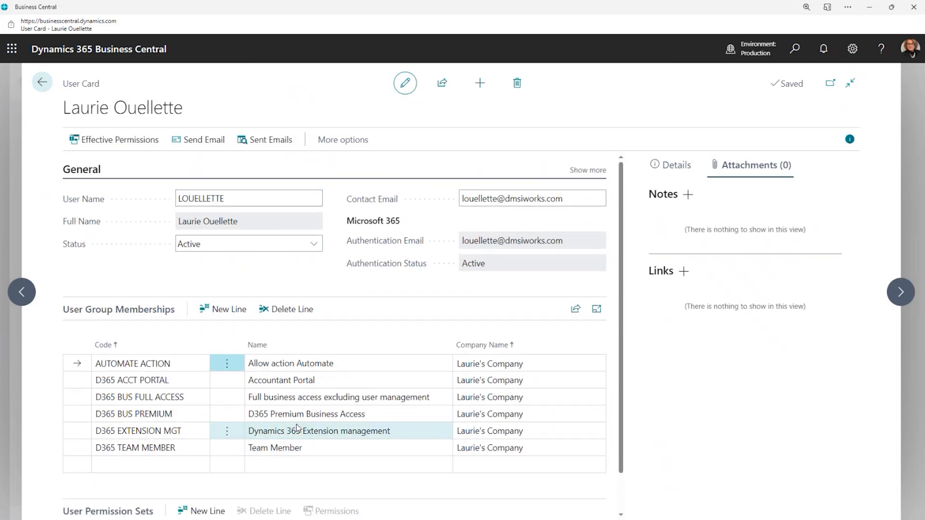
- Examine the user's permission sets, including the Dynamic Ship ones, and return to the role center
scroll(314, 425, "down", 5)
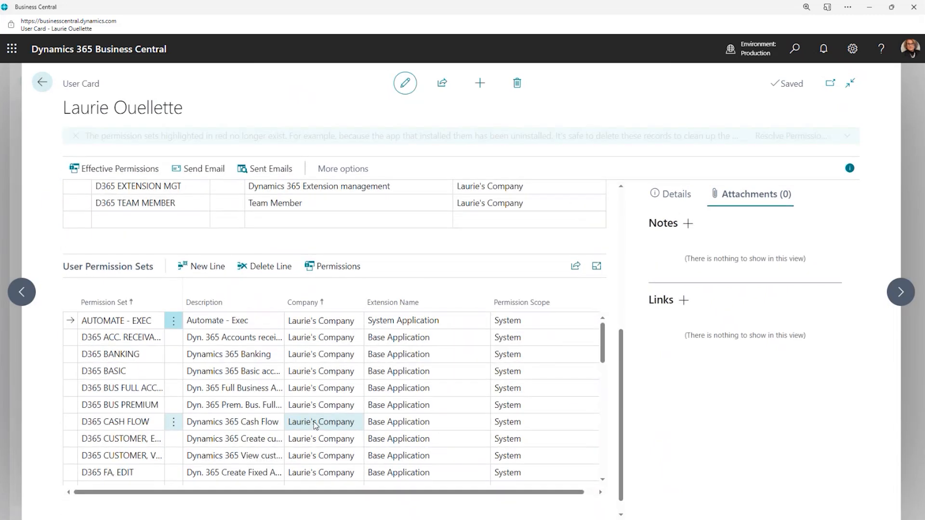
scroll(132, 404, "down", 10)
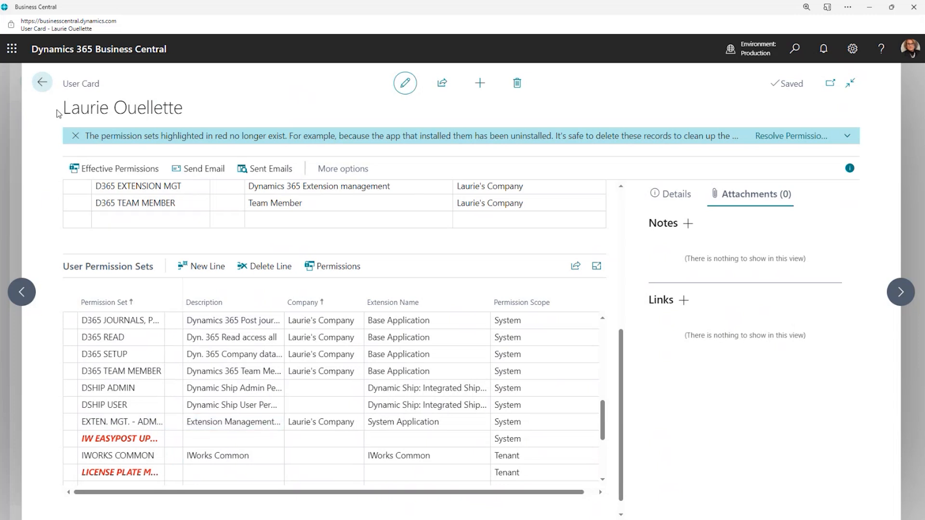
left_click(45, 84)
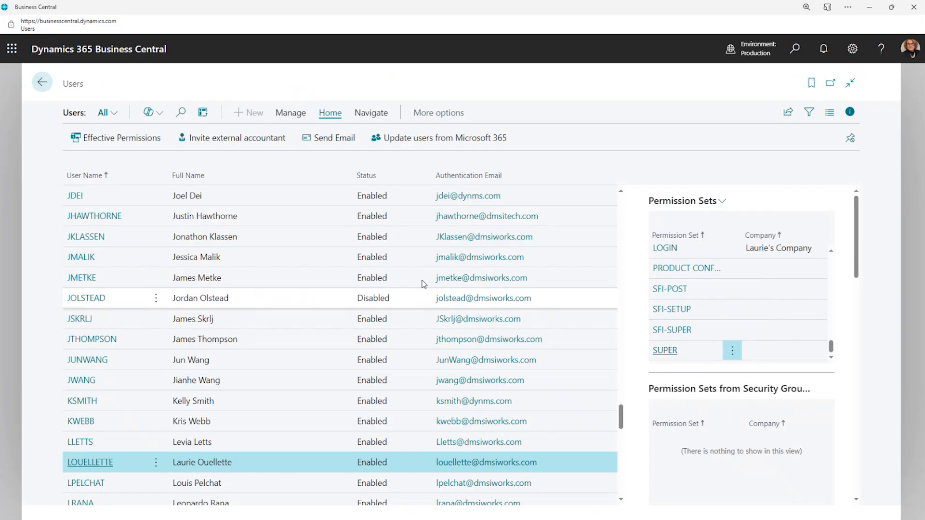
left_click(37, 81)
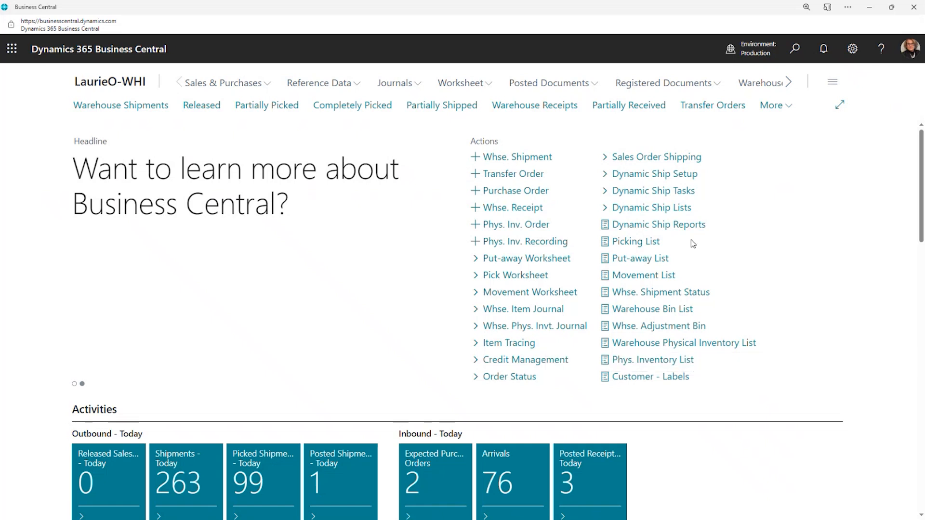
- Open the Dynamic Ship Freight Integration Providers list in wide view and check the address validation countries for EASYPOST
left_click(699, 176)
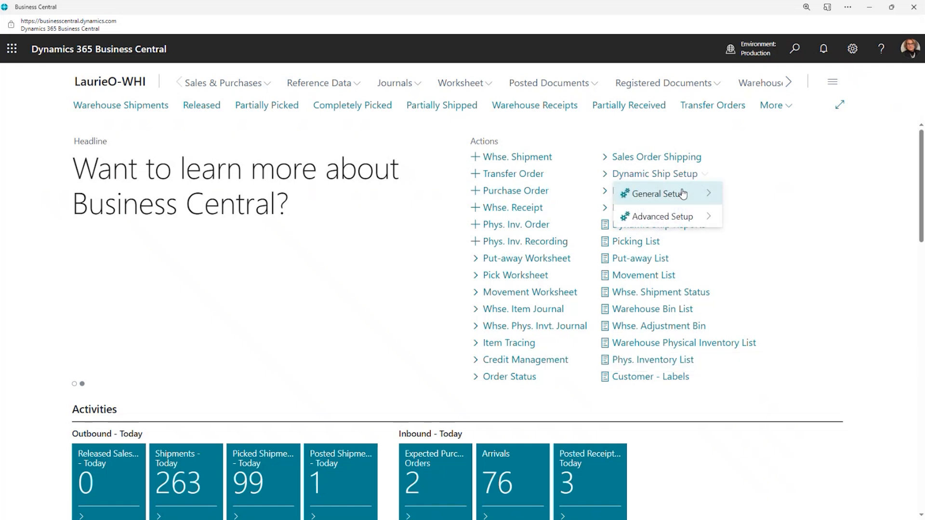
mouse_move(636, 192)
left_click(753, 289)
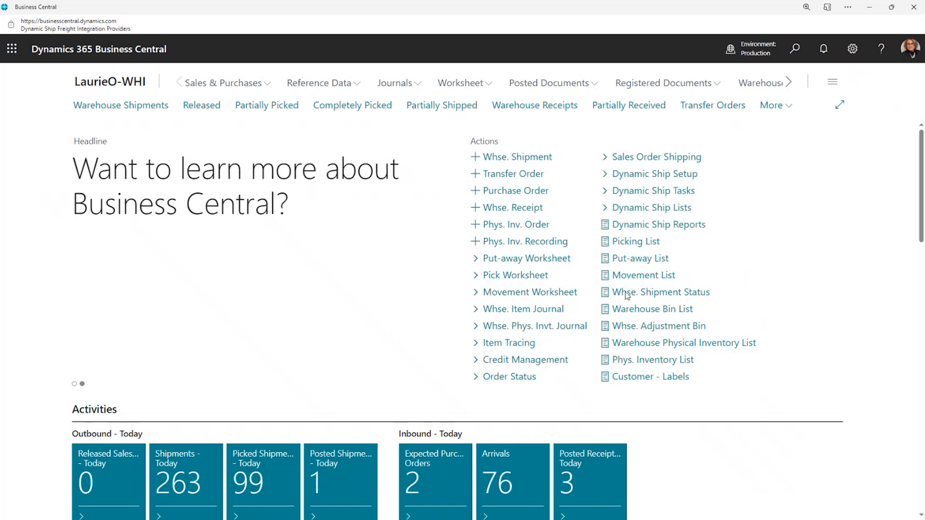
left_click(701, 92)
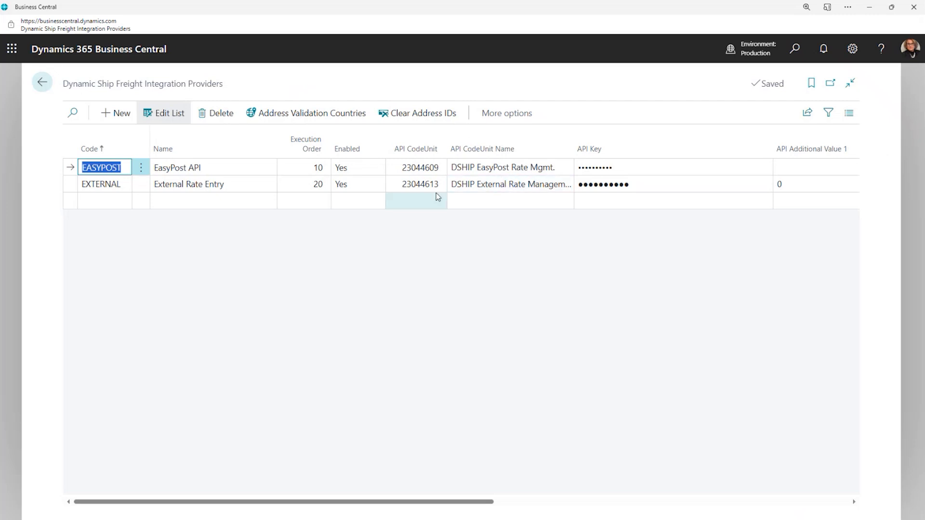
left_click(298, 114)
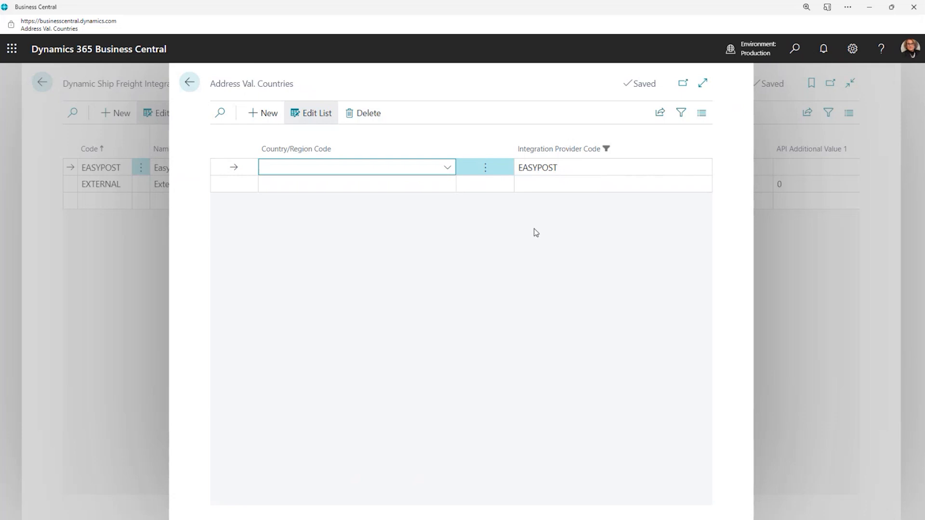
left_click(189, 84)
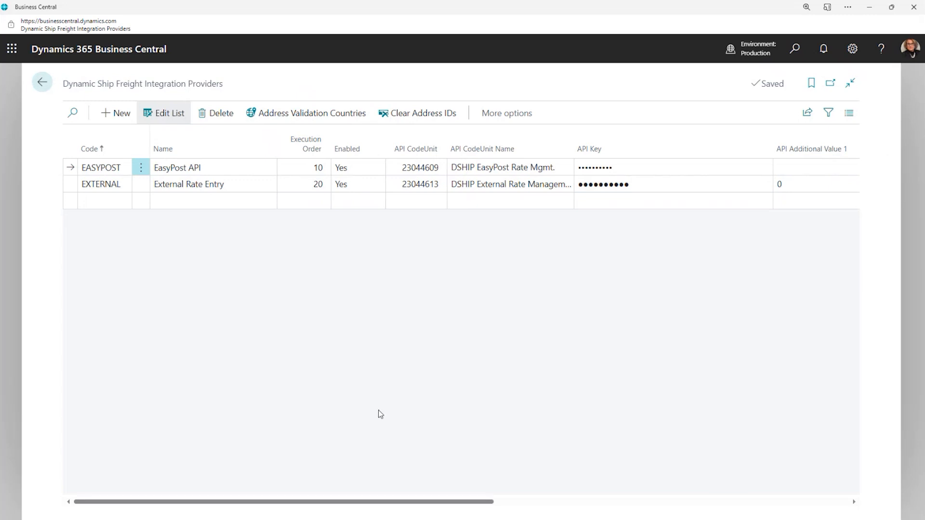
- Set Enabled to Yes for the EXTERNAL external rate entry provider
left_click(293, 184)
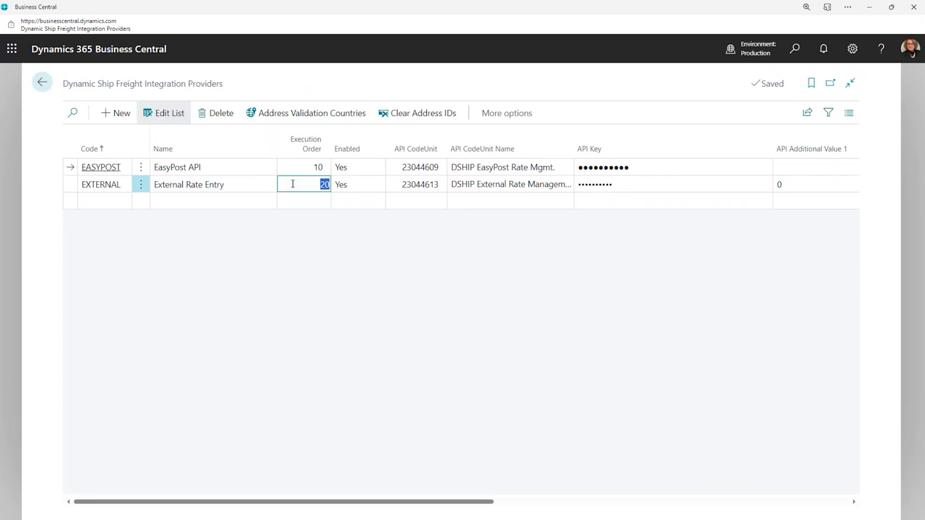
left_click(359, 185)
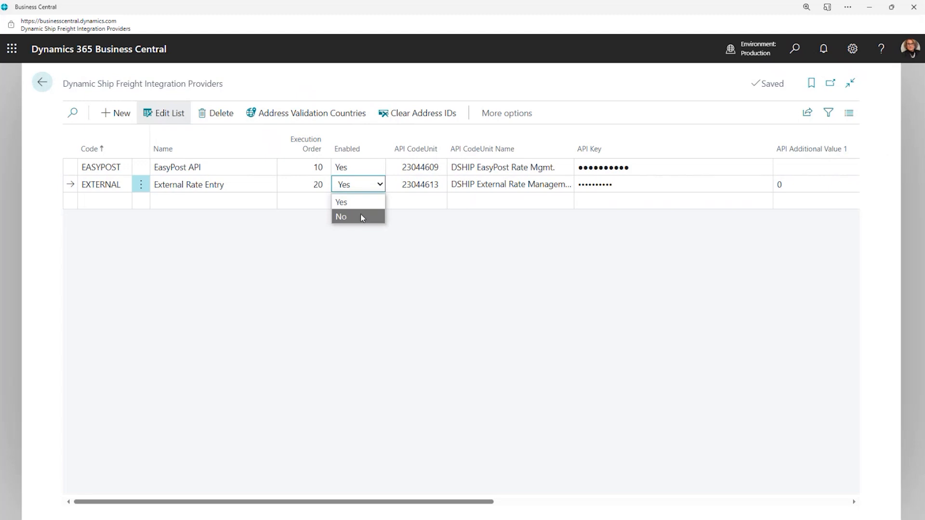
left_click(364, 201)
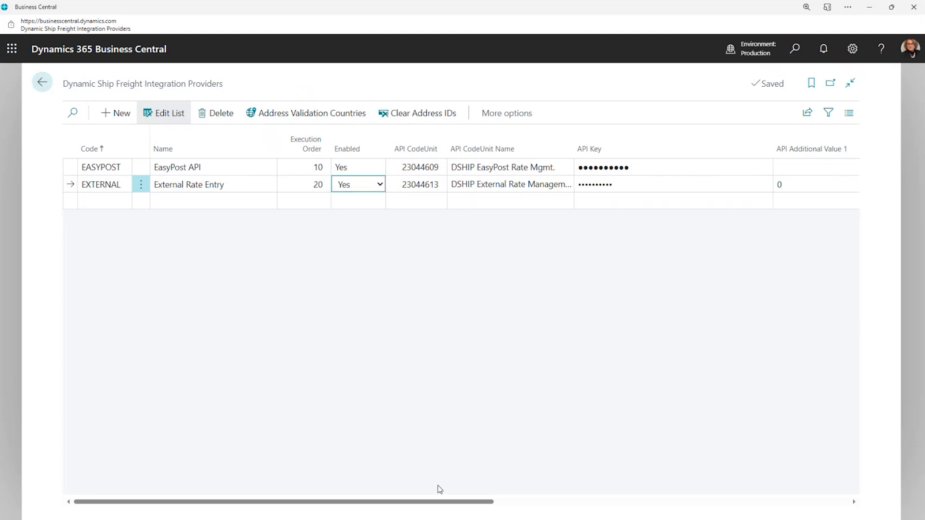
- Enter the external carrier API key text as API Additional Value 3 of the EXTERNAL provider
scroll(498, 492, "right", 3)
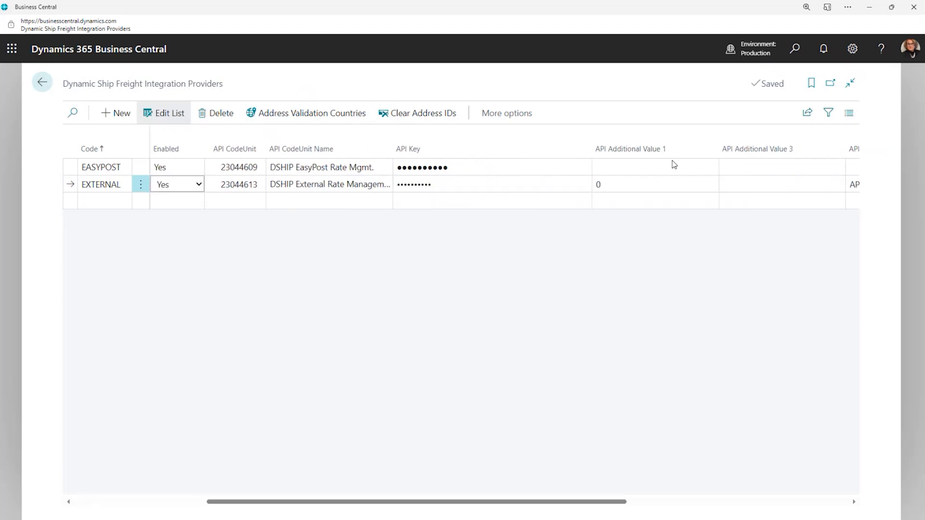
left_click(737, 184)
type("e")
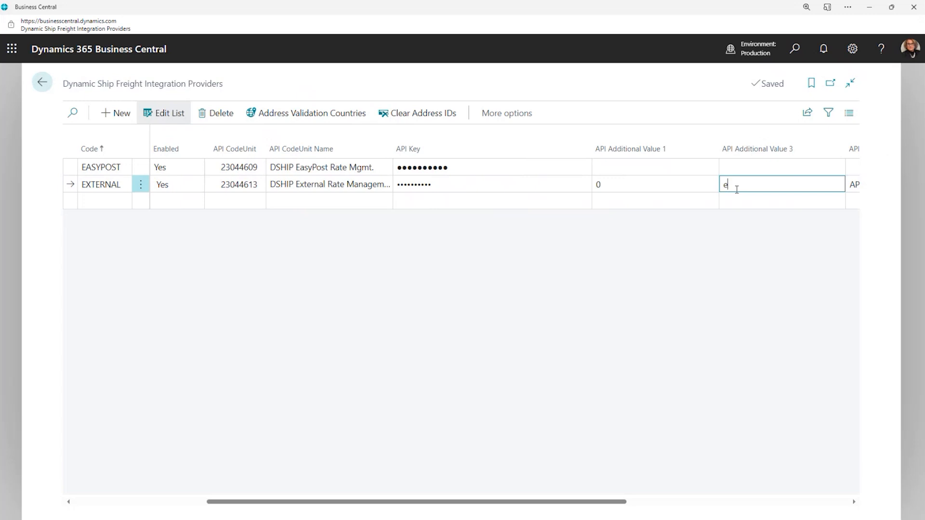
type("xternalcarrier")
- Copy the API Additional Value 3 text into the EXTERNAL provider's API Key field and close the providers list
left_click_drag(779, 184, 716, 183)
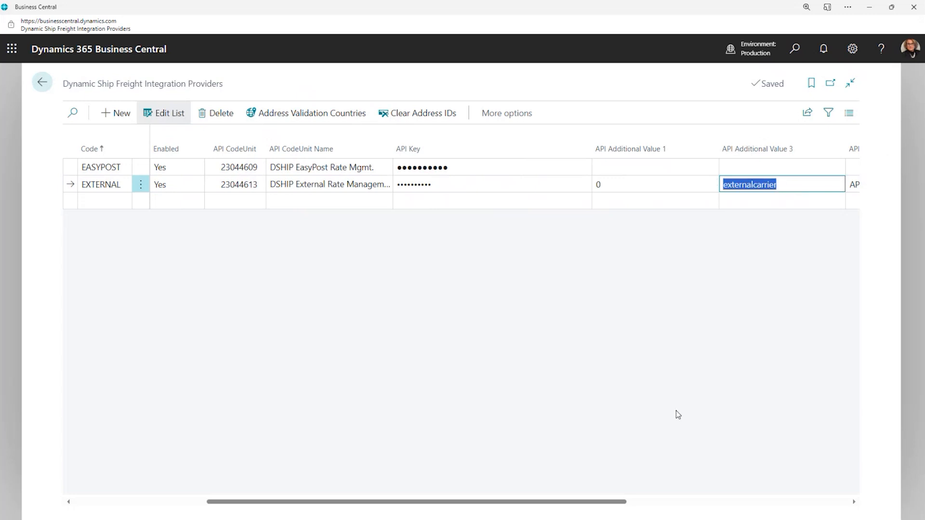
left_click_drag(481, 182, 351, 195)
key("ctrl+v")
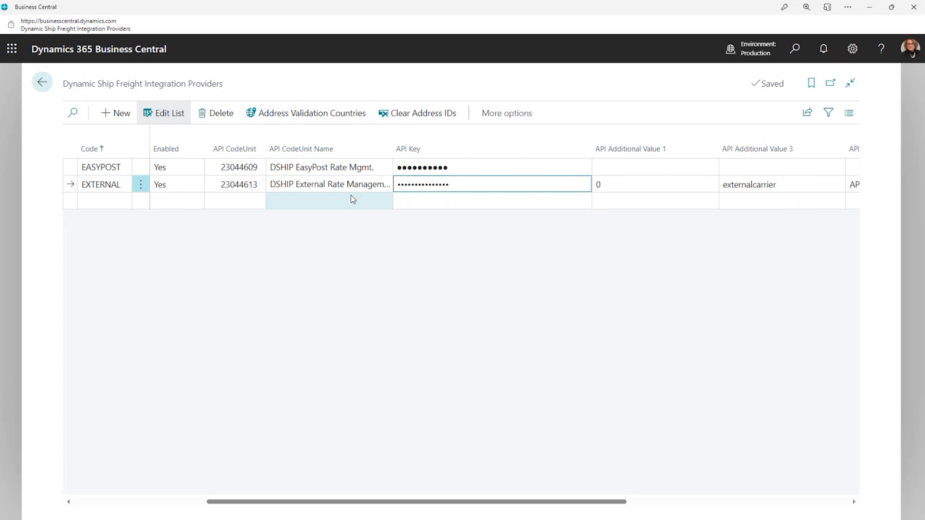
key("Tab")
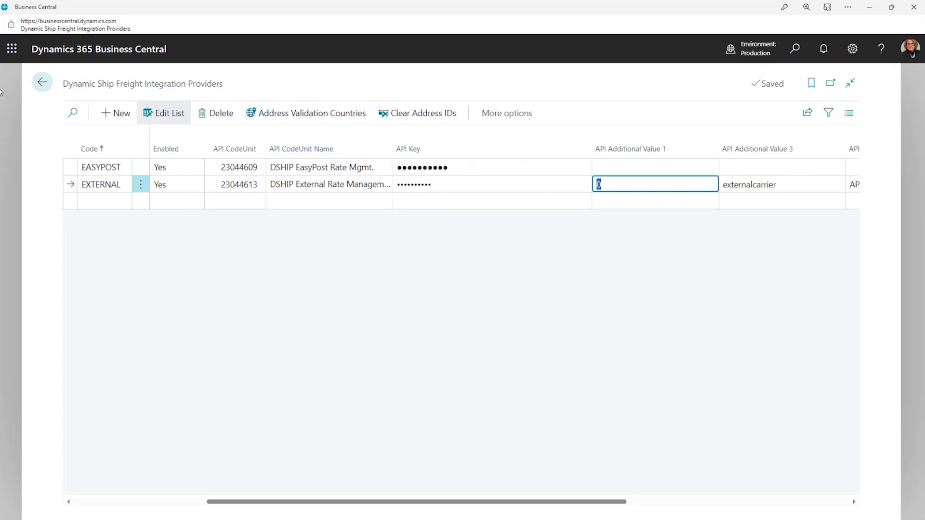
left_click(38, 86)
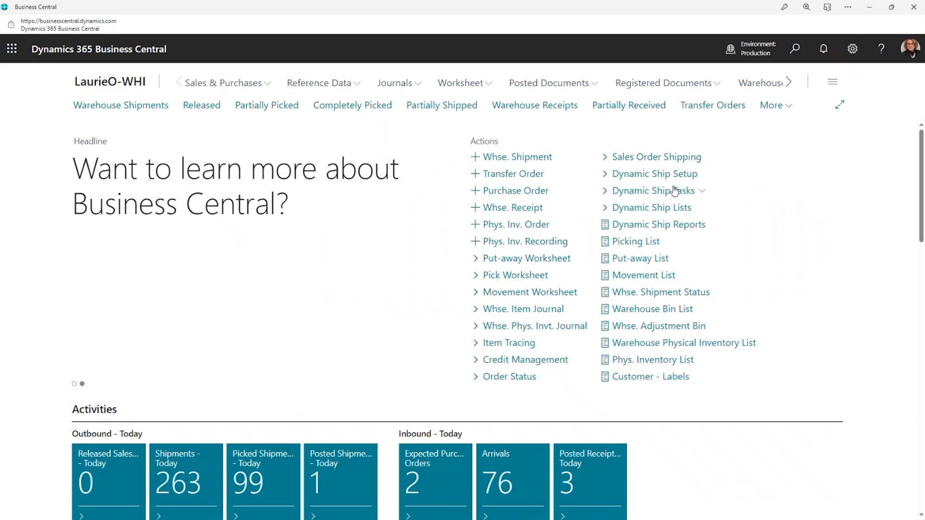
- Open the Dynamic Ship Carriers list from the general setup and hide its notes and links pane
left_click(680, 175)
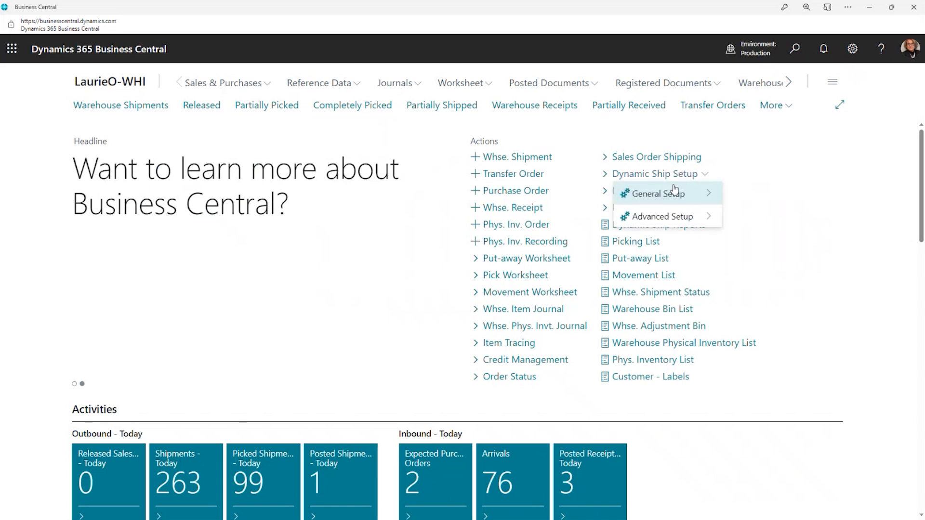
mouse_move(705, 194)
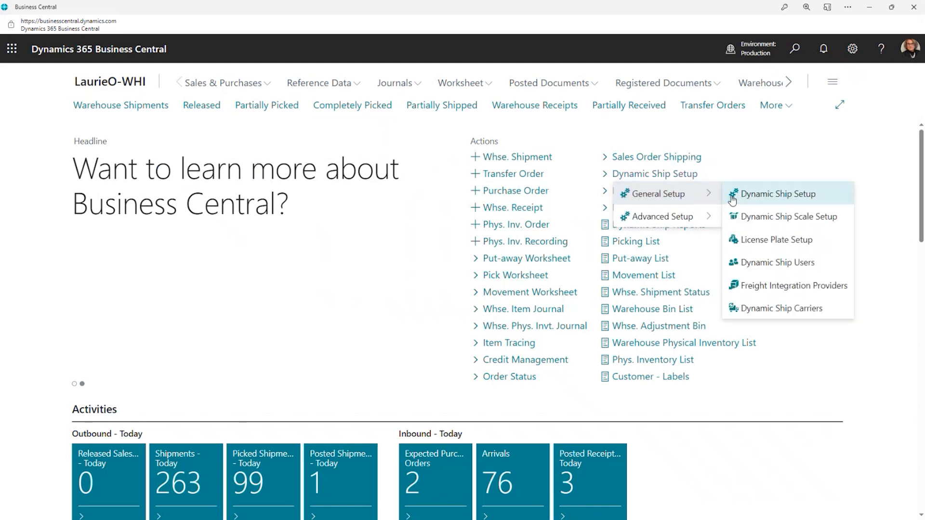
left_click(781, 309)
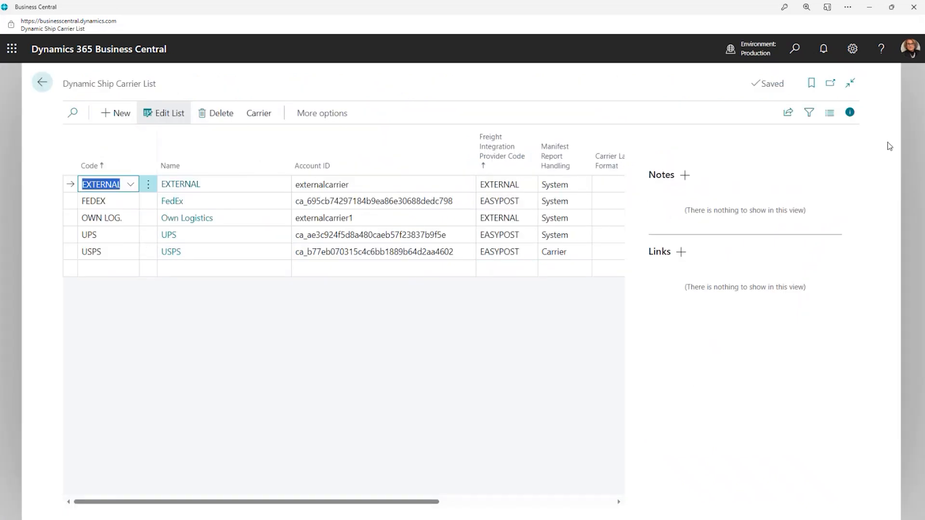
left_click(850, 112)
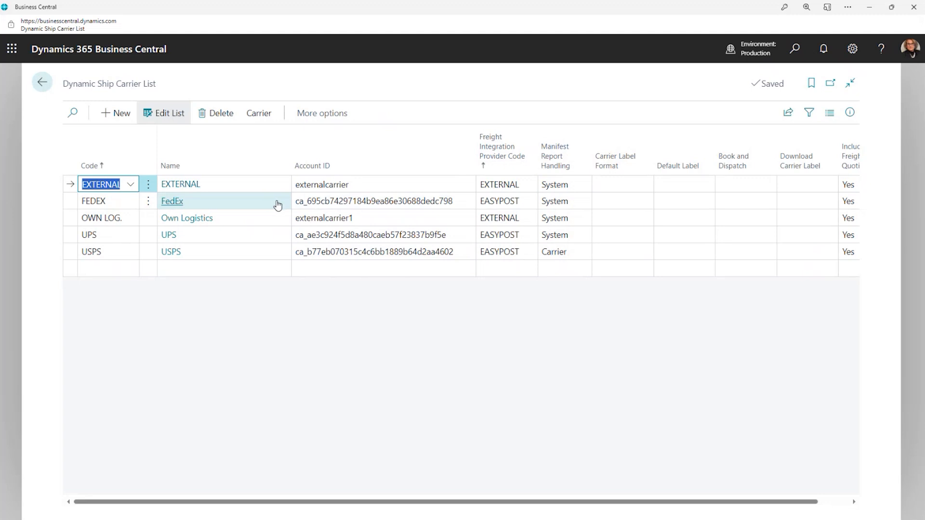
- Review the carrier services set up for the FEDEX carrier and return to the carrier list
left_click(466, 205)
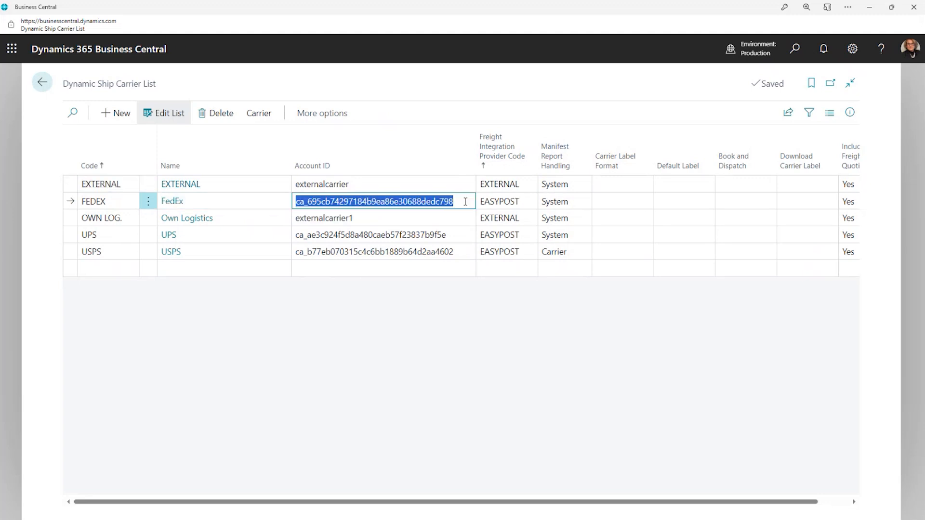
left_click(261, 115)
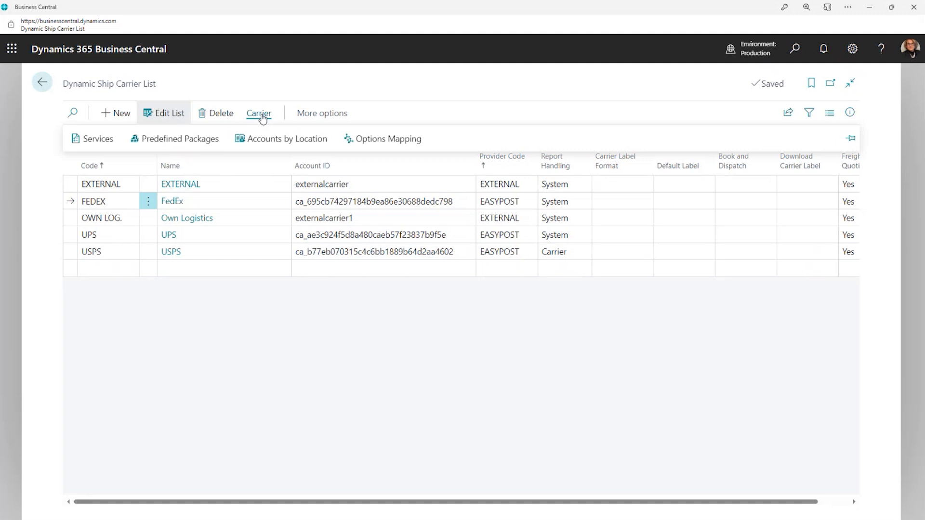
left_click(97, 139)
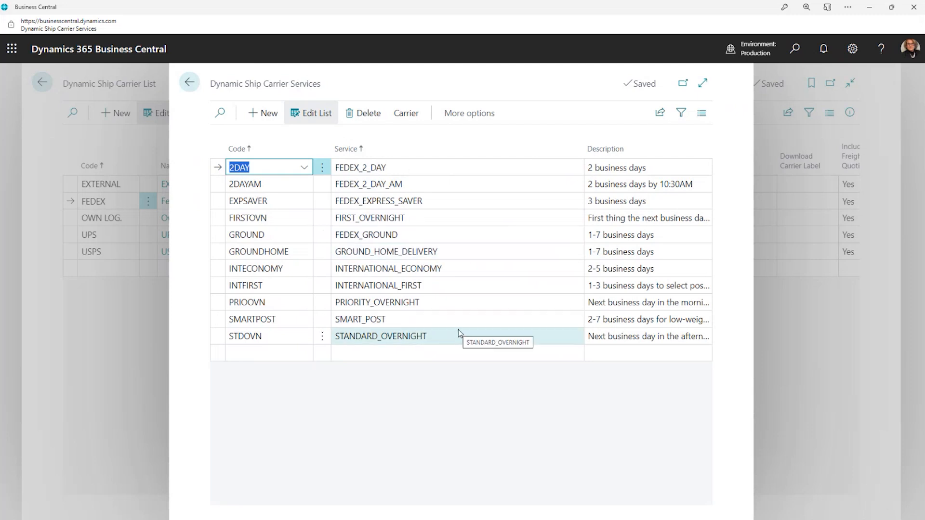
left_click(189, 83)
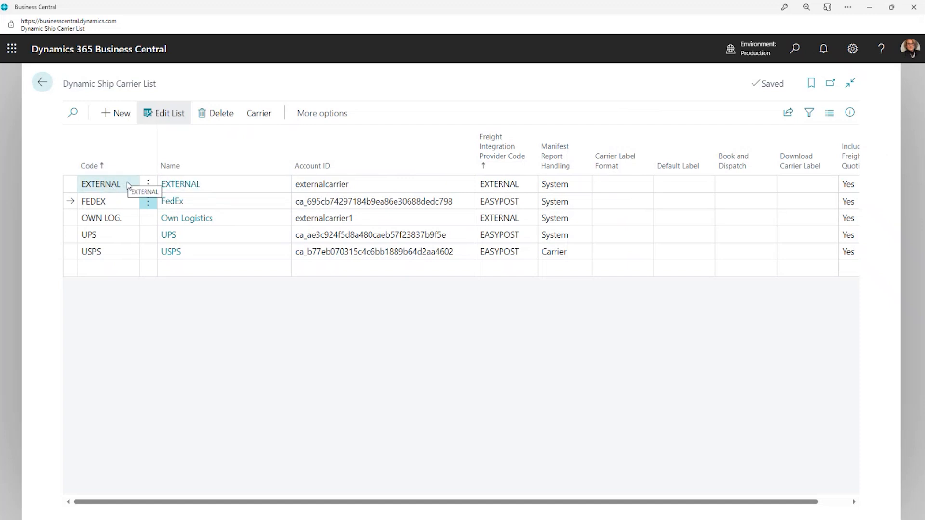
- Check the carrier services of the EXTERNAL carrier and return to the carrier list
left_click(375, 186)
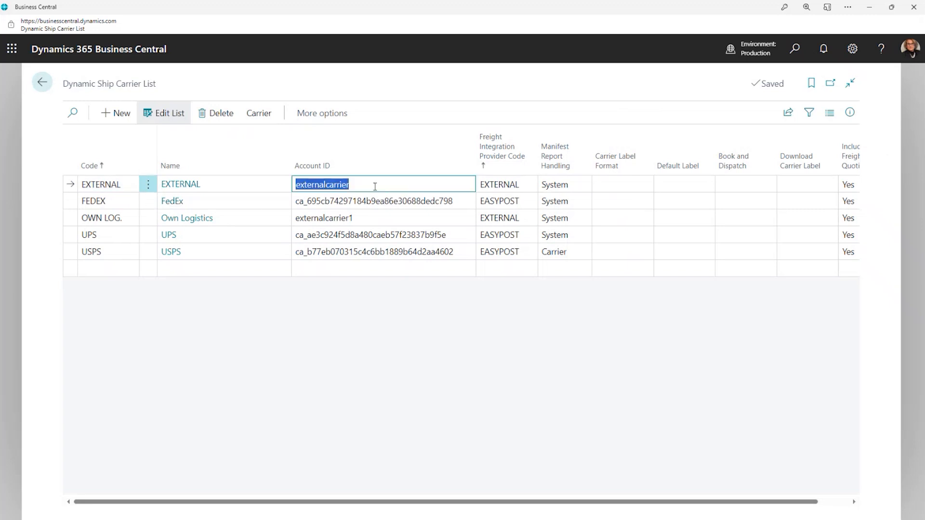
left_click(259, 113)
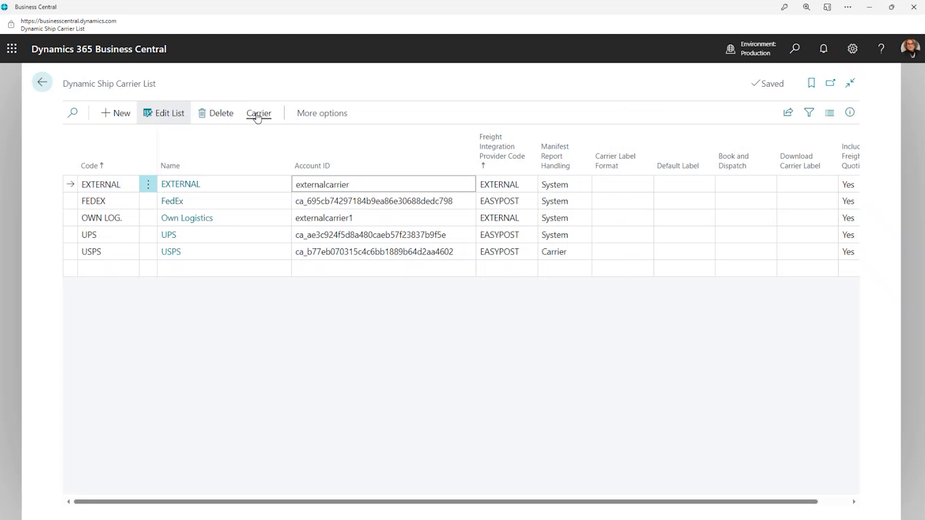
left_click(83, 139)
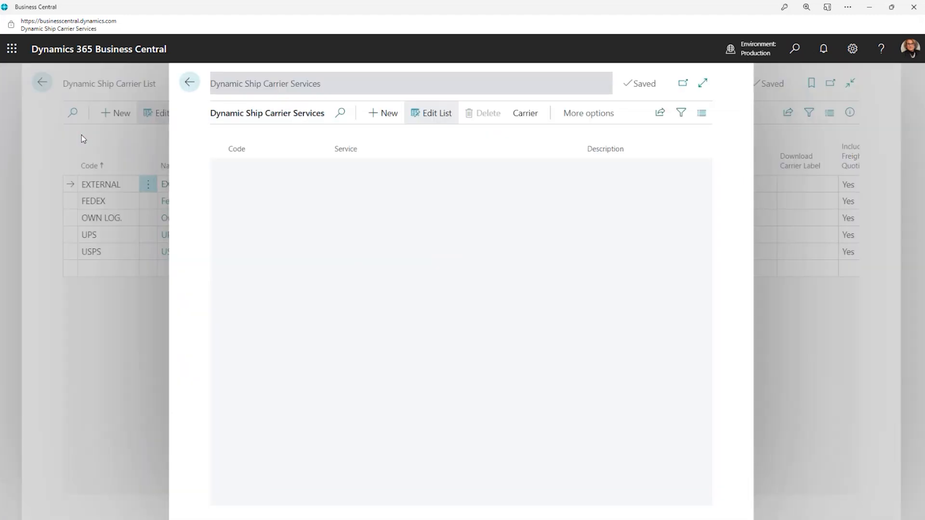
left_click(189, 83)
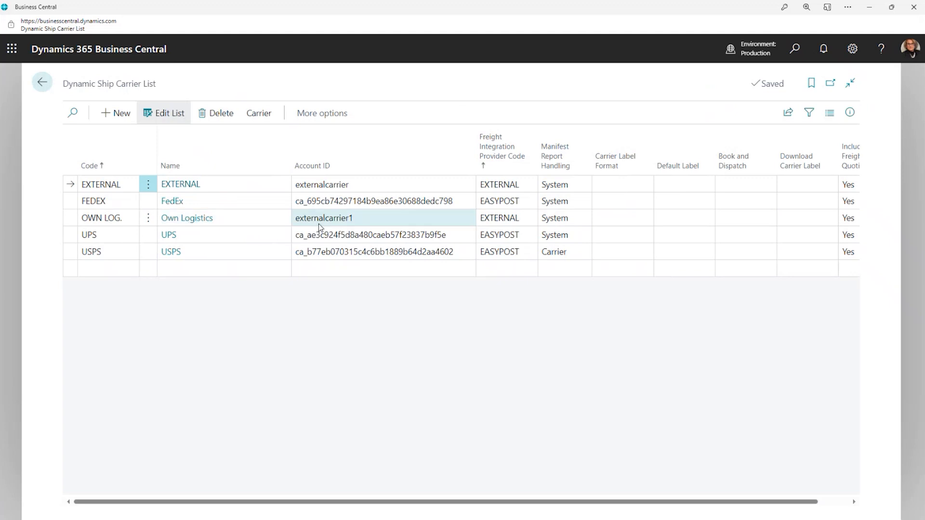
- Check the carrier services of the OWN LOG. carrier and close the carrier list
left_click(381, 222)
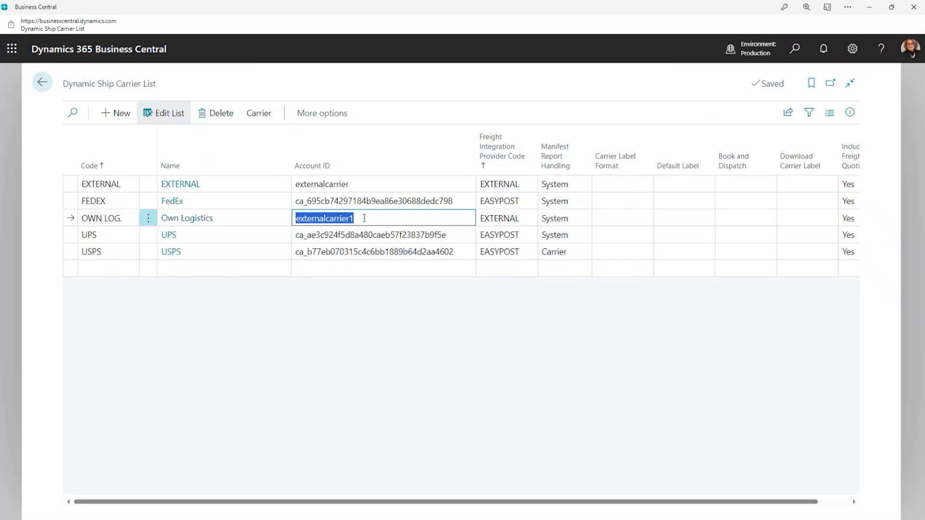
left_click(259, 113)
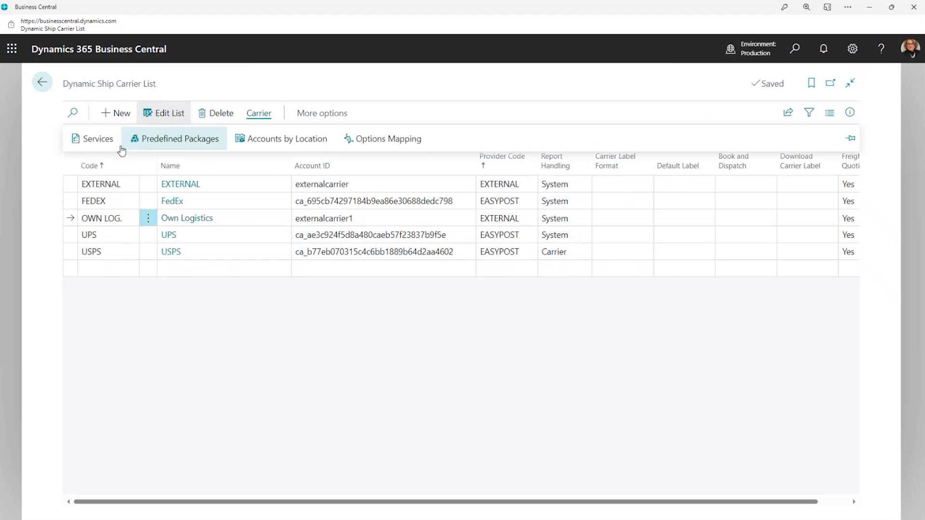
left_click(98, 138)
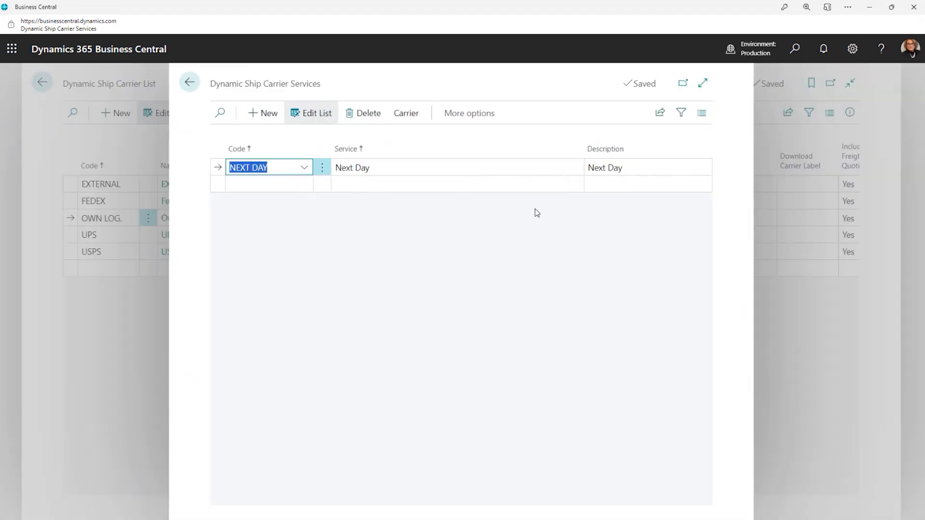
left_click(190, 82)
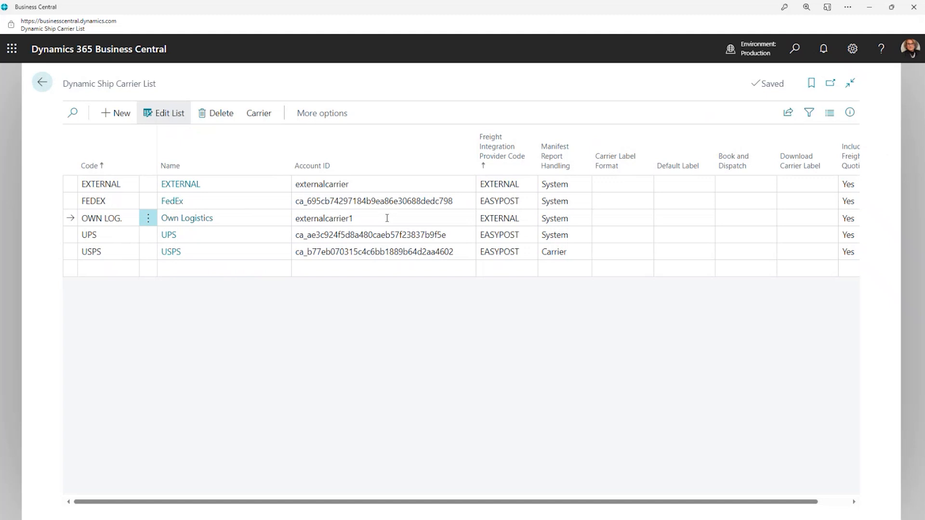
left_click(45, 87)
- Open Order Packaging, sort it by document type in descending order, and open the first completely picked warehouse shipment's package worksheet
left_click(688, 194)
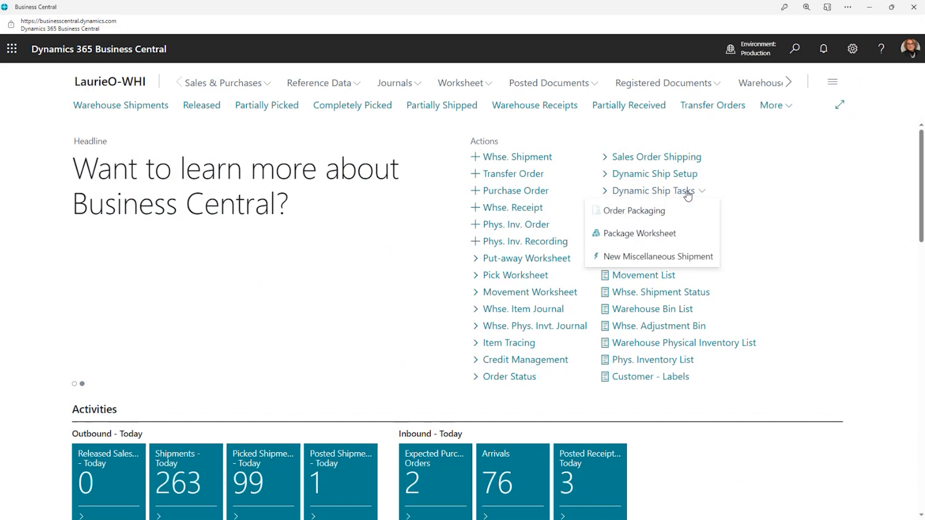
left_click(642, 213)
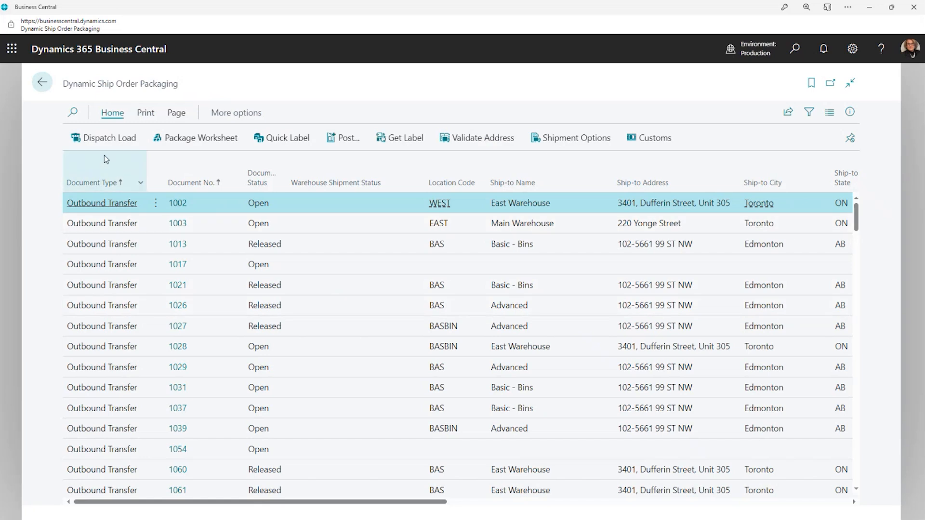
left_click(94, 183)
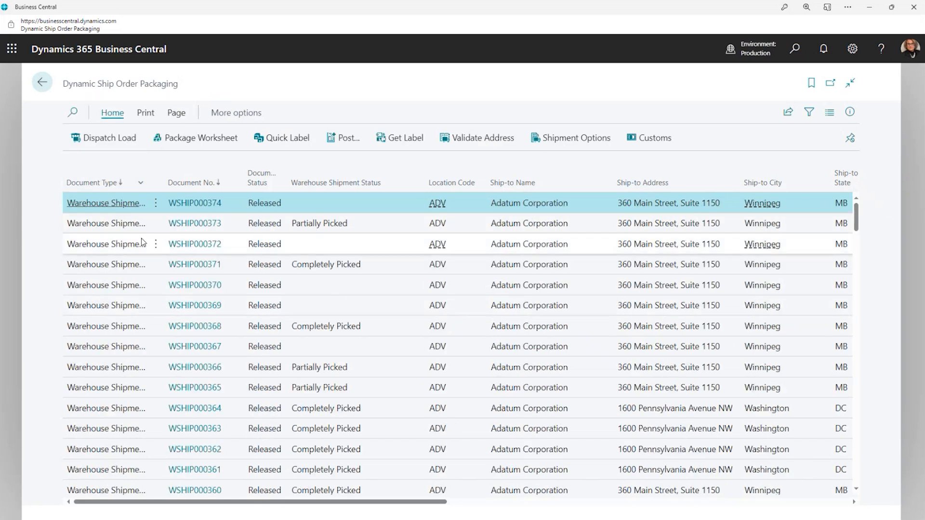
left_click(210, 268)
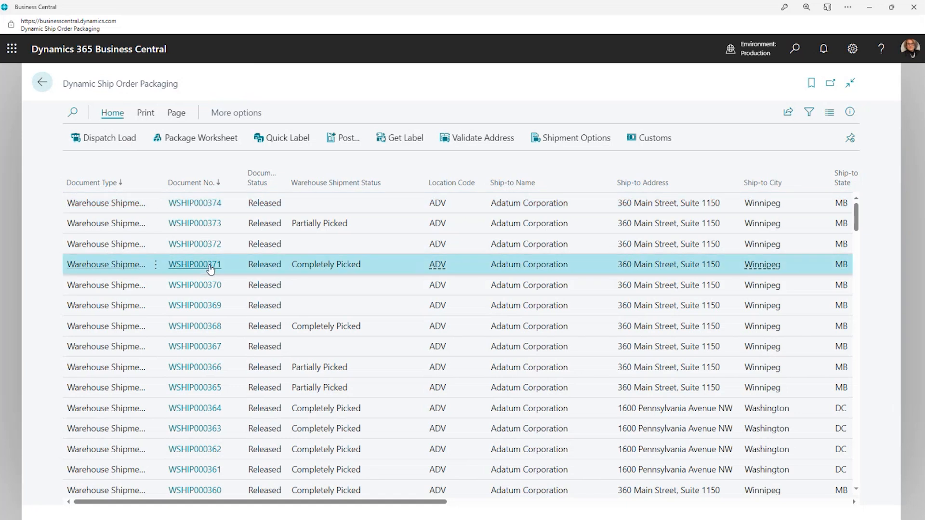
left_click(211, 269)
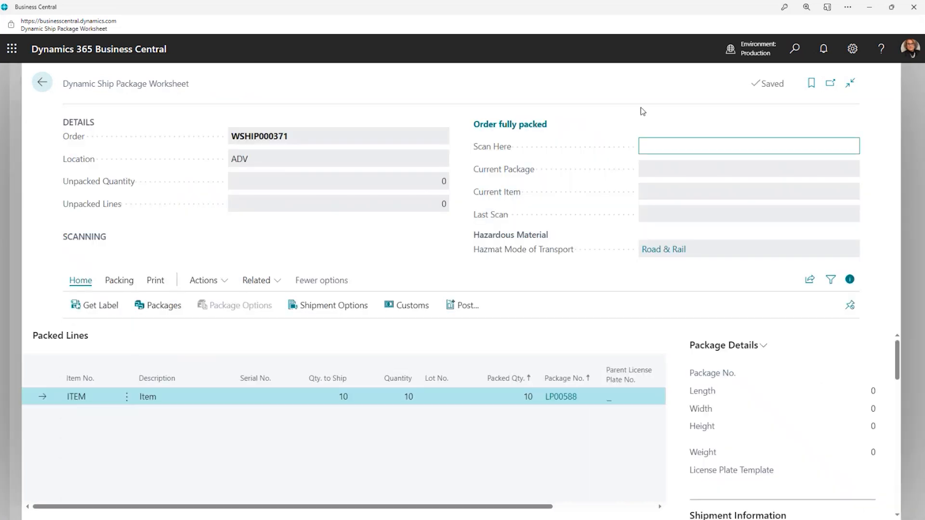
- Set the packed line's package to length 42, width 40, height 45 inches and weight 350 LB
left_click(559, 399)
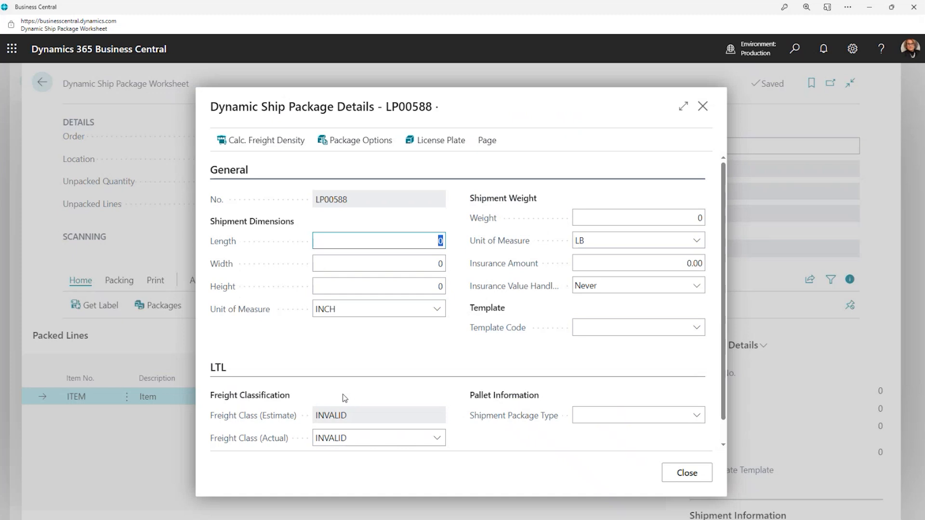
type("42")
key("Tab")
type("40")
key("Tab")
type("45")
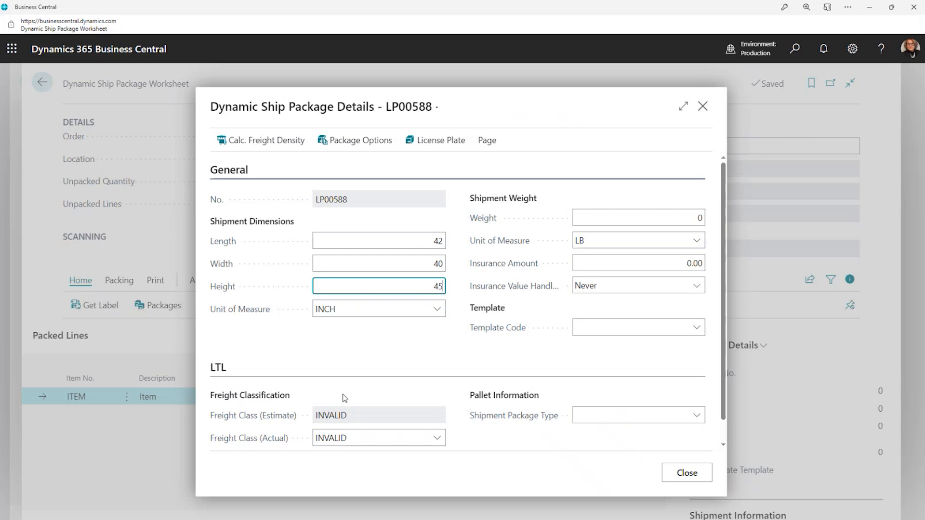
key("Tab")
key("Tab")
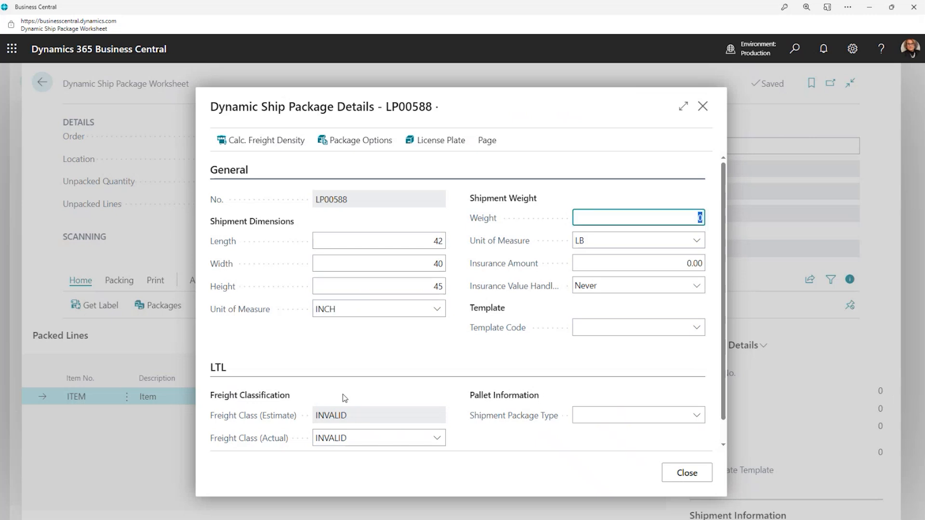
type("350")
key("Tab")
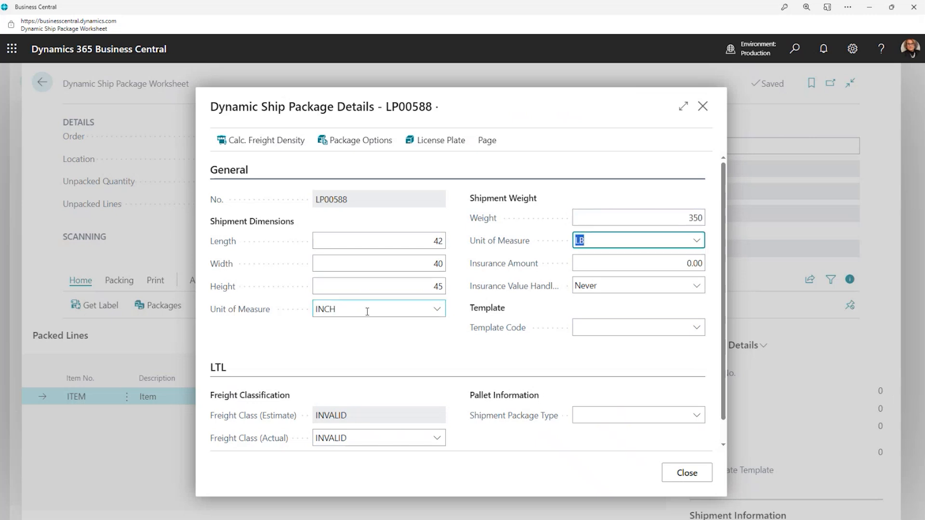
left_click(678, 475)
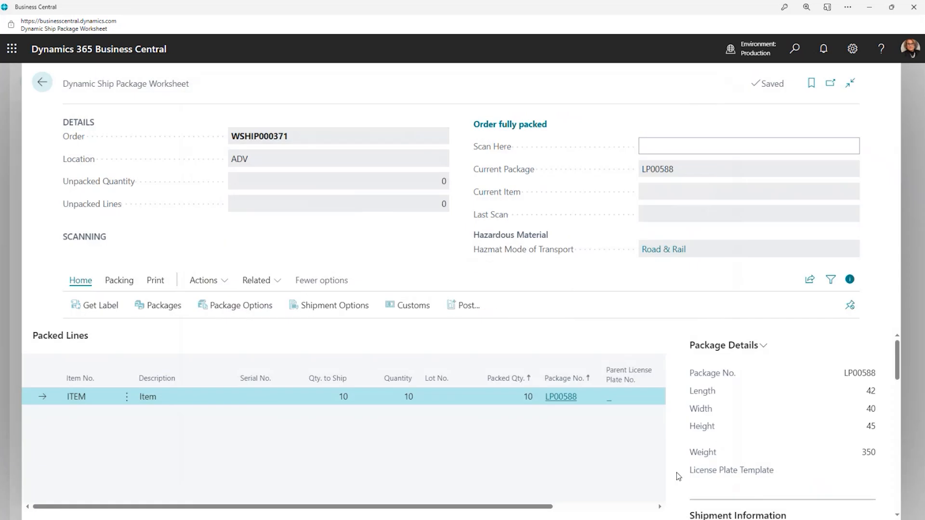
- Get a label for the order and select shipping agent OWN LOG. with service NEXT DAY in the external rate entry
left_click(649, 146)
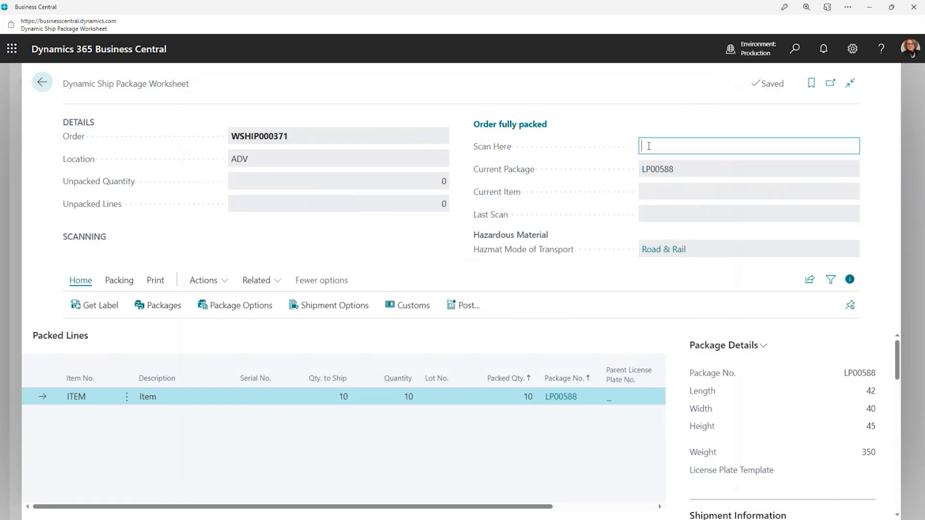
left_click(86, 309)
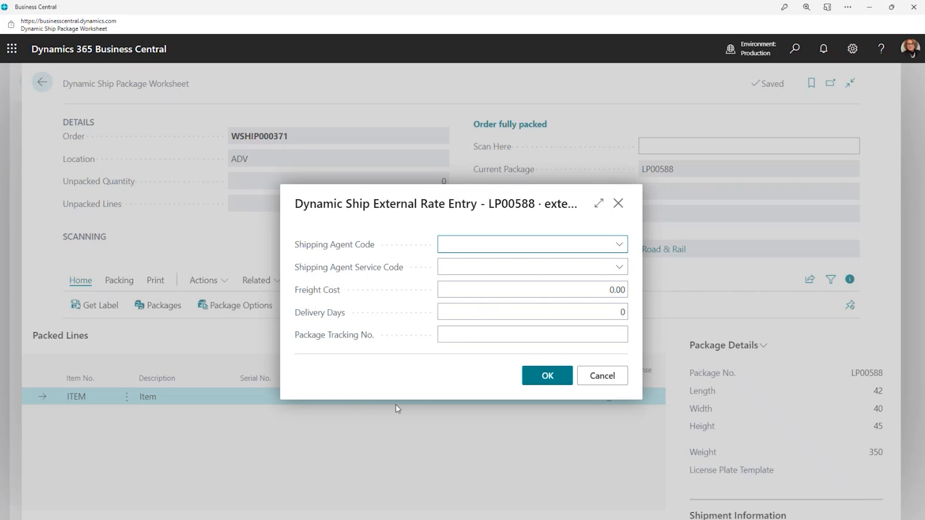
left_click(621, 251)
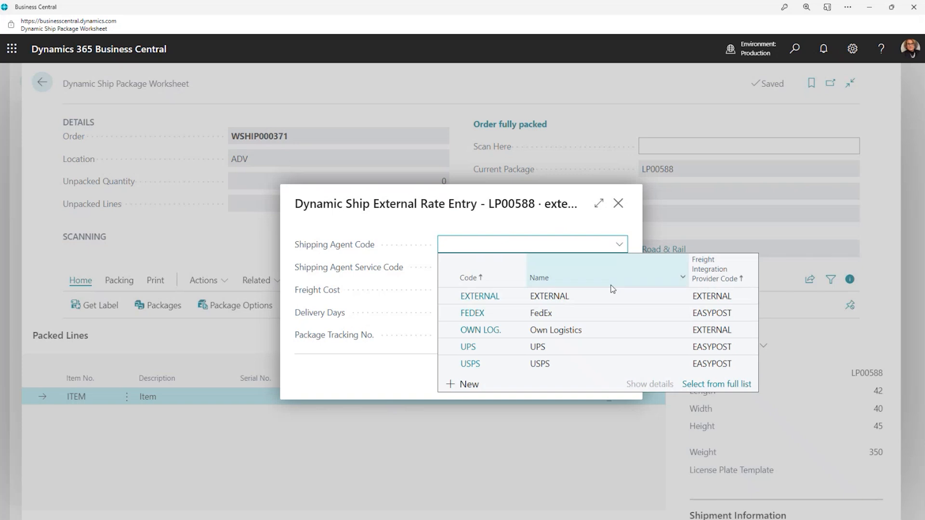
left_click(591, 330)
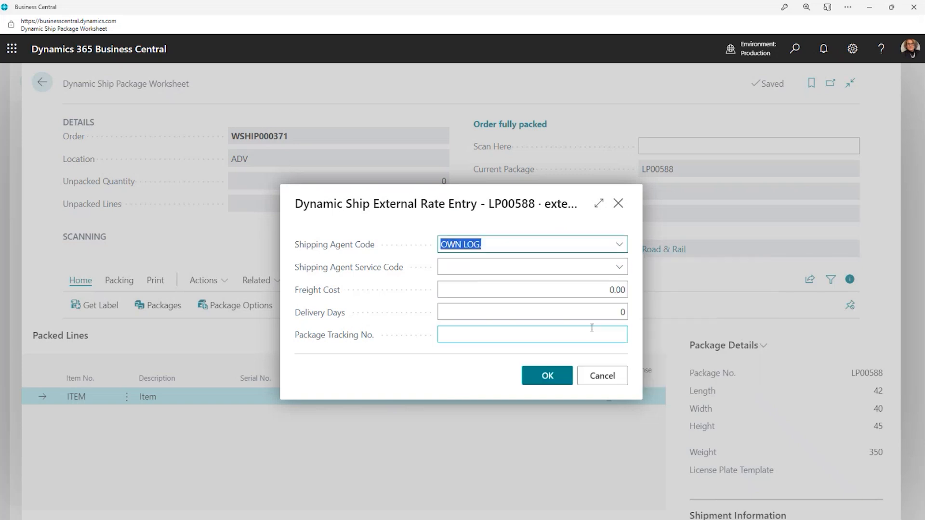
left_click(616, 270)
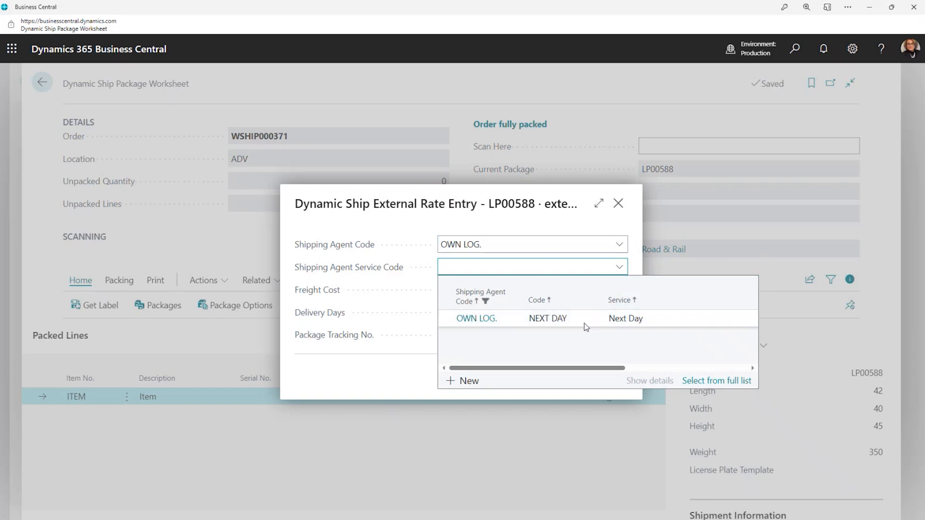
left_click(585, 323)
- Set the external rate's freight cost to 50.00 and delivery days to 1
left_click(592, 287)
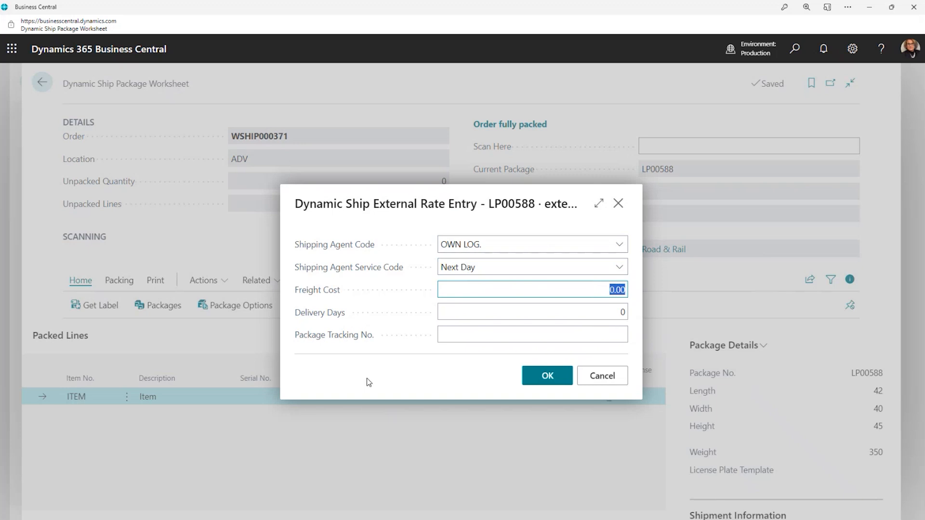
type("50.00")
key("Tab")
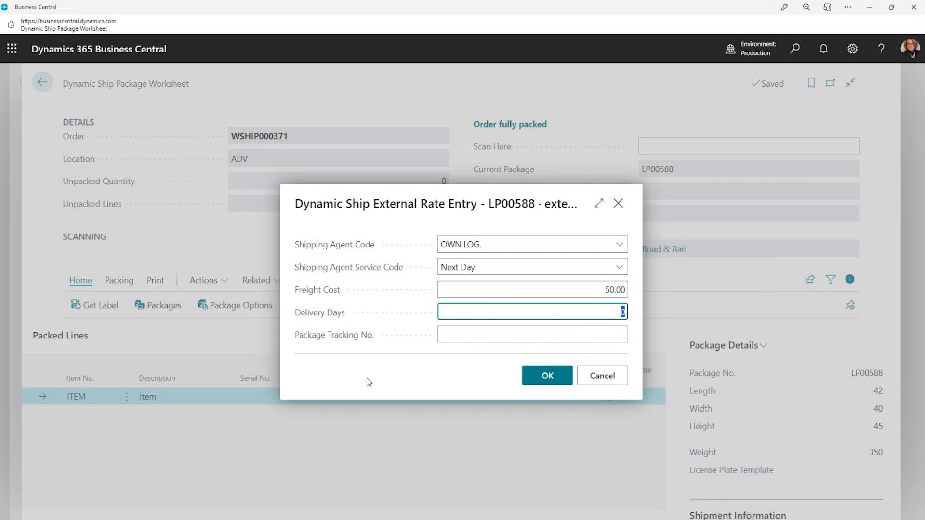
type("1")
key("Tab")
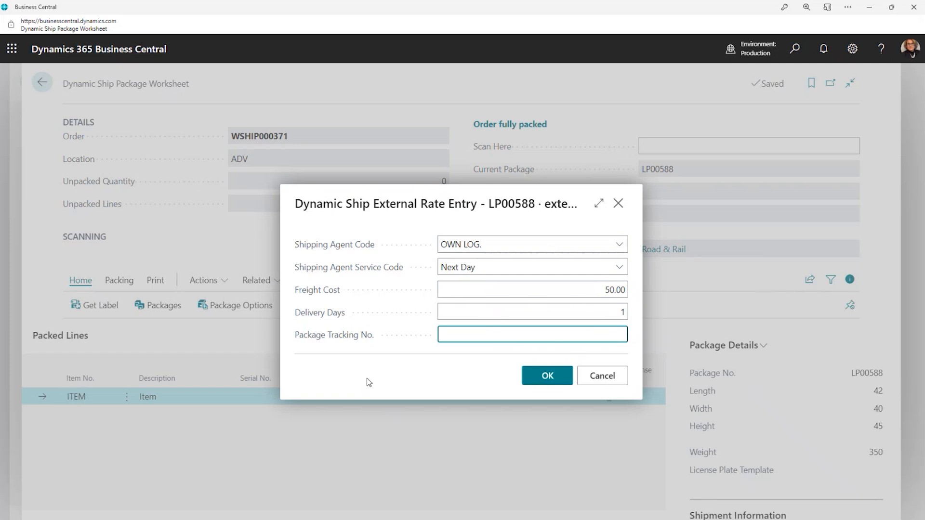
type("Jon Snow Delivered")
key("BackSpace")
key("BackSpace")
key("BackSpace")
key("BackSpace")
key("BackSpace")
key("BackSpace")
key("BackSpace")
key("BackSpace")
key("BackSpace")
key("BackSpace")
key("BackSpace")
key("BackSpace")
key("BackSpace")
key("BackSpace")
key("BackSpace")
key("BackSpace")
key("BackSpace")
key("BackSpace")
left_click(590, 290)
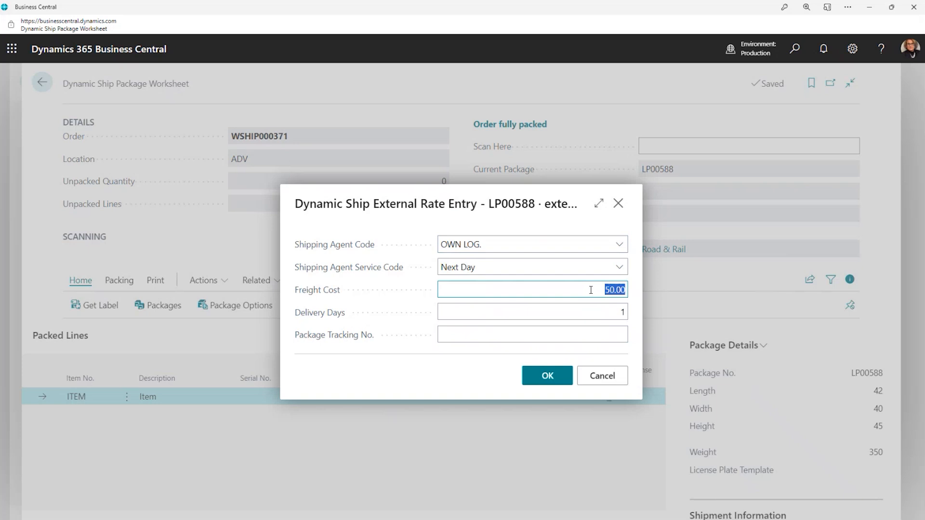
- Set the external rate's freight cost to 671.00, enter BOL# PRO# as the package tracking number, and confirm the rate entry
type("671")
key("Tab")
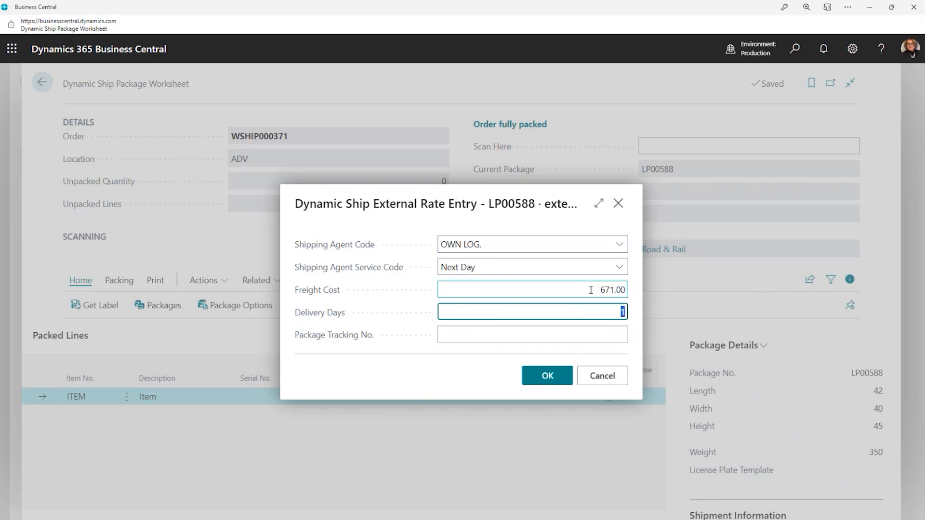
key("Tab")
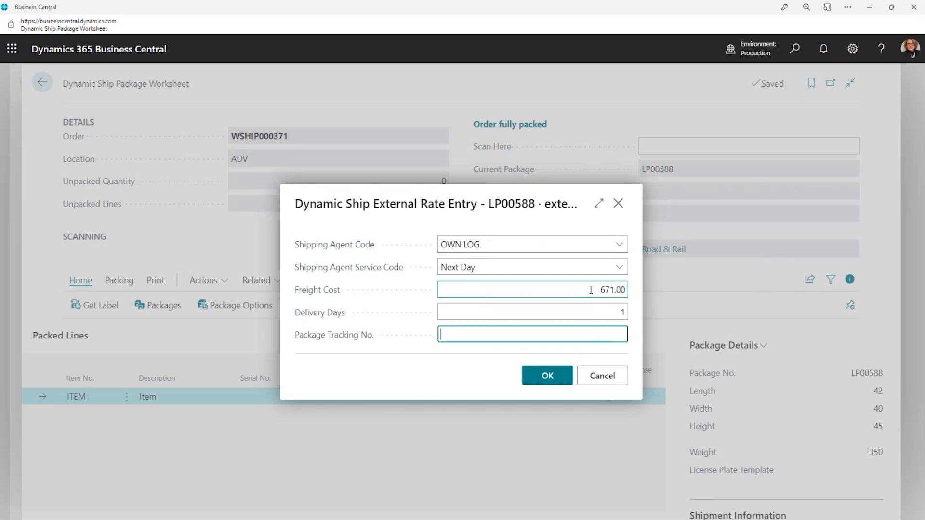
type("BOL# PRO$")
key("BackSpace")
type("#")
left_click(543, 381)
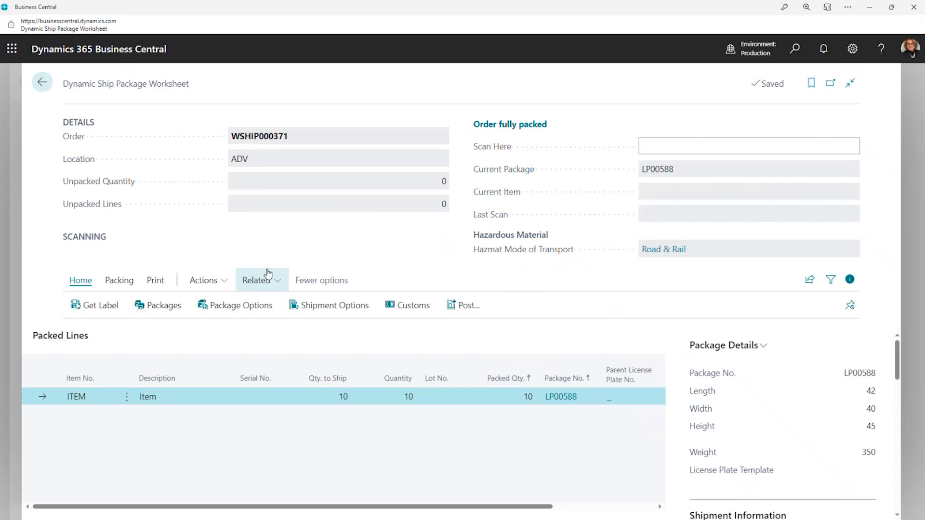
- Open the worksheet's source sales order and examine the freight line's unit cost and the shipping agent, service and package tracking details
left_click(276, 285)
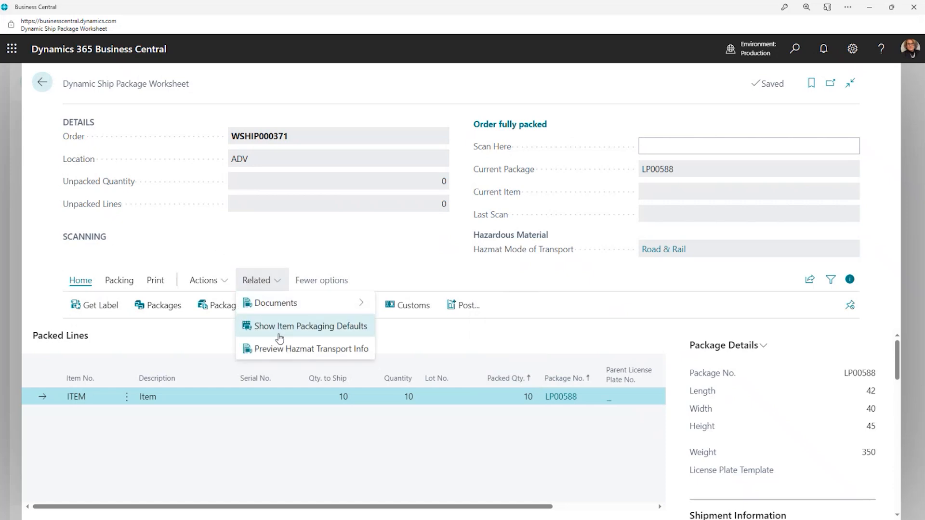
mouse_move(279, 308)
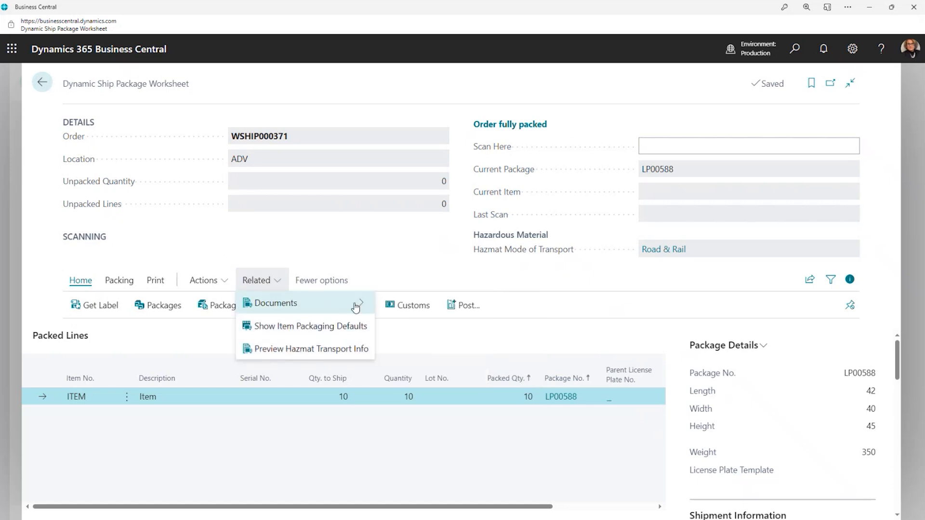
mouse_move(359, 304)
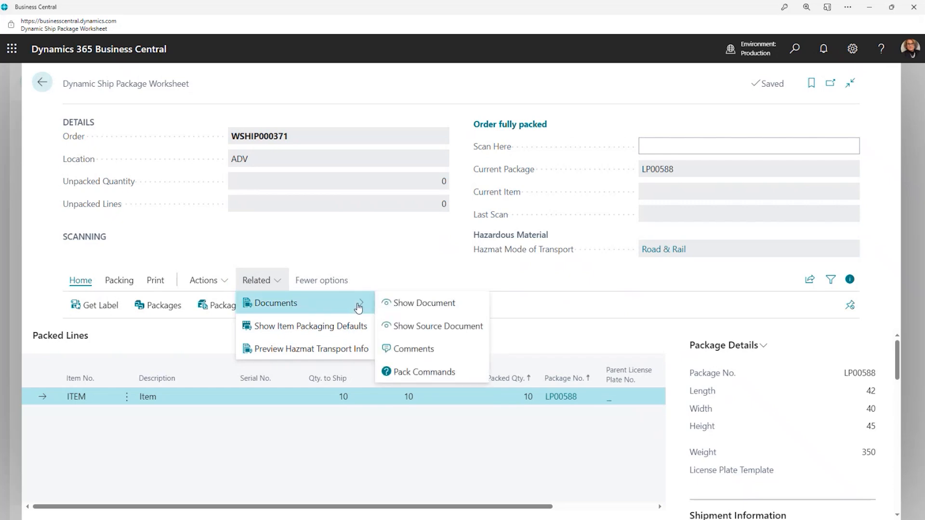
left_click(404, 325)
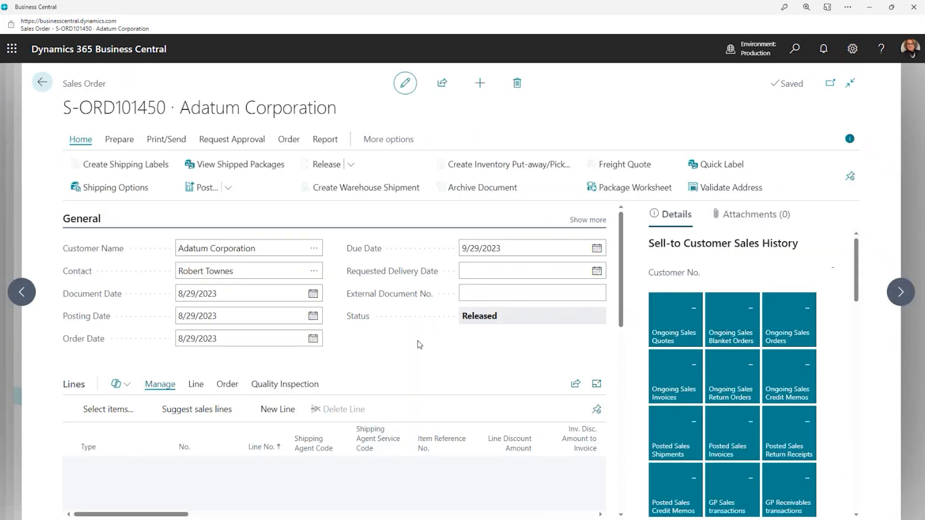
scroll(452, 356, "down", 3)
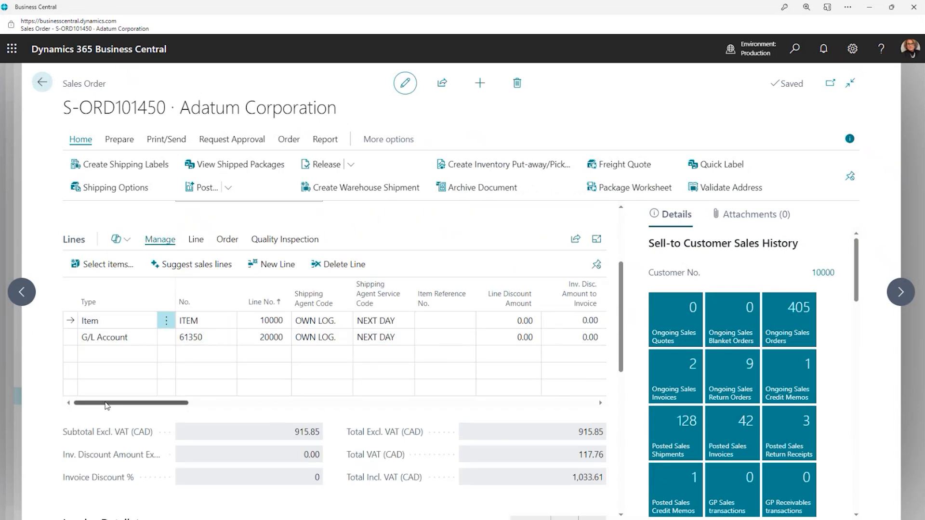
left_click_drag(107, 405, 297, 400)
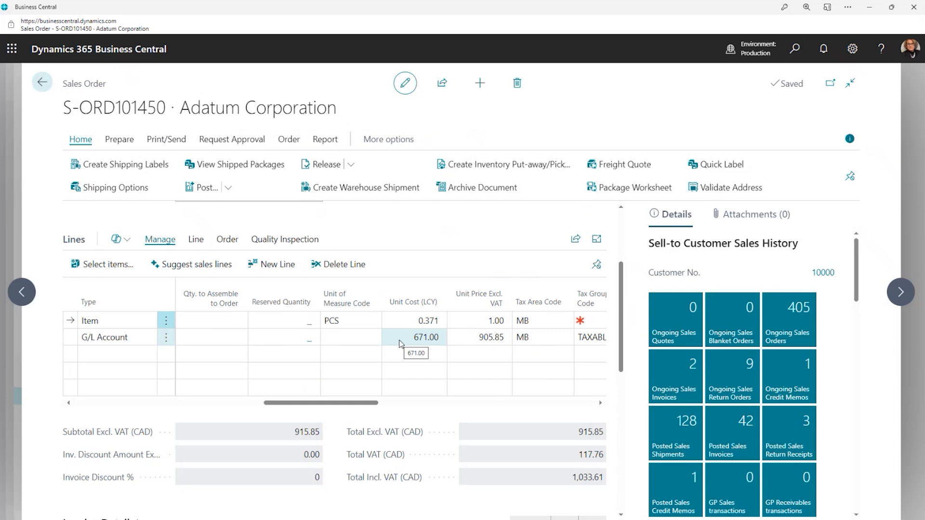
scroll(399, 343, "down", 5)
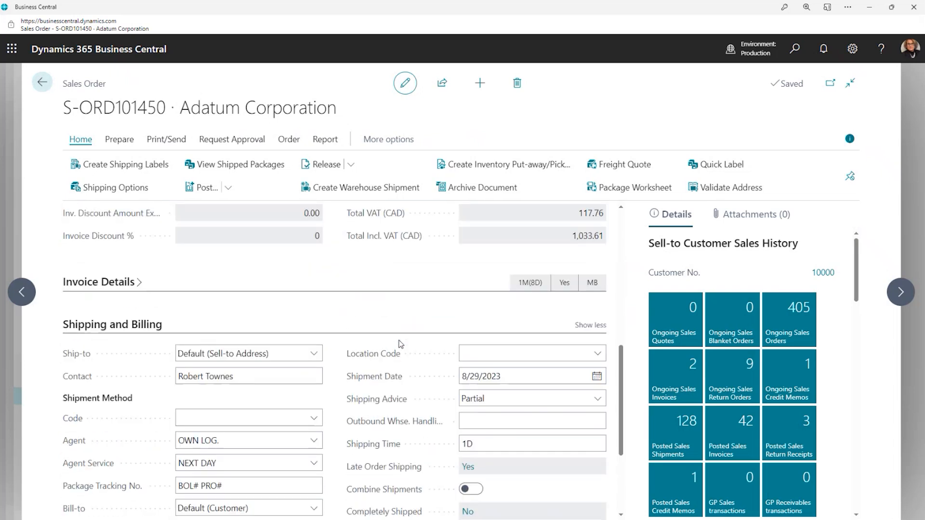
scroll(399, 343, "down", 2)
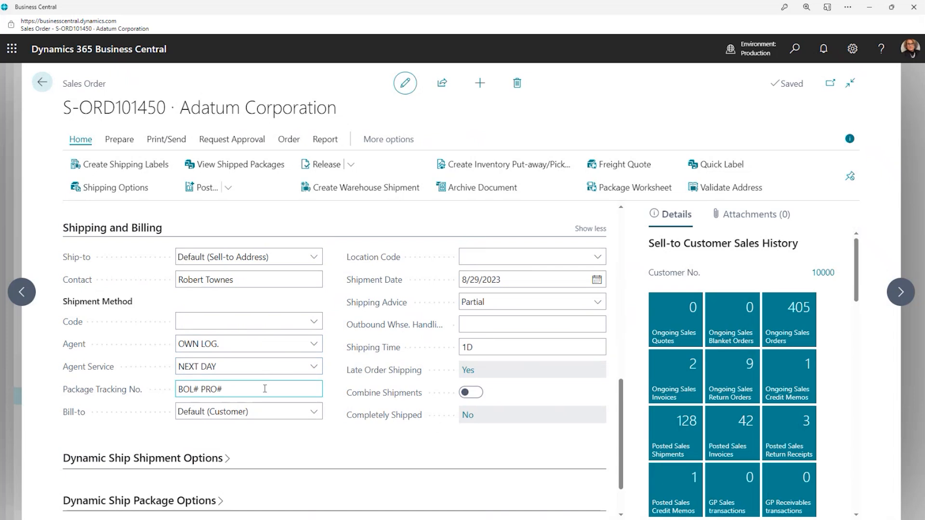
- Close the sales order and the package worksheet and return to the home page
left_click(42, 84)
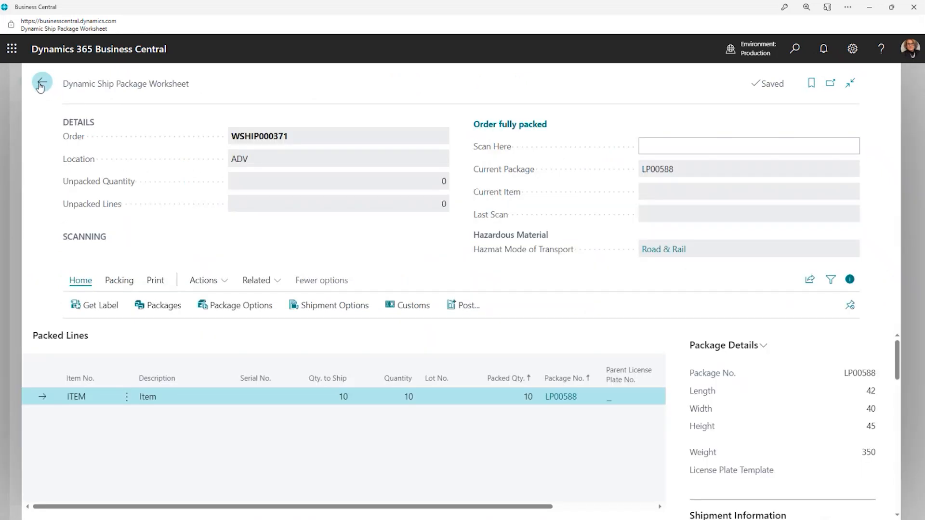
left_click(41, 85)
left_click(42, 82)
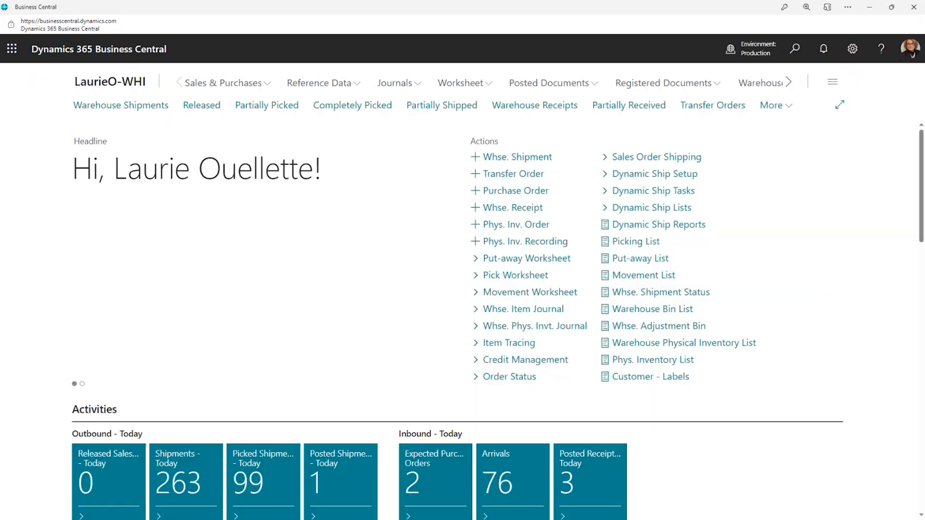
key("alt+Tab")
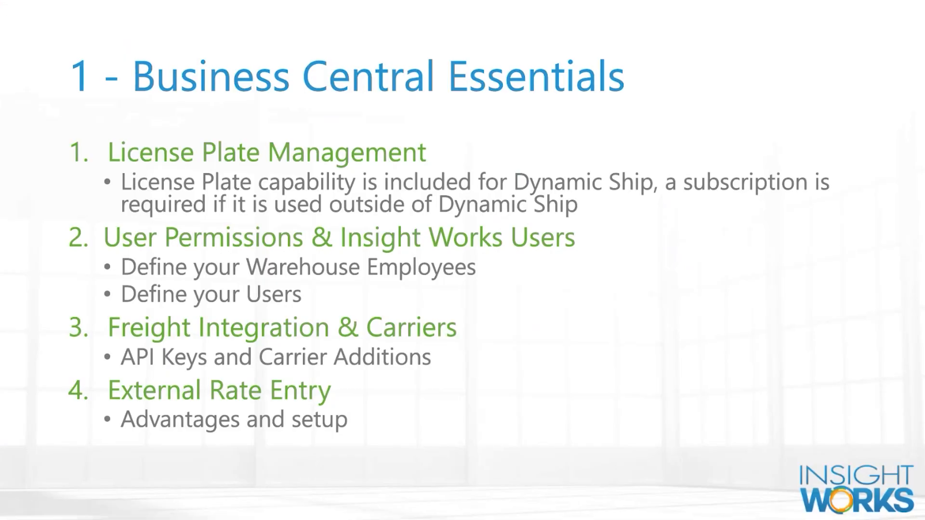
left_click(781, 432)
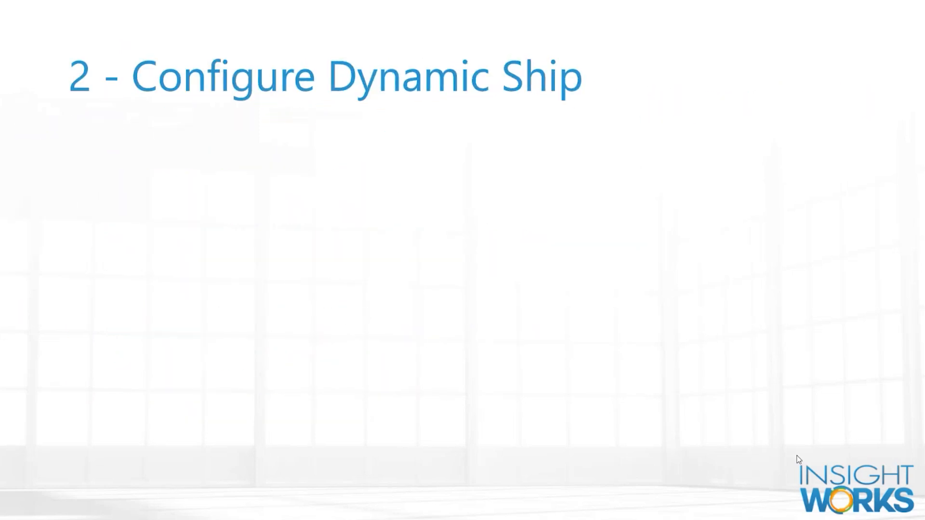
key("Right")
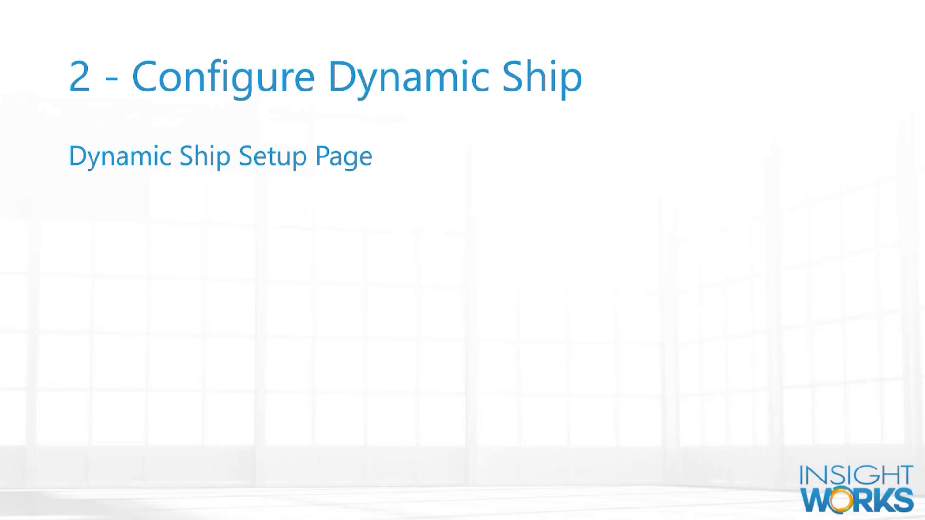
left_click(393, 409)
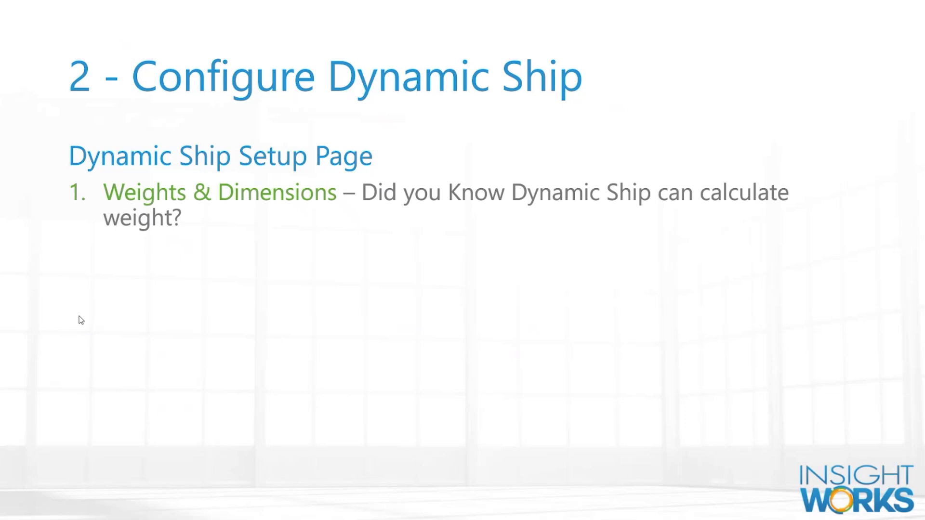
left_click(130, 447)
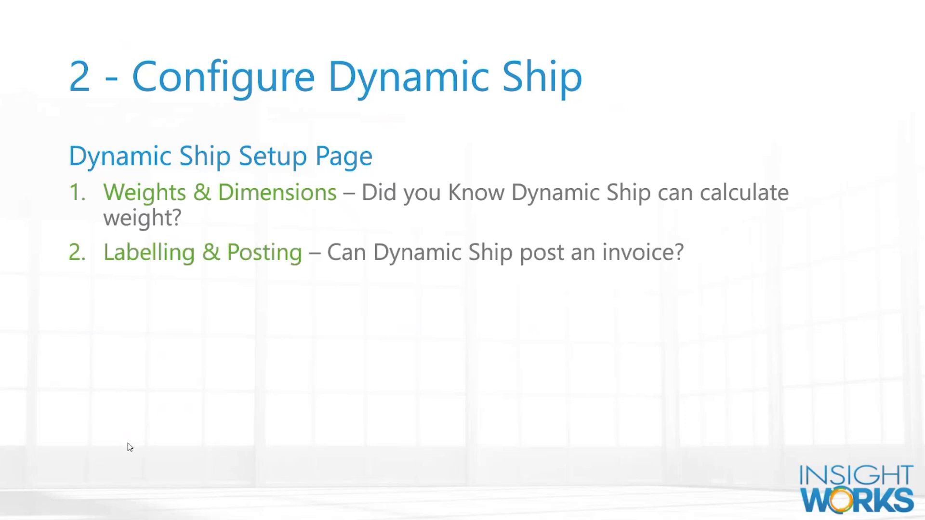
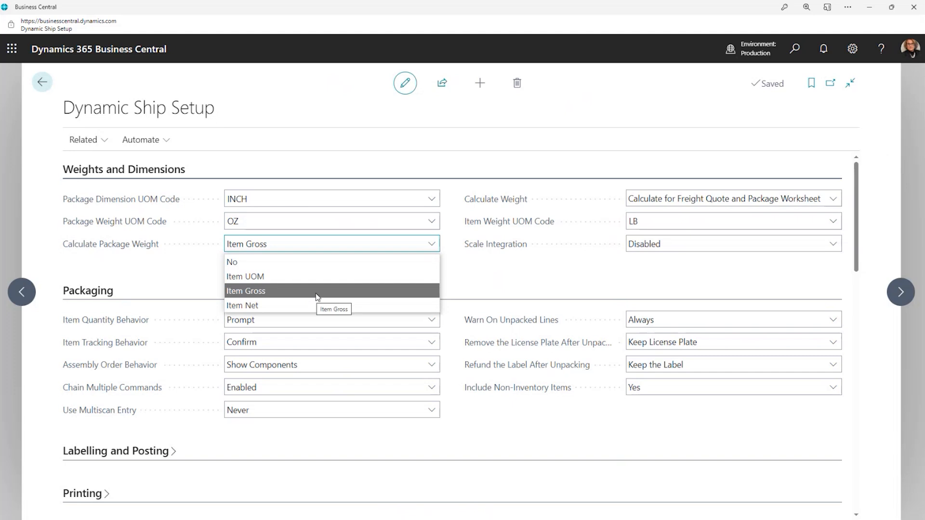
- Review the package weight, Calculate Weight and Scale Integration options, keeping Item Gross, Calculate for Freight Quote and Package Worksheet, and Disabled
left_click(317, 292)
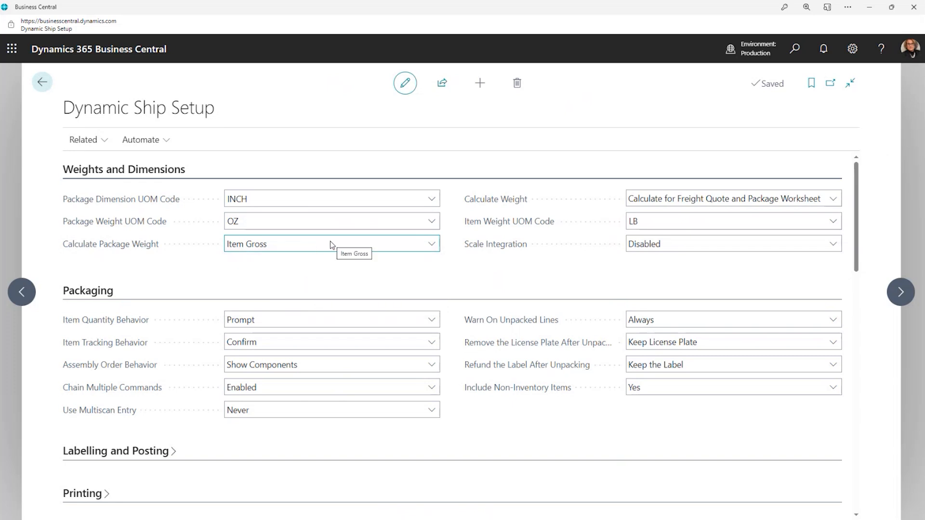
left_click(834, 204)
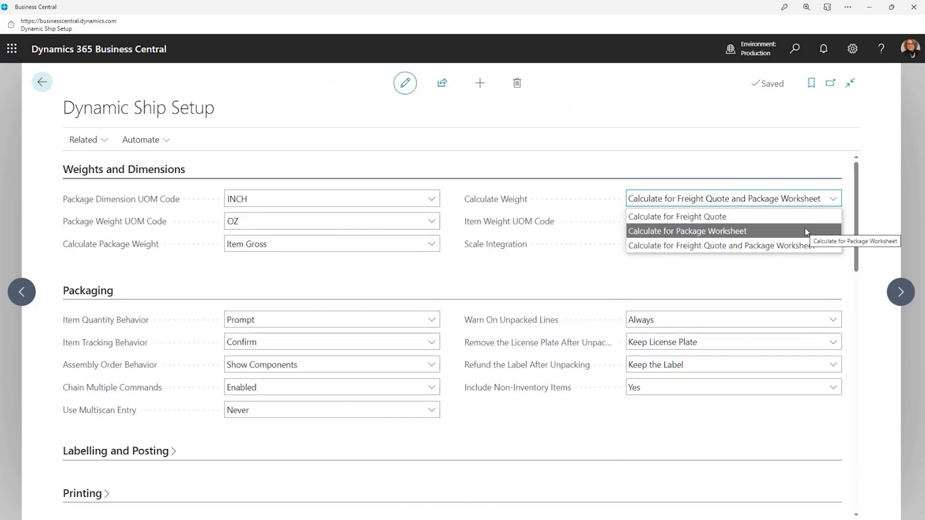
left_click(828, 245)
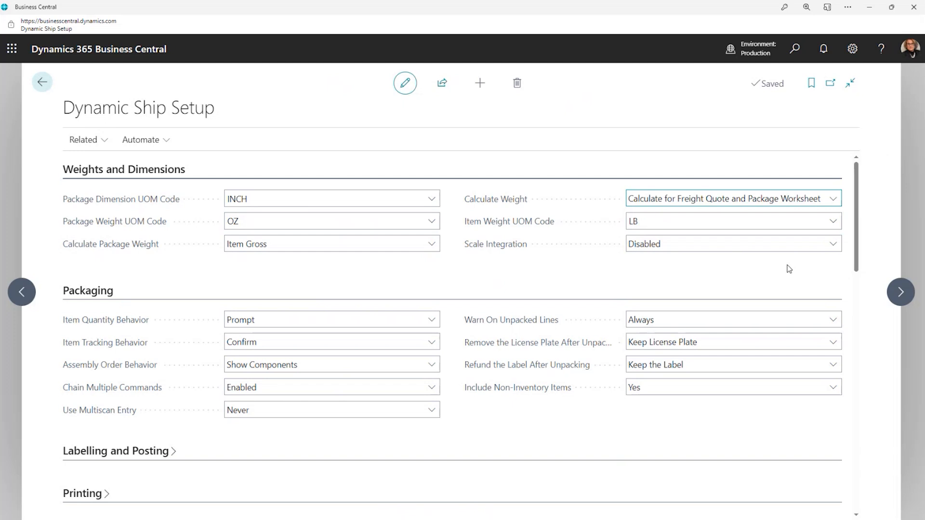
left_click(836, 245)
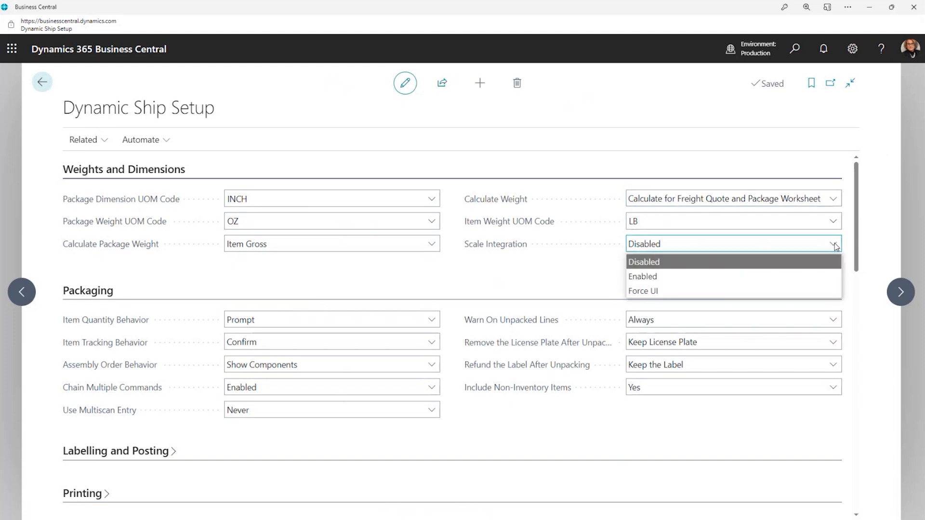
left_click(787, 268)
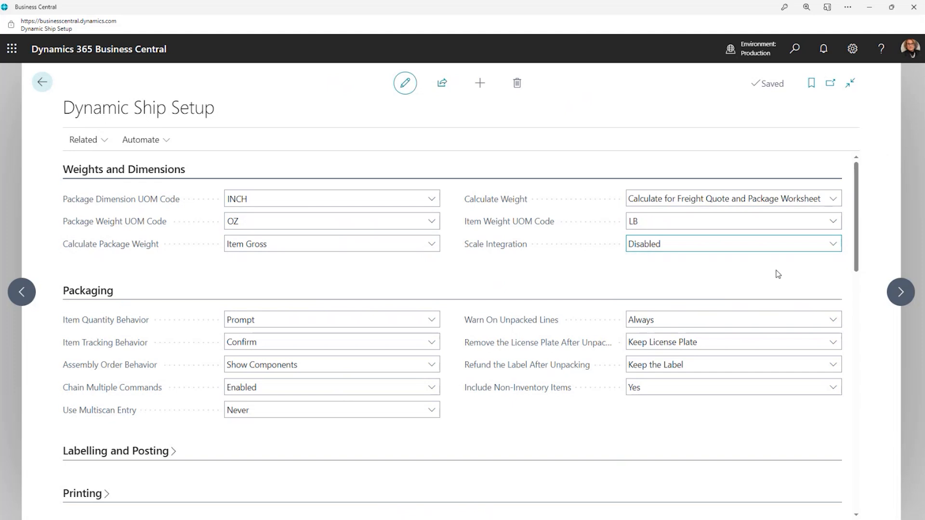
- Collapse Weights and Dimensions and Packaging, and review the Order Post Behavior options under Labelling and Posting, keeping Ship (Print)
left_click(129, 172)
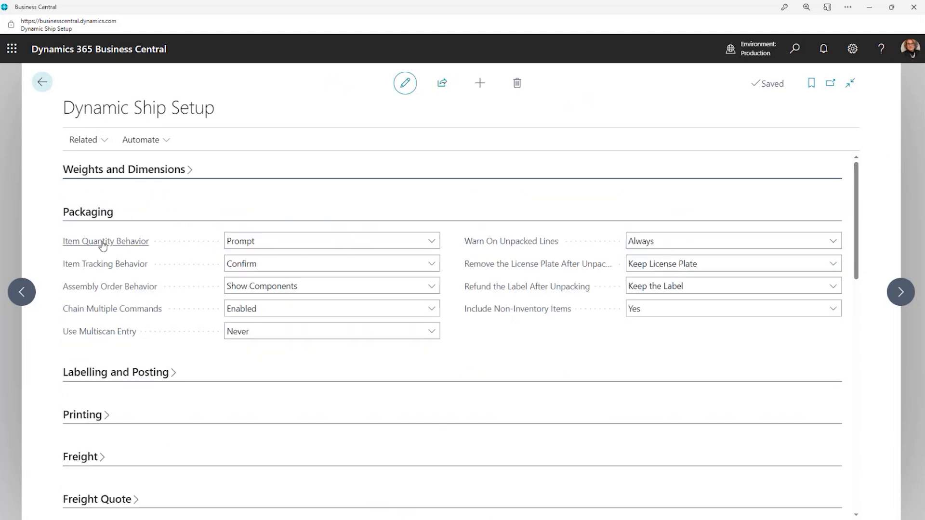
left_click(99, 214)
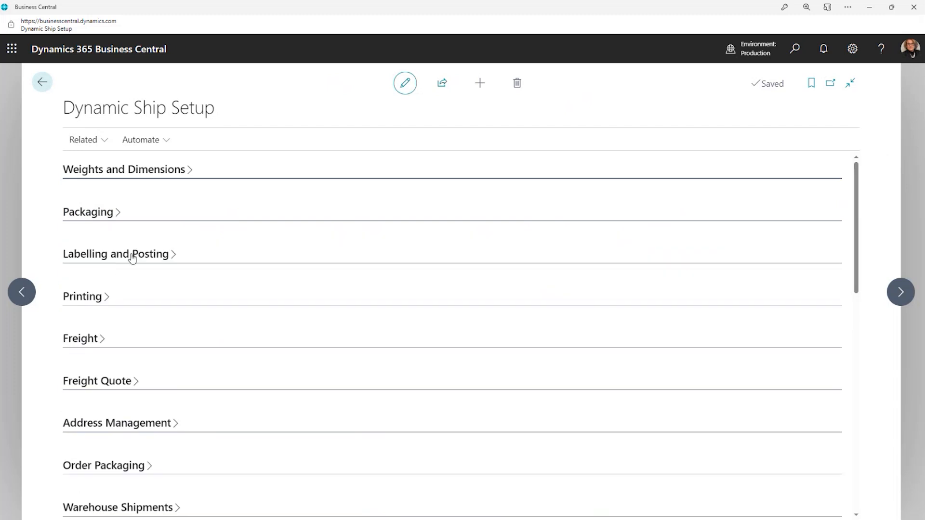
left_click(131, 256)
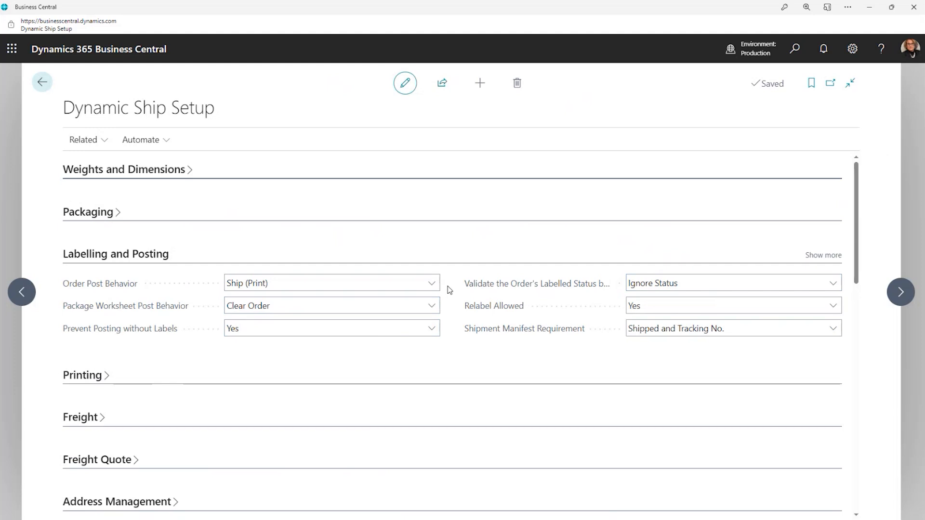
left_click(432, 285)
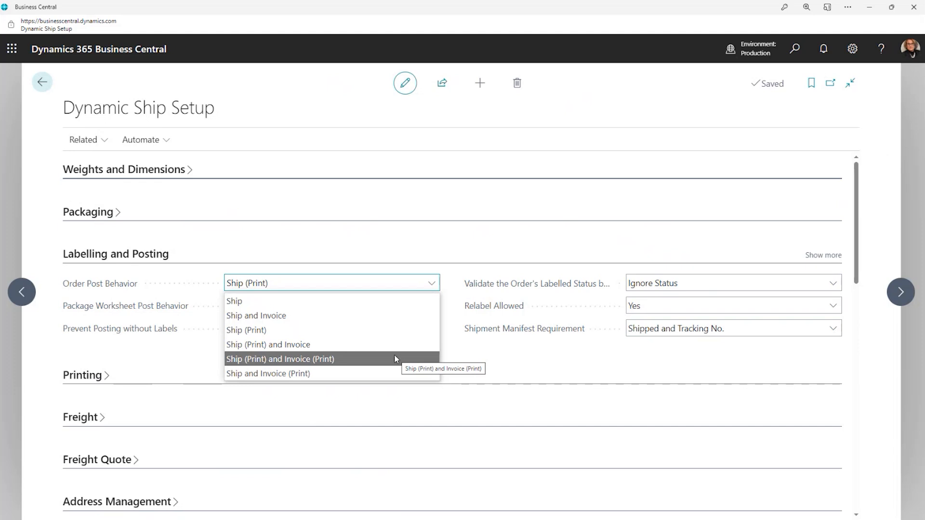
left_click(385, 331)
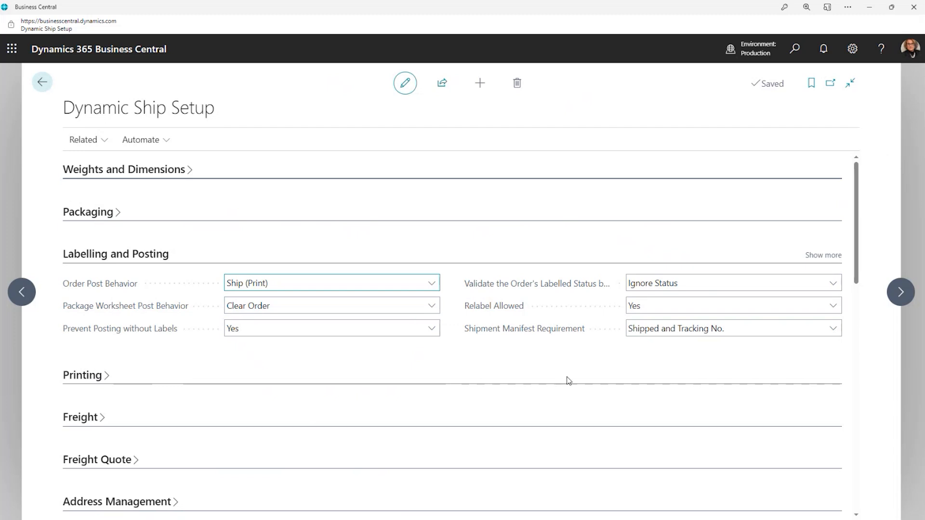
left_click(121, 254)
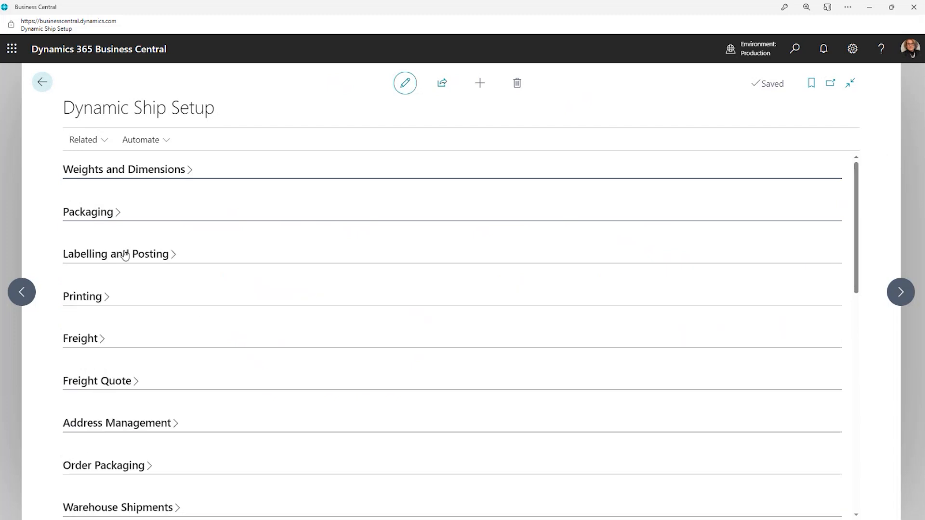
- Expand the Freight settings and review the Freight Billing Behavior and Freight Billing Type options, keeping Update and G/L
left_click(99, 338)
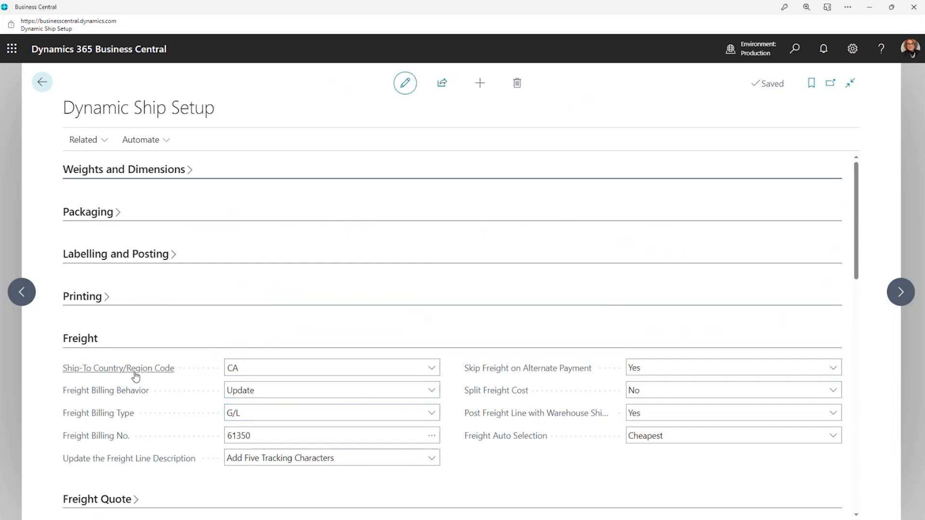
mouse_move(145, 378)
left_click(258, 368)
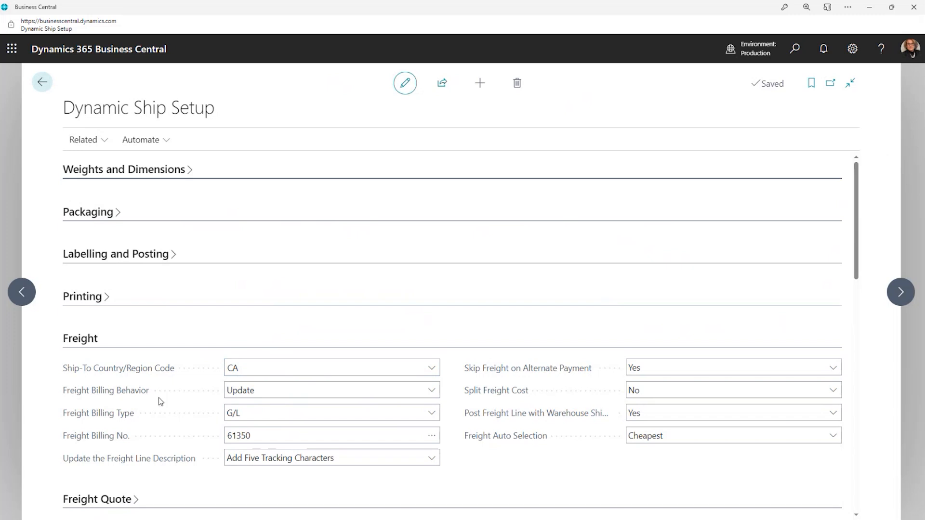
left_click(432, 392)
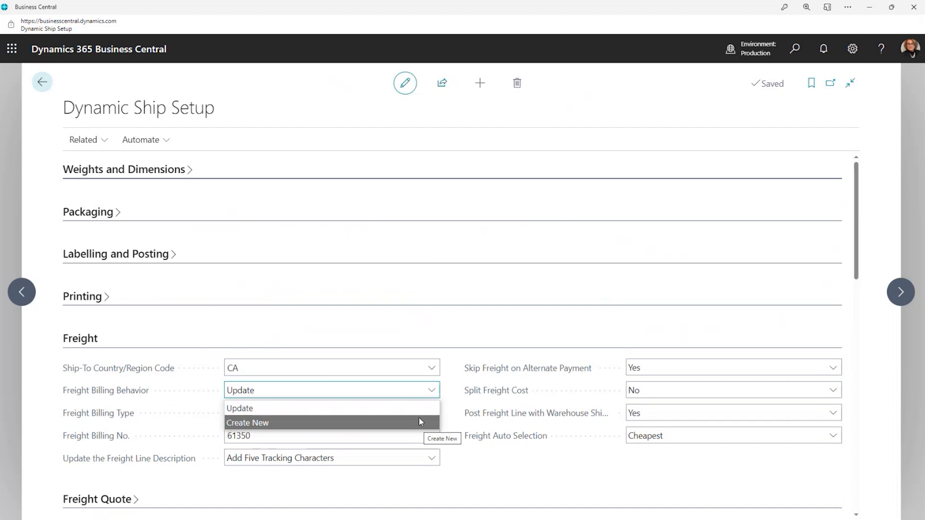
left_click(420, 409)
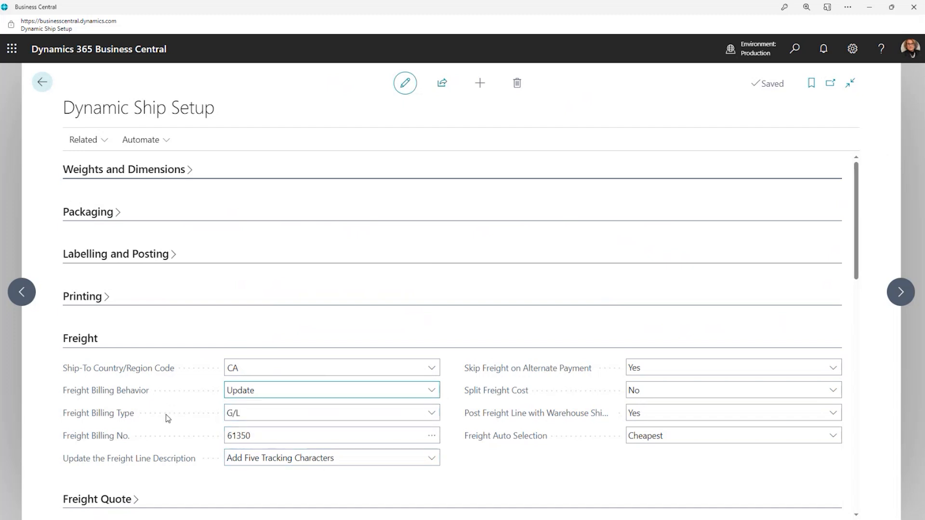
left_click(436, 415)
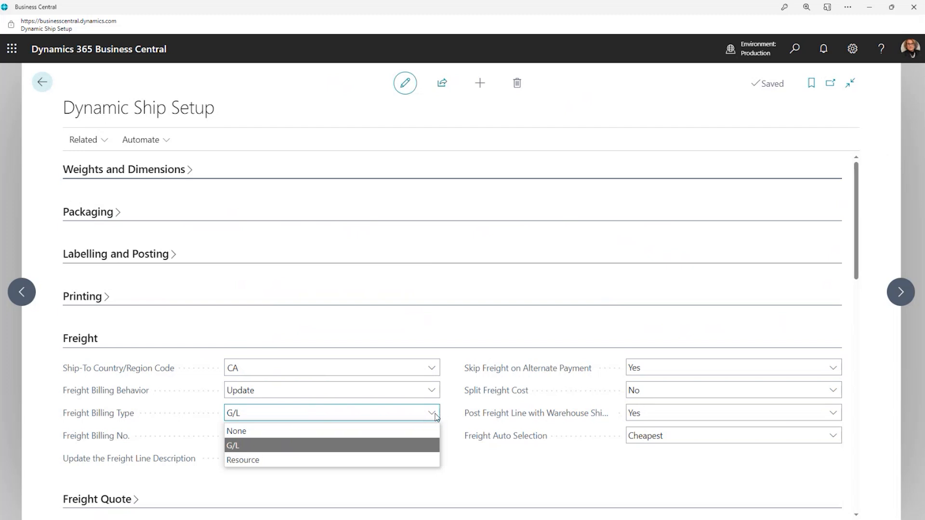
left_click(396, 444)
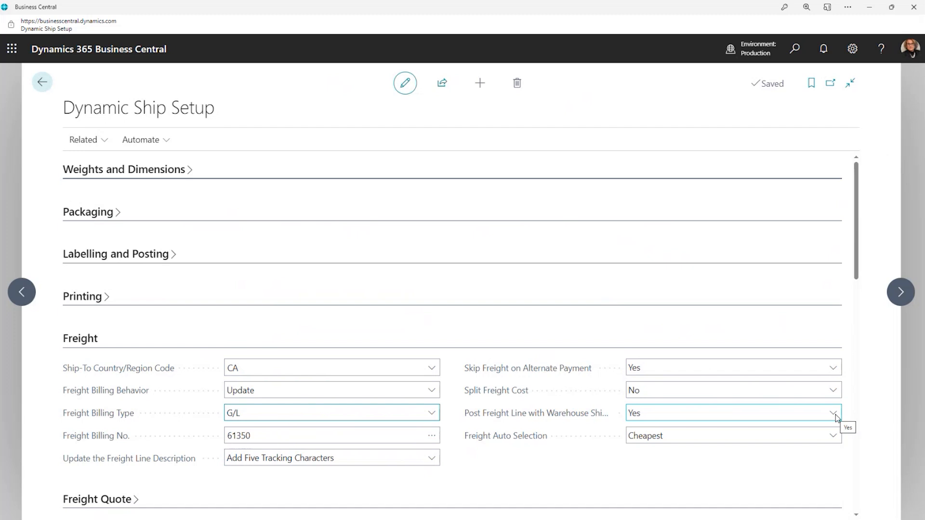
- Set Freight Auto Selection to Single and collapse the Freight settings
left_click(835, 436)
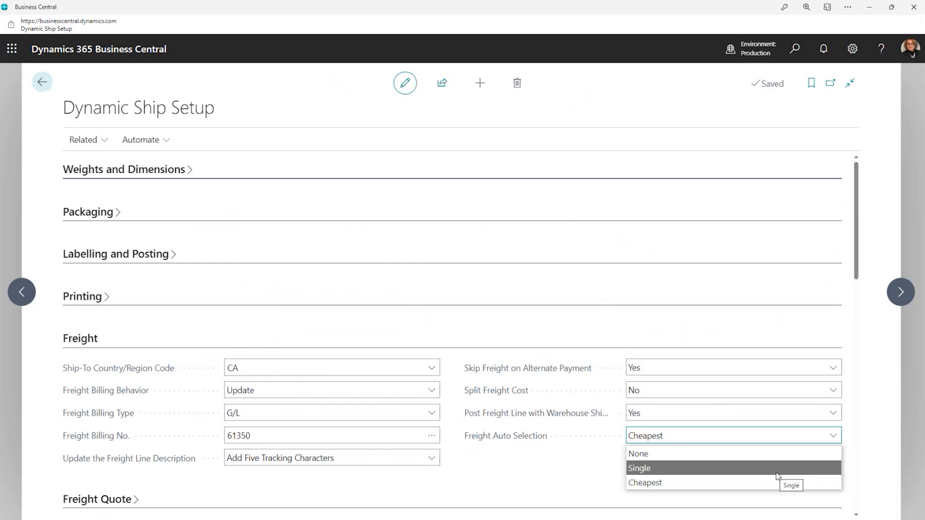
left_click(777, 468)
left_click(833, 439)
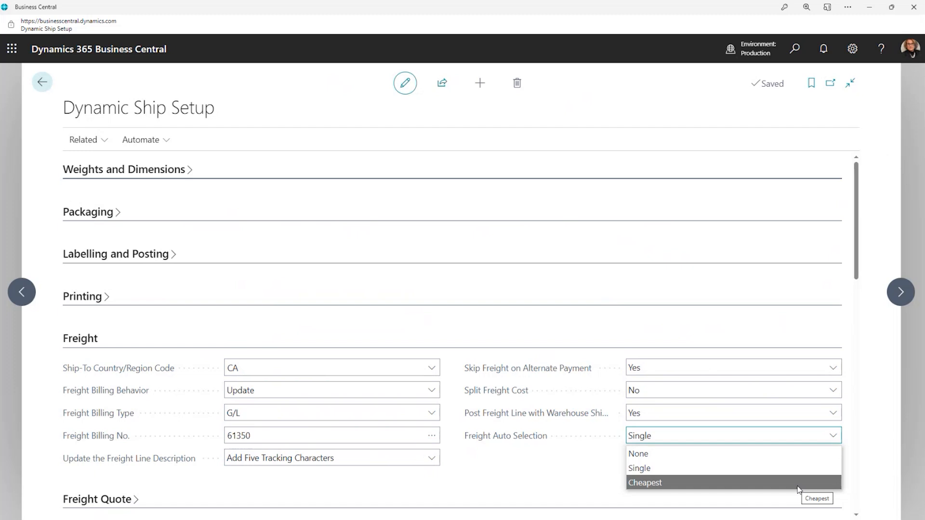
left_click(767, 473)
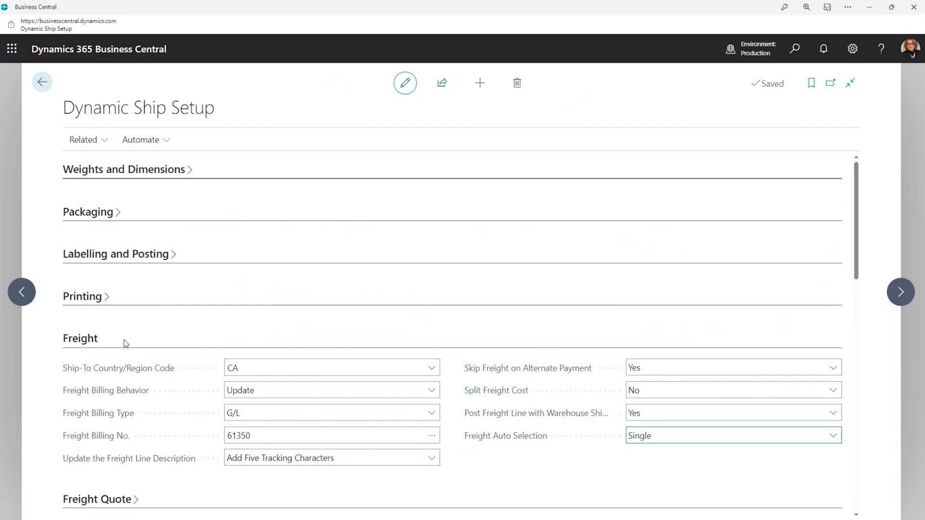
left_click(83, 341)
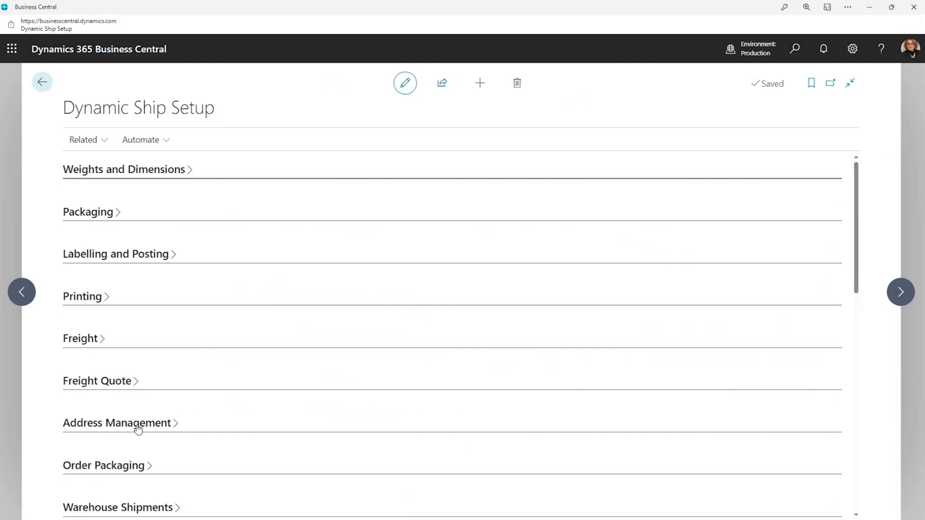
- Review the Customs settings, including the default content explanation and Customs Line Value Source options, keeping Order Line Amount, and collapse the section
scroll(137, 428, "down", 2)
scroll(139, 428, "down", 2)
left_click(107, 358)
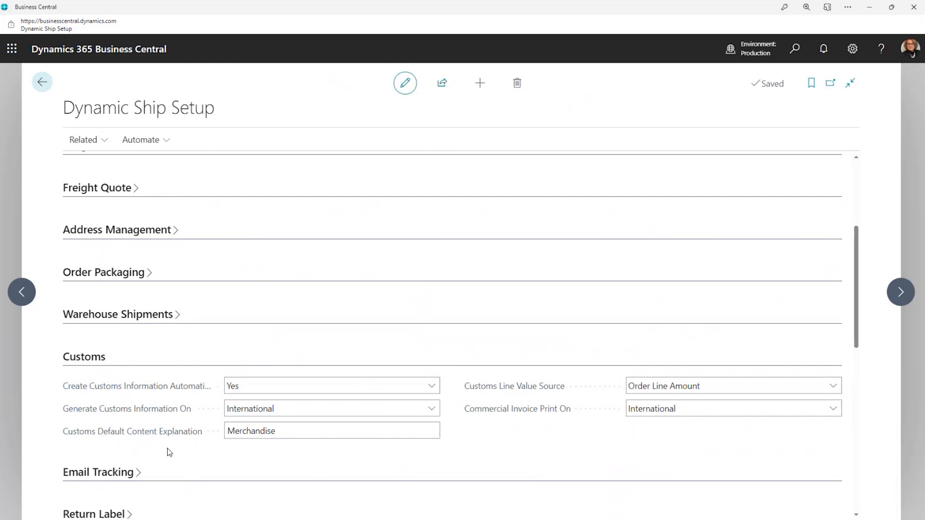
left_click(313, 435)
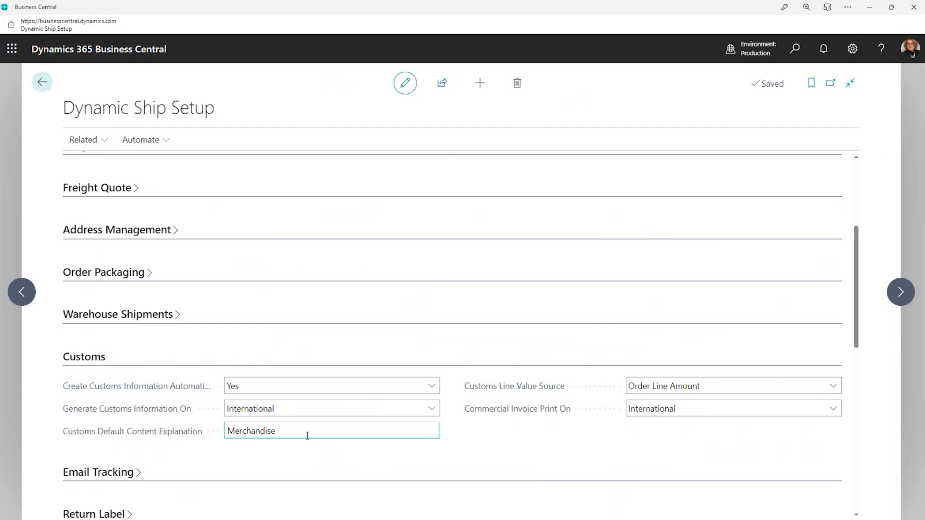
left_click(835, 388)
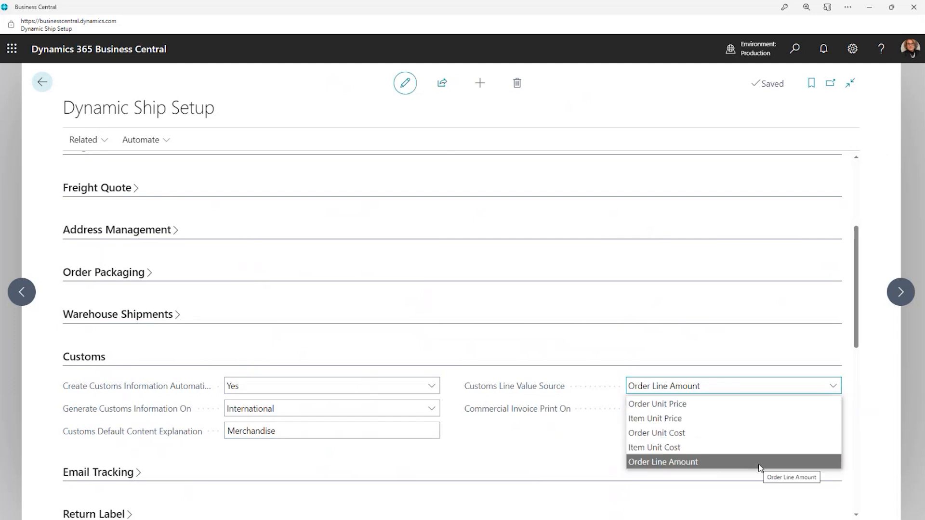
left_click(760, 463)
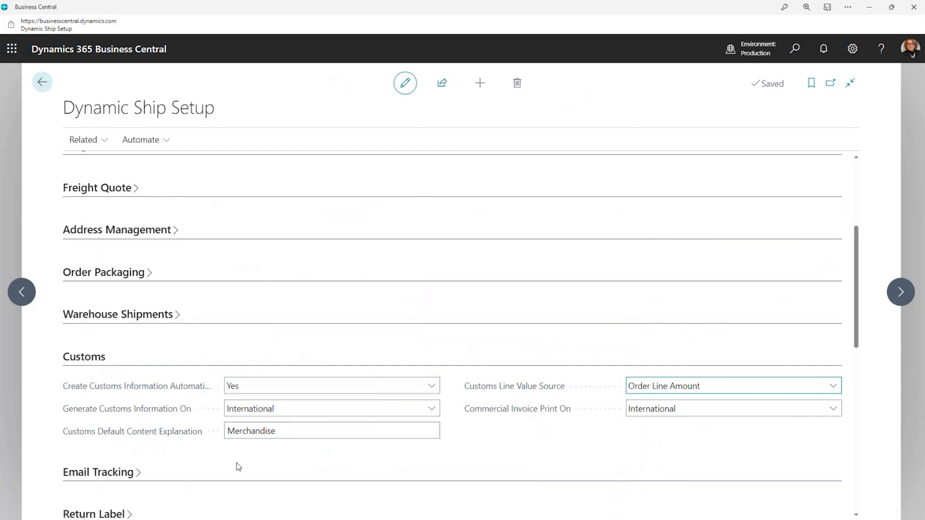
left_click(80, 361)
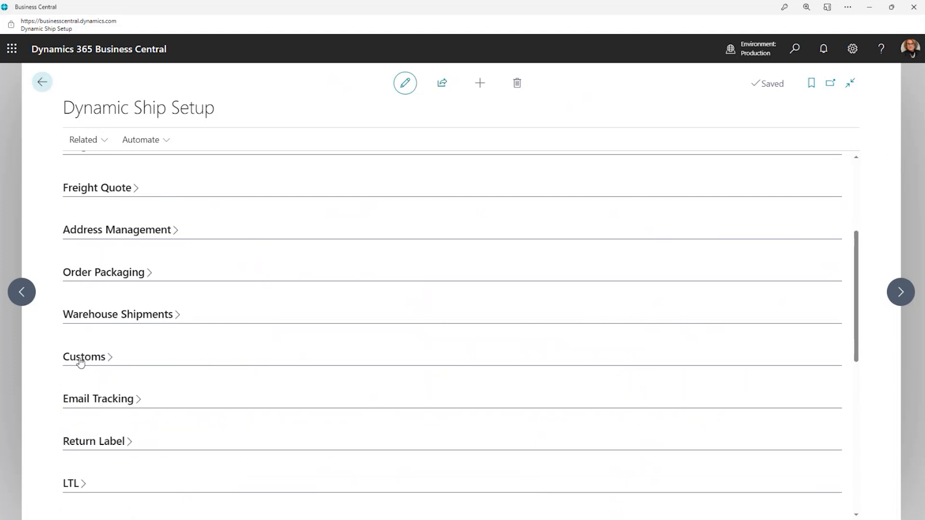
- Expand Email Tracking, look up the Email Accounts page to view the configured account, and return to Dynamic Ship Setup
left_click(123, 399)
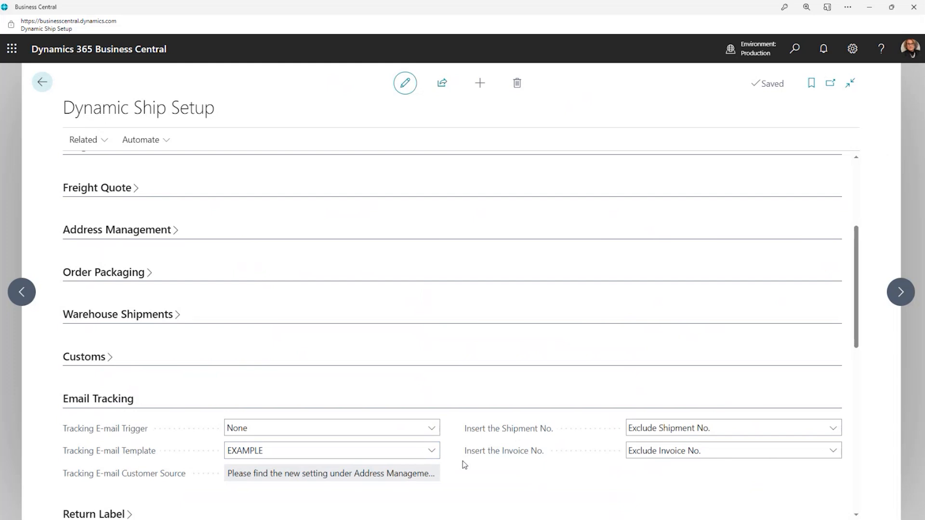
left_click(795, 50)
type("eami")
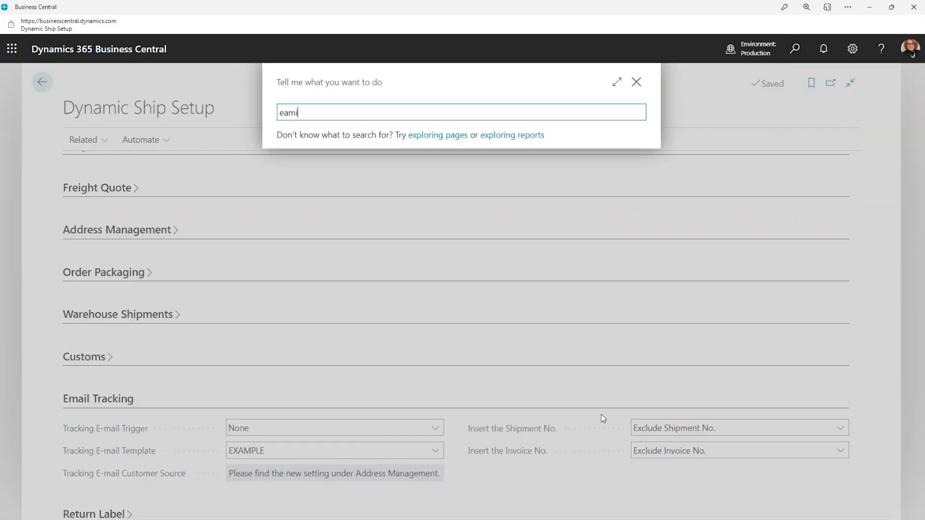
type("l account")
left_click(327, 163)
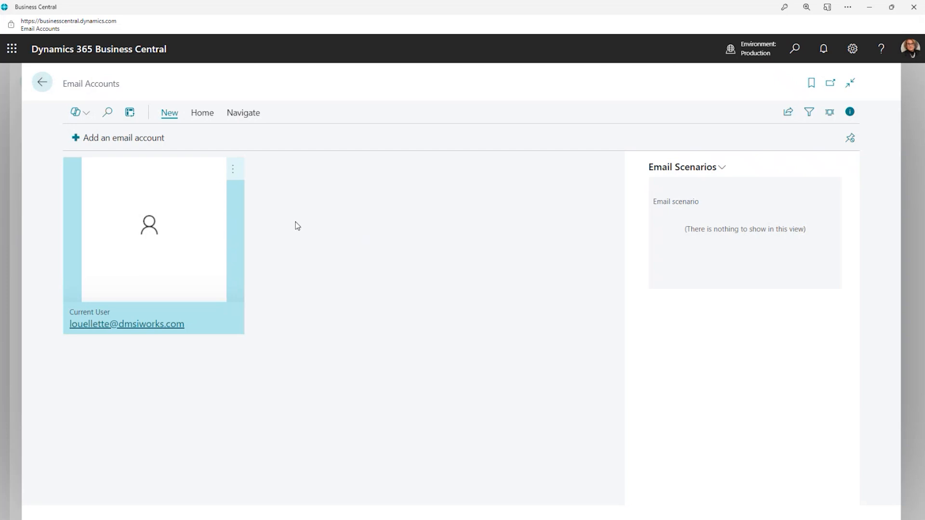
left_click(51, 87)
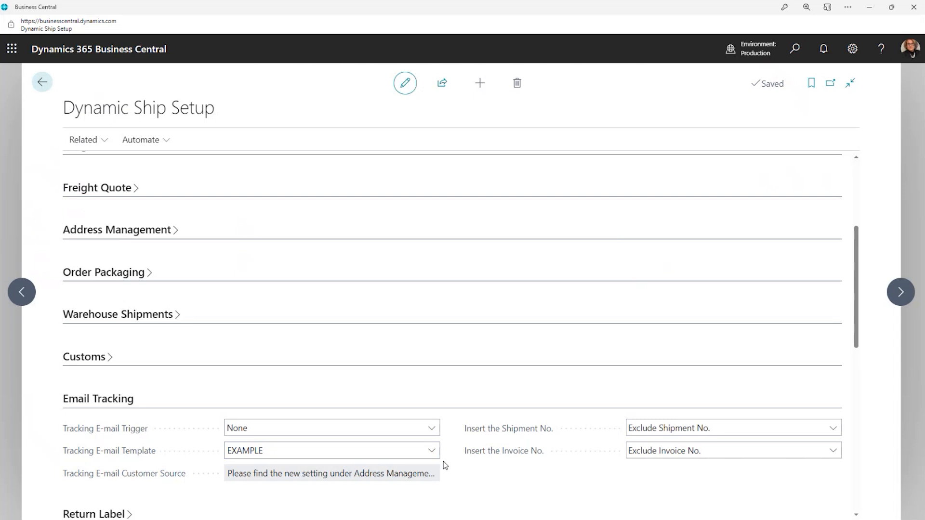
- Review the Tracking E-mail Trigger options, keeping None, and open the EXAMPLE tracking e-mail template card from the full template list
left_click(432, 428)
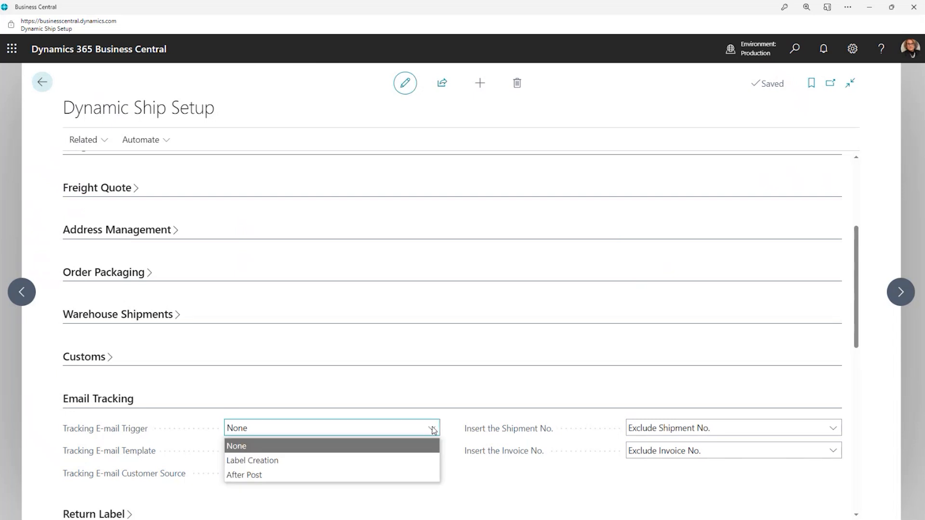
left_click(400, 448)
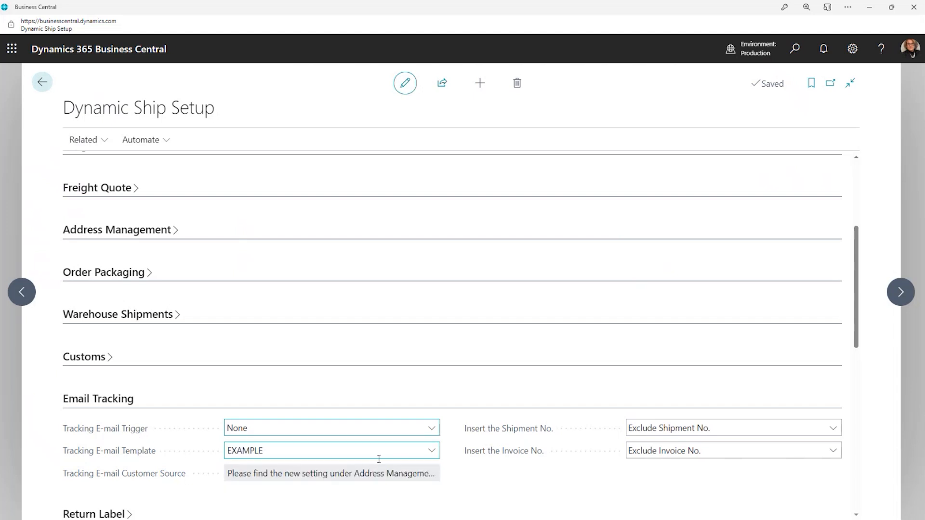
left_click(432, 455)
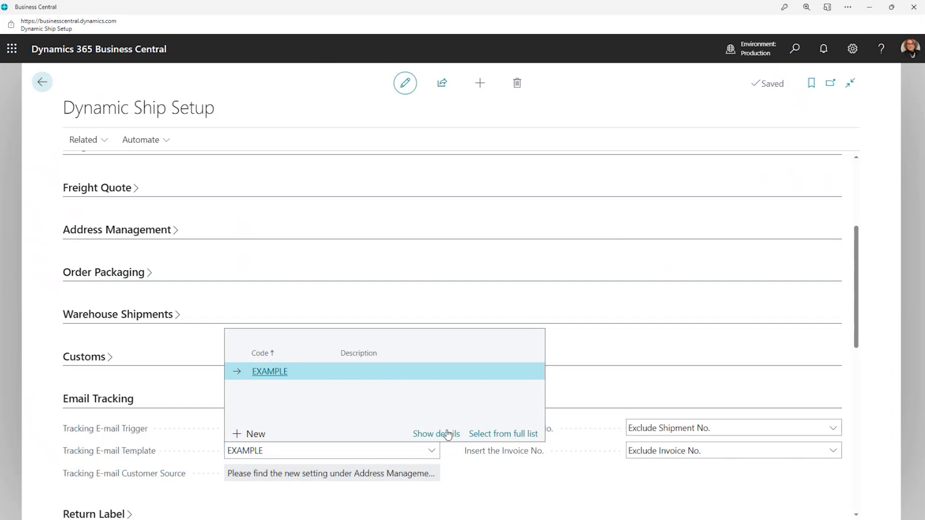
left_click(501, 435)
left_click(296, 215)
left_click(296, 215)
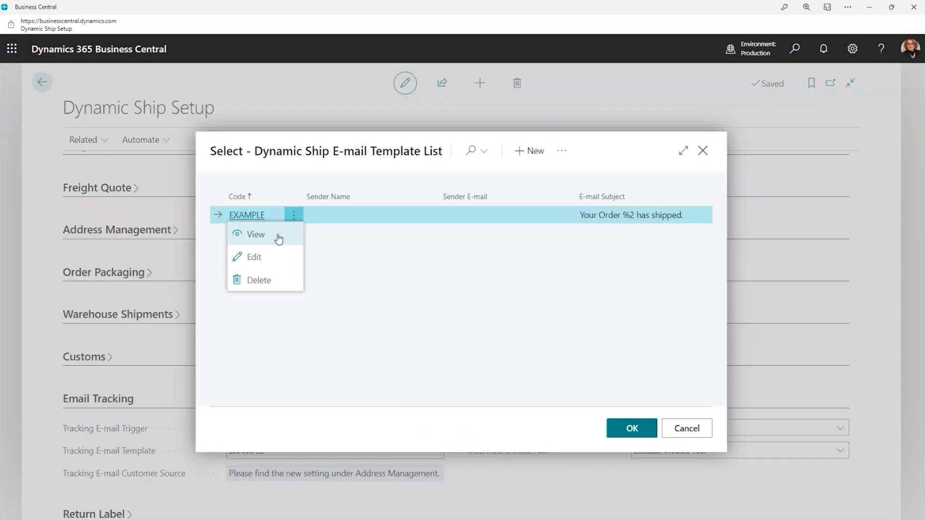
left_click(398, 289)
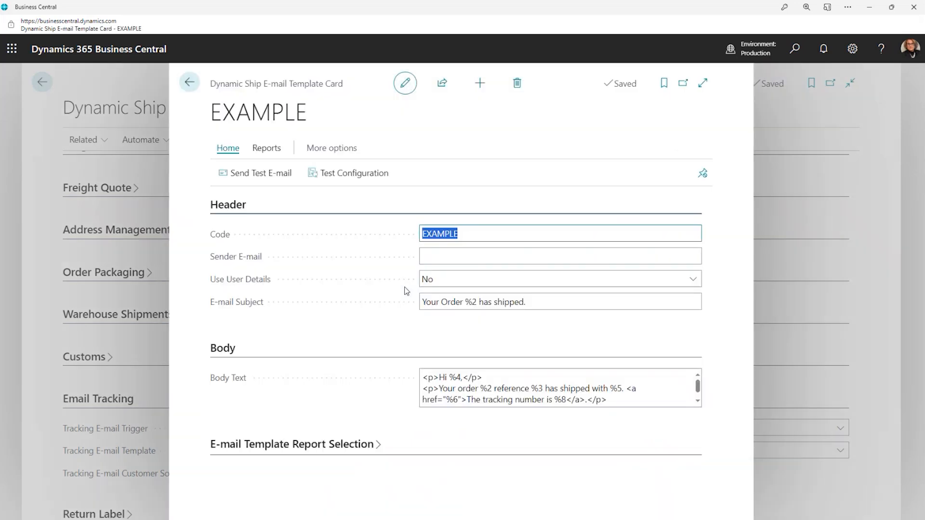
- Examine the EXAMPLE template's Sender E-mail field and Use User Details options, keeping No
left_click(474, 255)
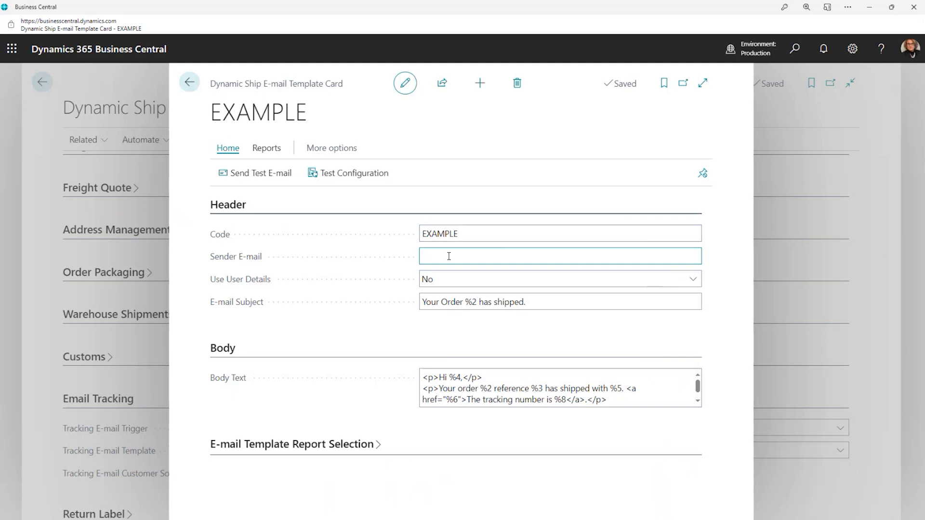
left_click(694, 281)
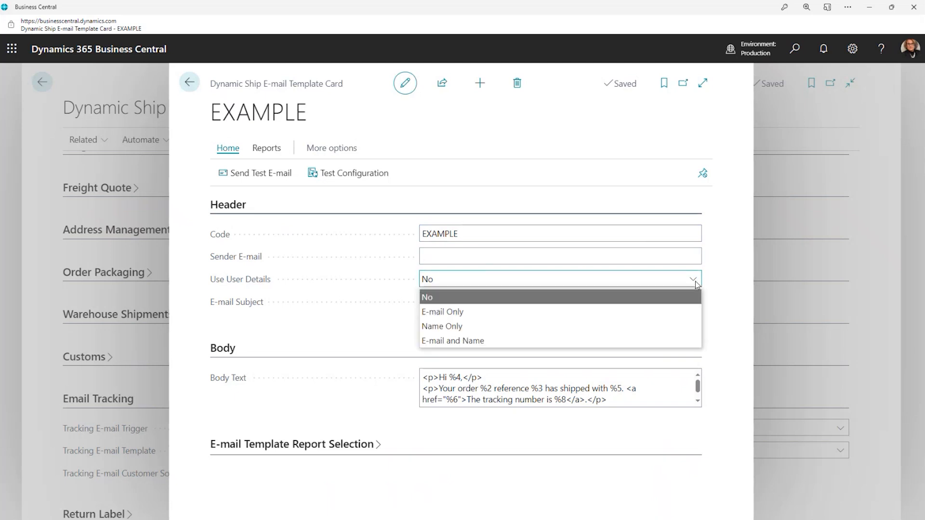
left_click(648, 284)
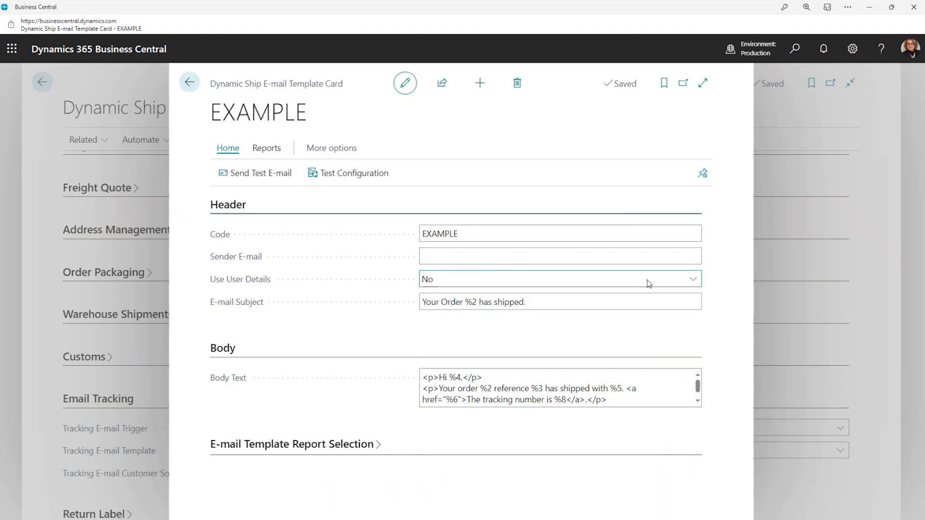
left_click(496, 254)
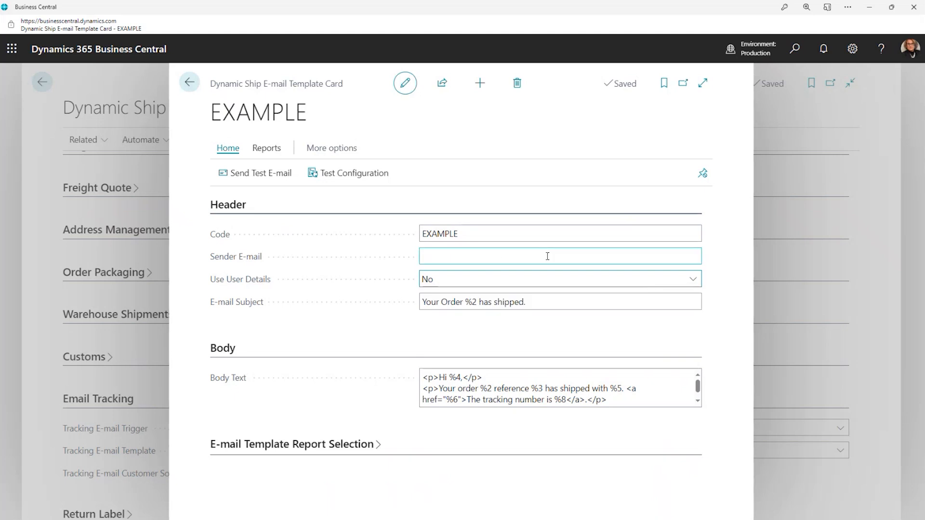
left_click(692, 279)
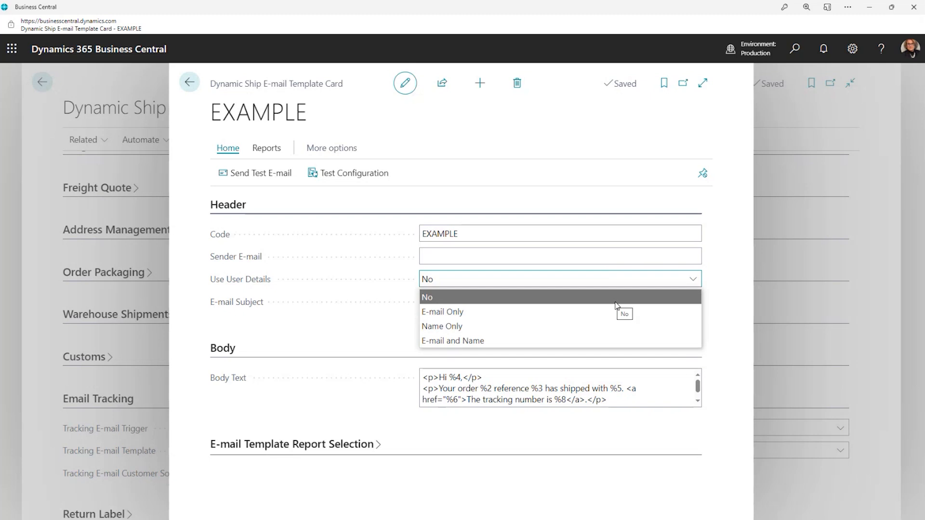
left_click(617, 304)
left_click(475, 253)
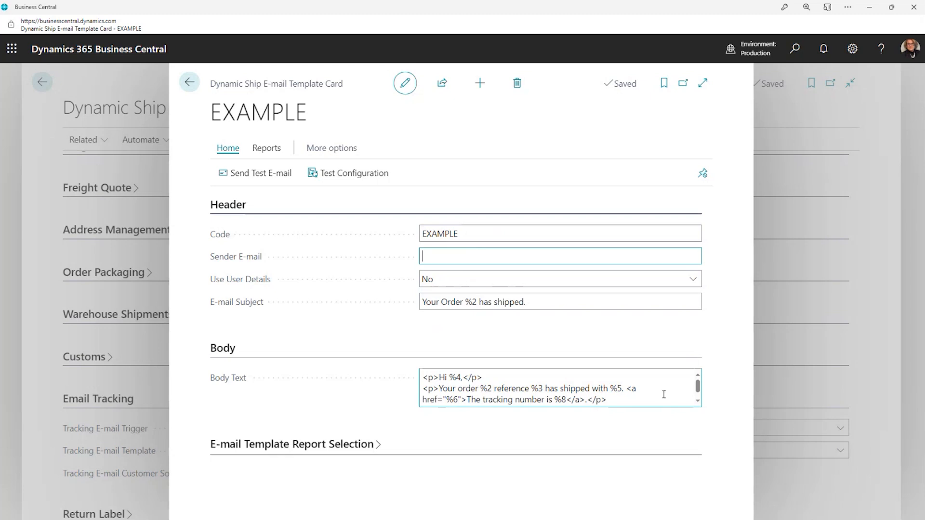
- Read the template's body text and its placeholder parameter help, and show the E-mail Template Report Selection lines
scroll(664, 394, "down", 1)
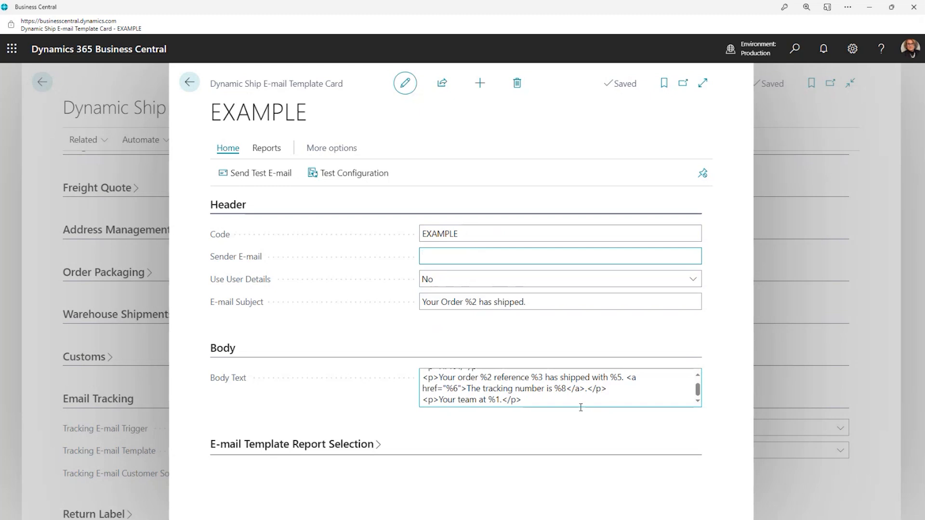
scroll(605, 389, "up", 1)
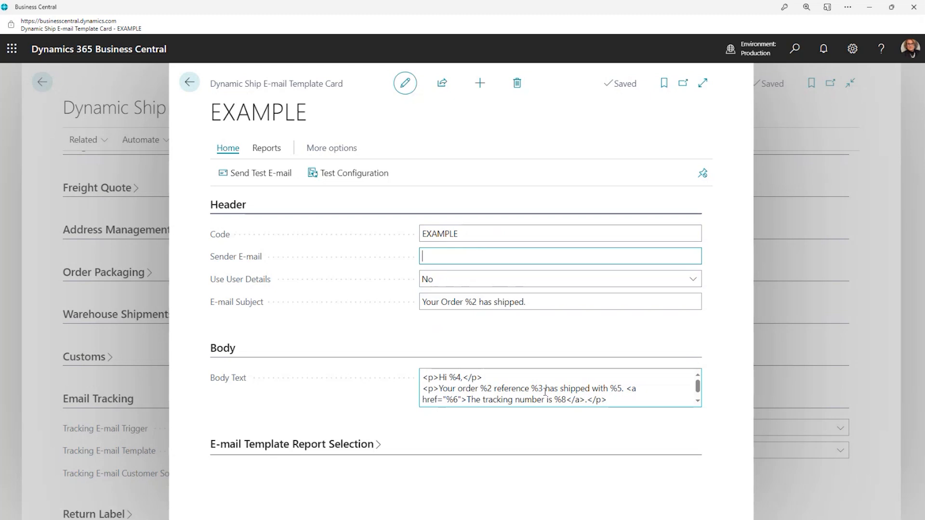
left_click(267, 148)
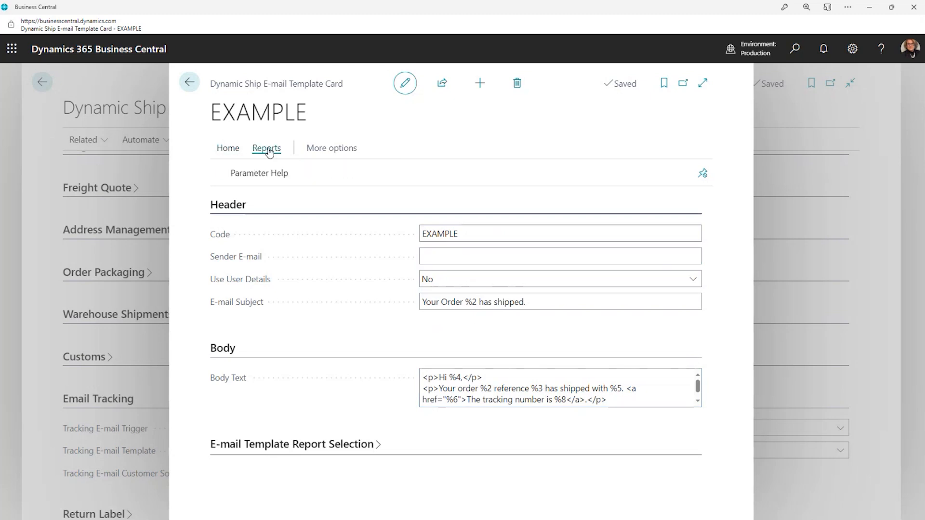
left_click(248, 176)
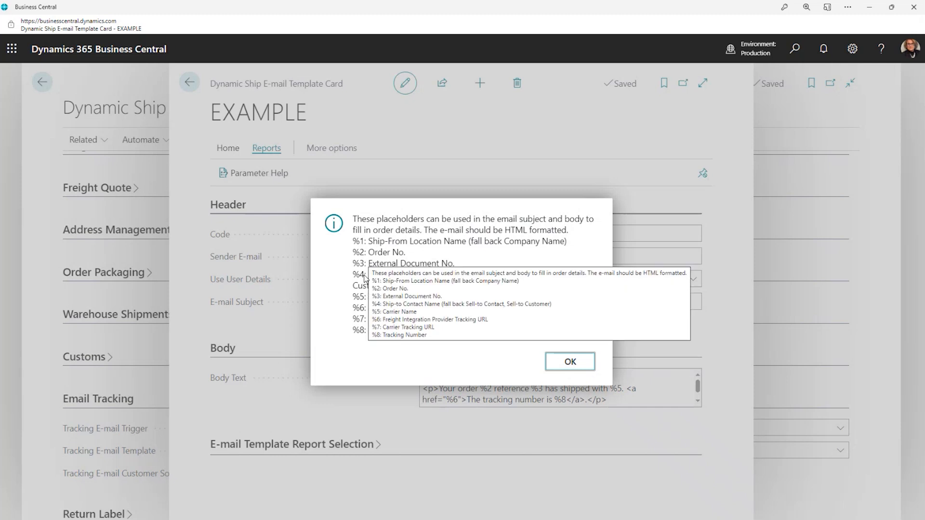
left_click(569, 363)
mouse_move(384, 449)
scroll(393, 440, "down", 2)
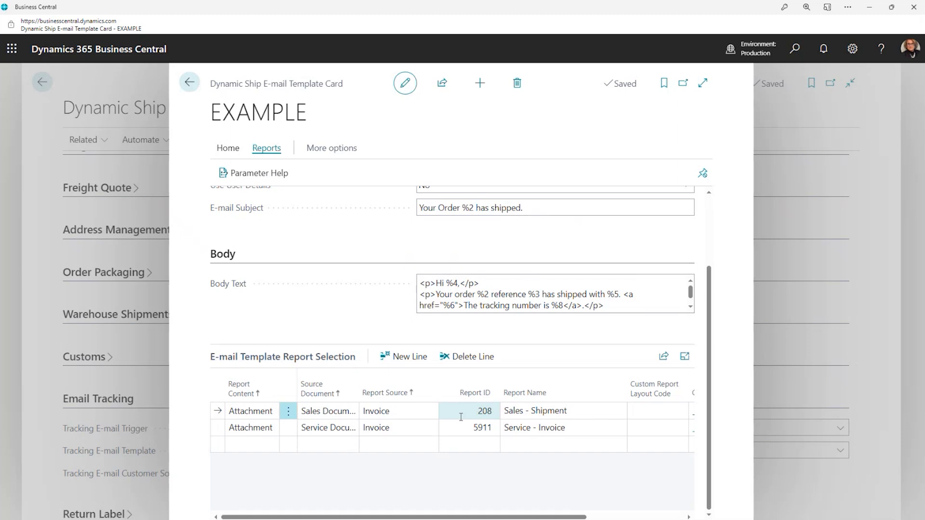
- Finish reviewing the EXAMPLE e-mail template card, close it, confirm EXAMPLE in the template list, and collapse Email Tracking
scroll(315, 328, "up", 2)
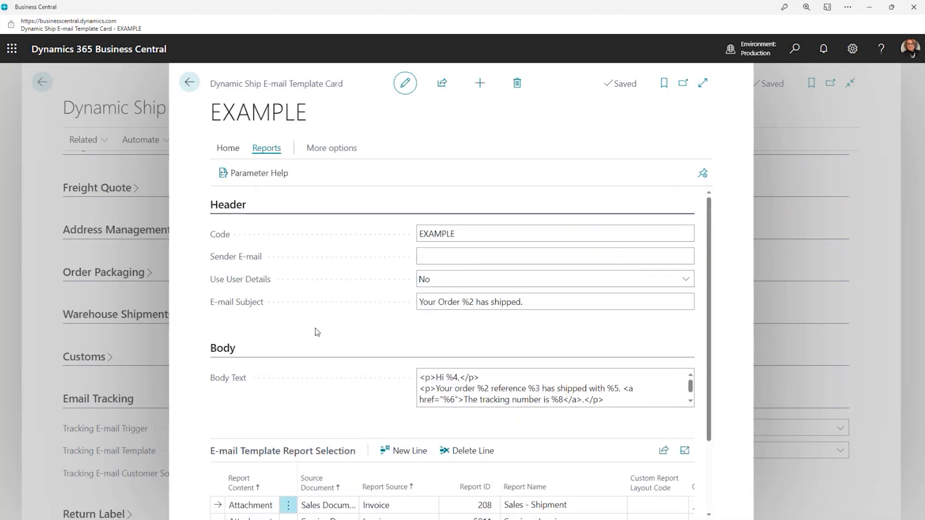
scroll(315, 329, "down", 2)
scroll(322, 333, "up", 2)
left_click(189, 83)
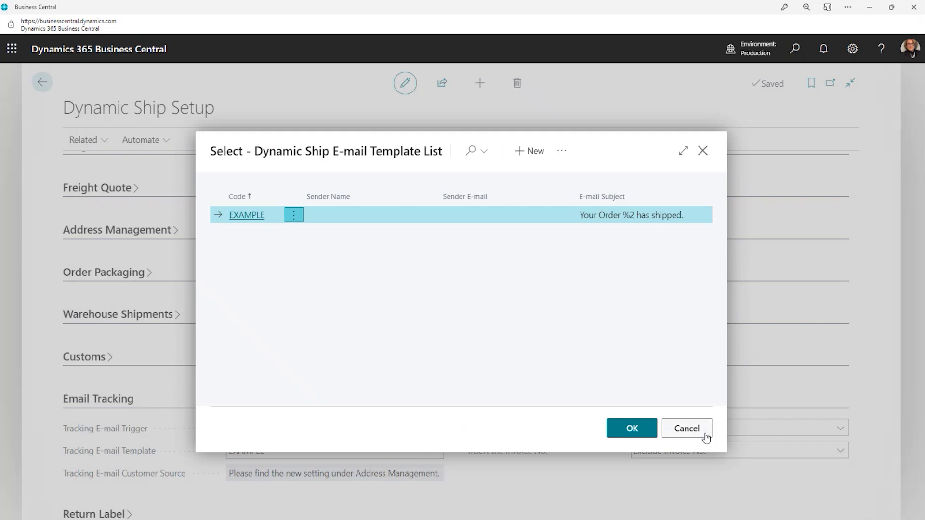
left_click(632, 429)
left_click(116, 399)
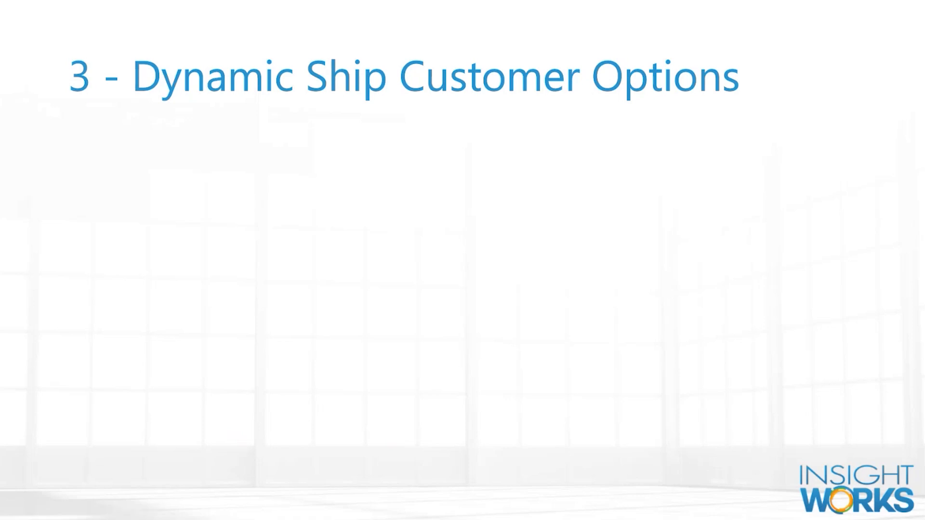
left_click(237, 180)
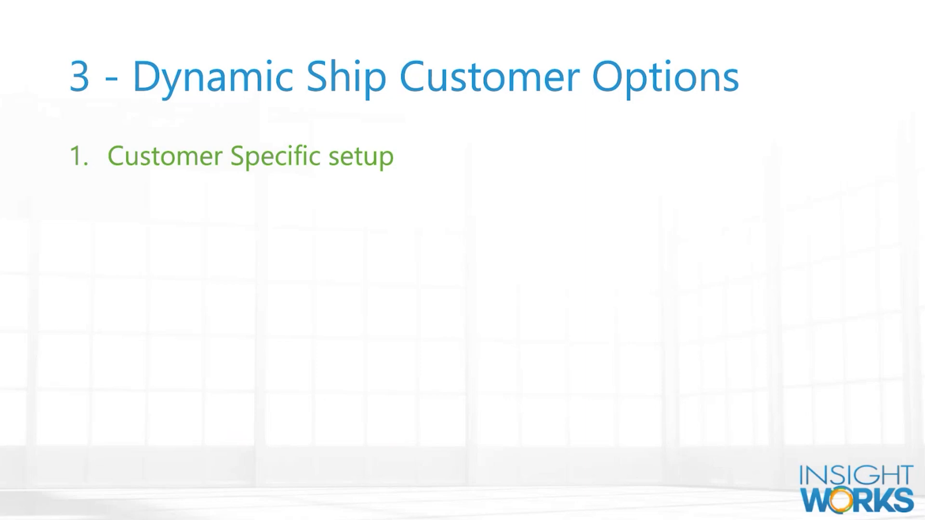
key("Right")
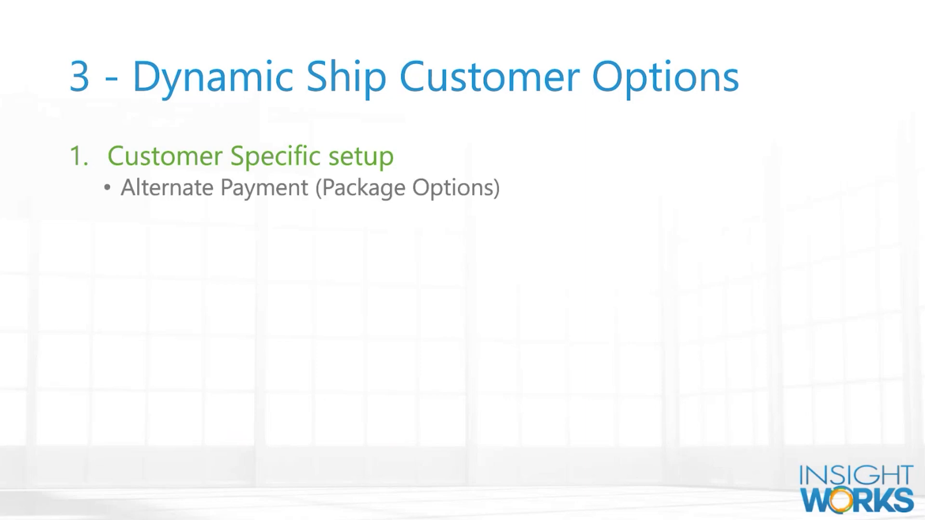
key("Right")
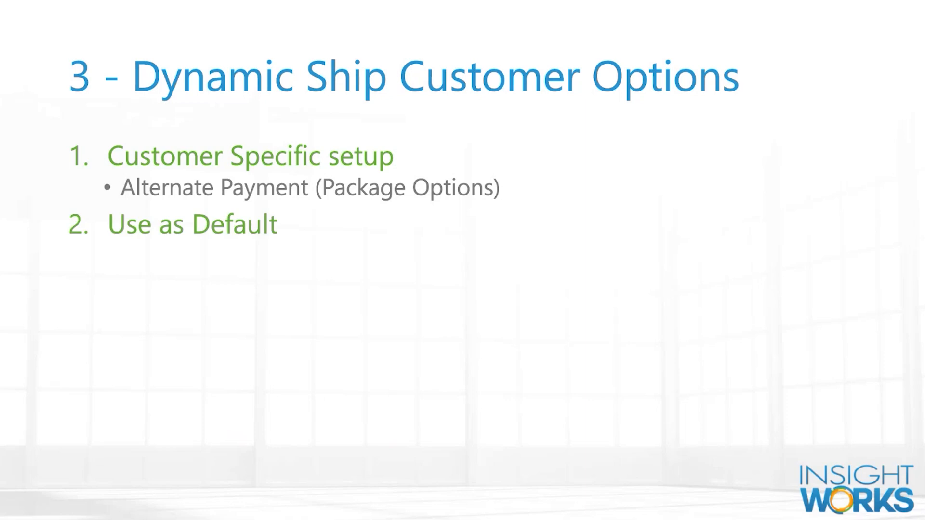
key("Right")
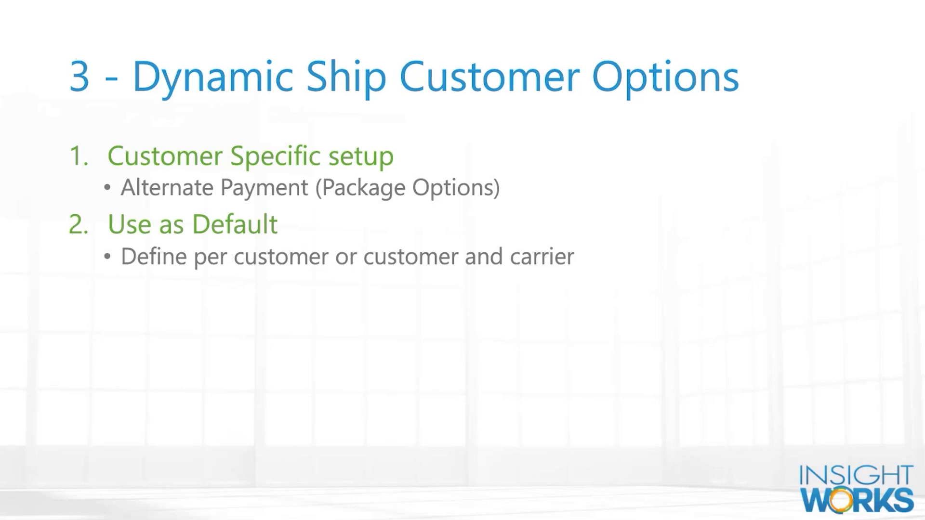
key("Right")
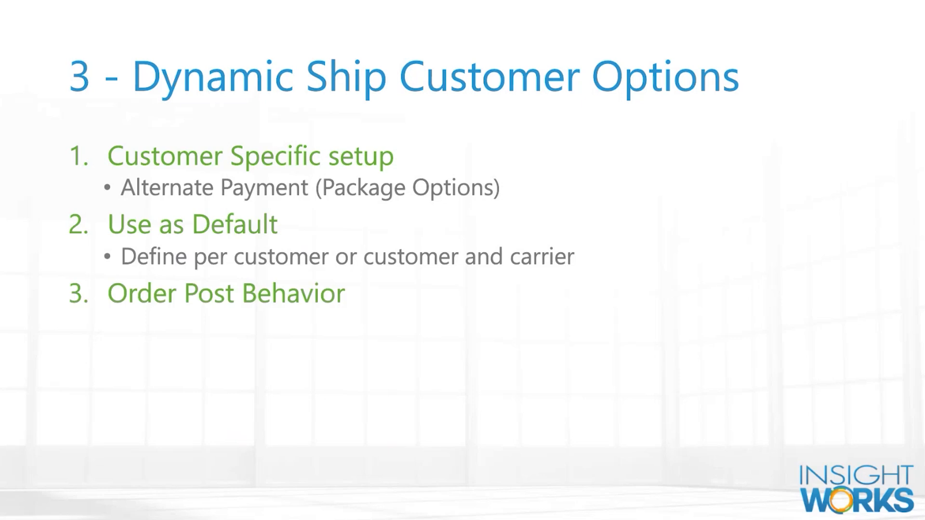
key("Right")
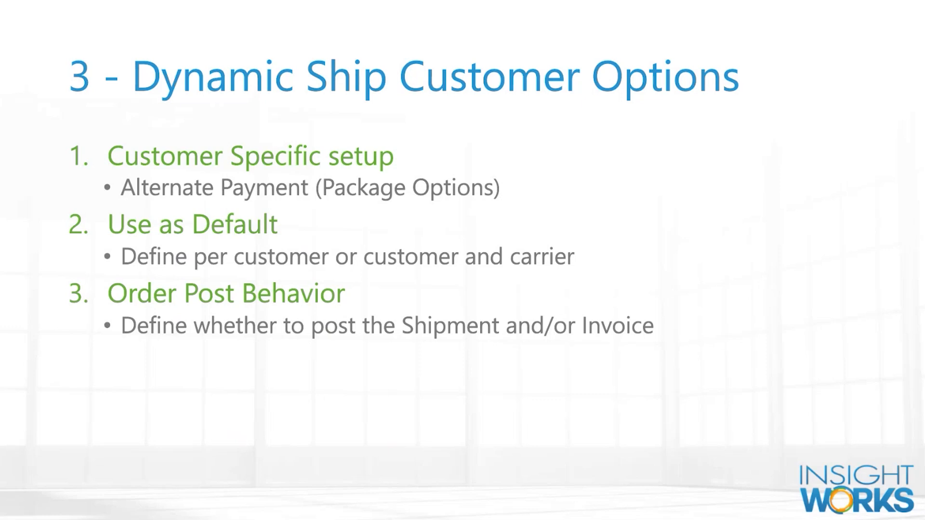
key("Right")
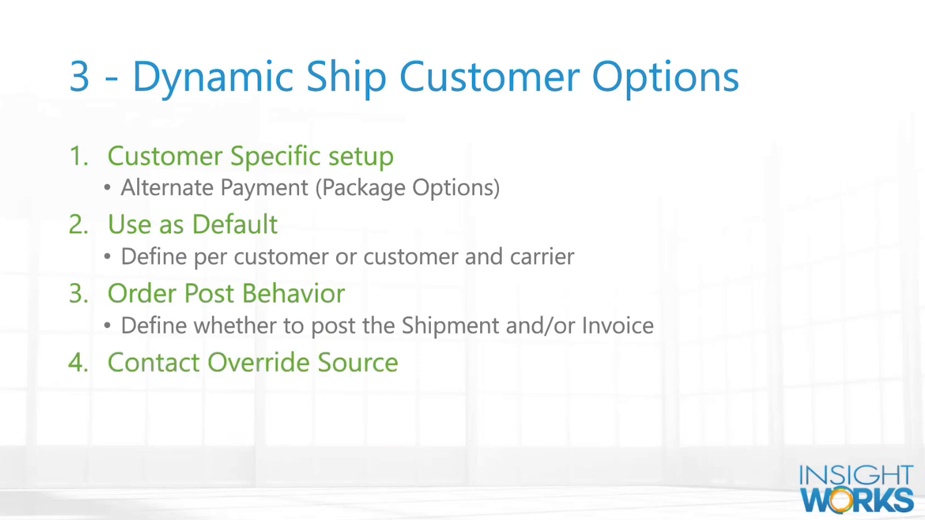
key("Right")
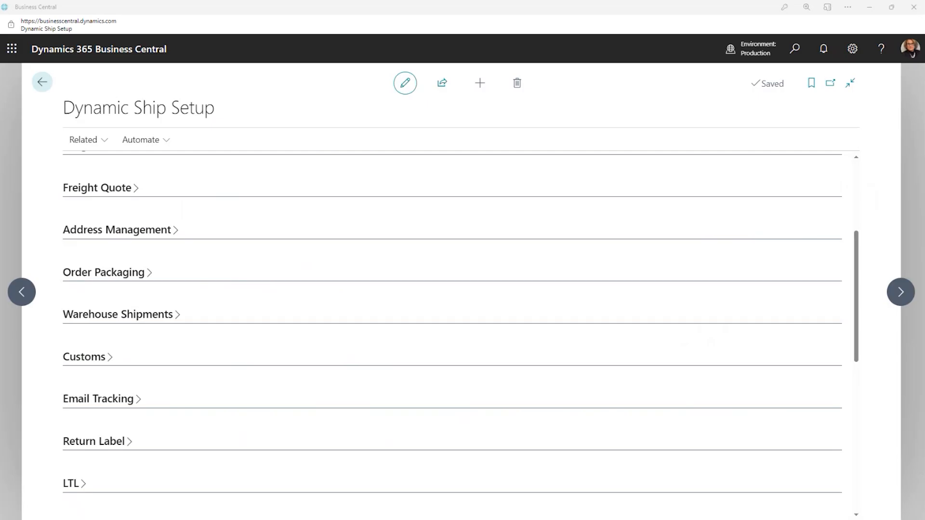
- Leave Dynamic Ship Setup and open the Dynamic Ship Customer Options list from the advanced setup's customer options and templates
left_click(43, 83)
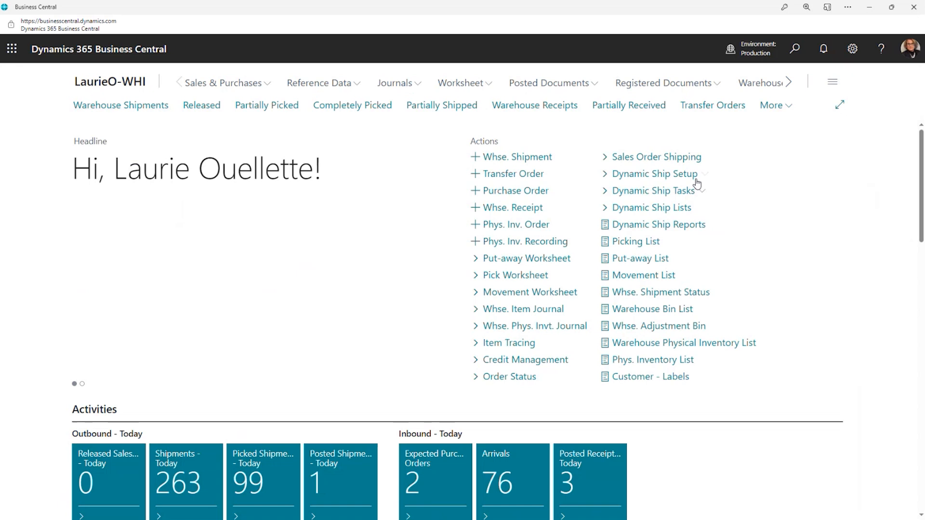
left_click(697, 176)
mouse_move(685, 218)
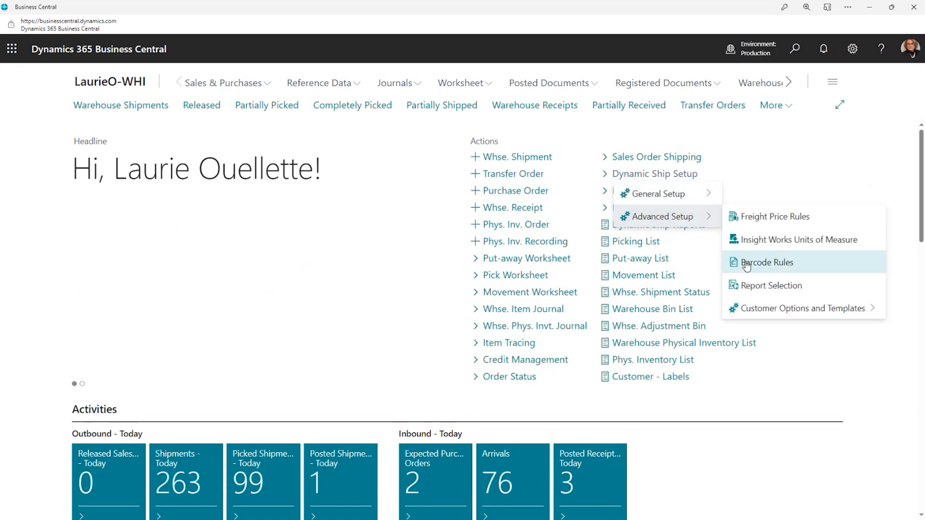
mouse_move(814, 308)
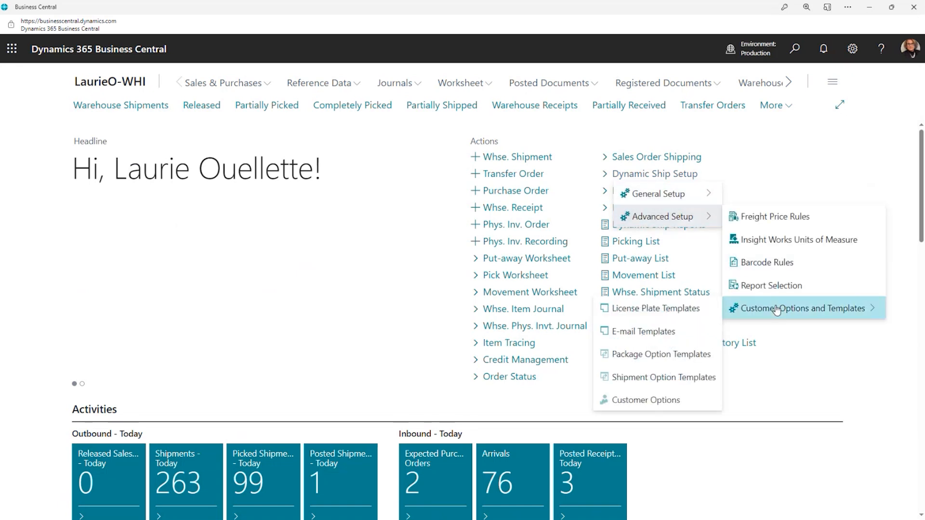
left_click(660, 401)
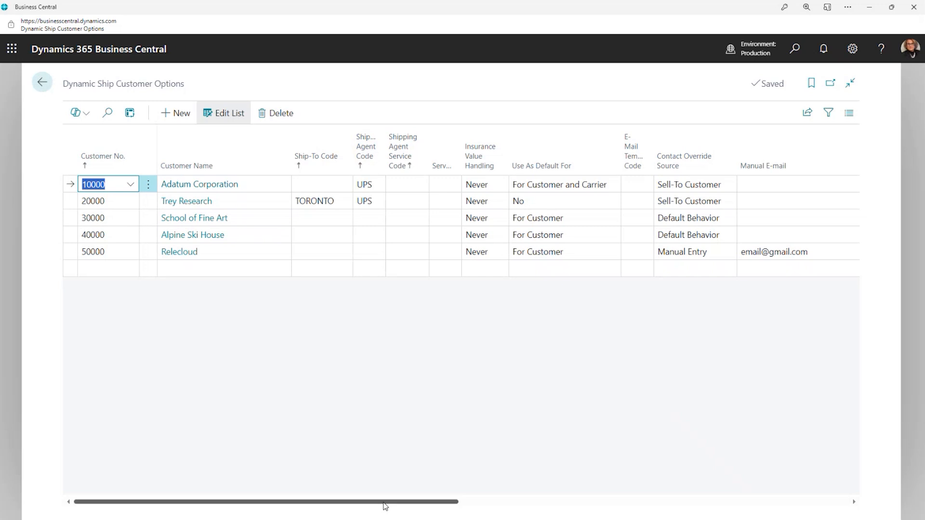
- Open the details of the package options template assigned to Adatum Corporation and hide the card's notes and links pane
left_click_drag(385, 506, 465, 500)
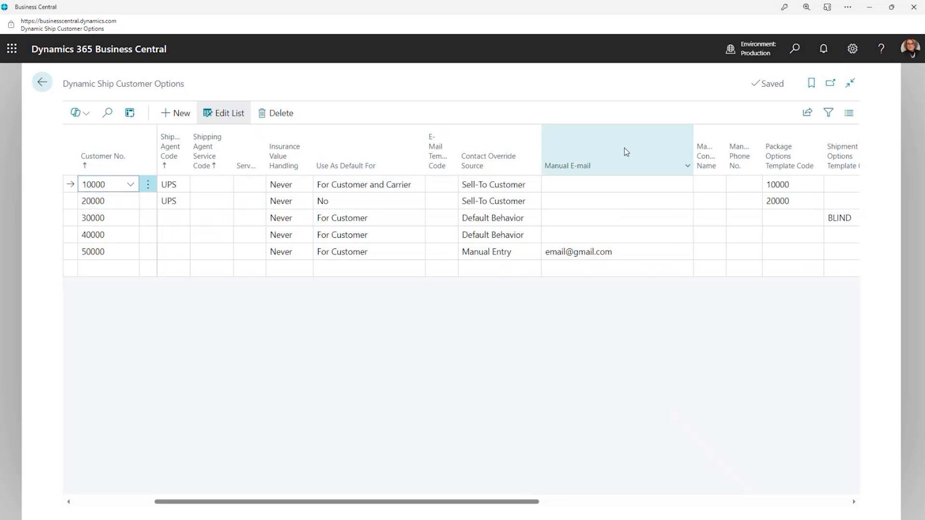
left_click(802, 187)
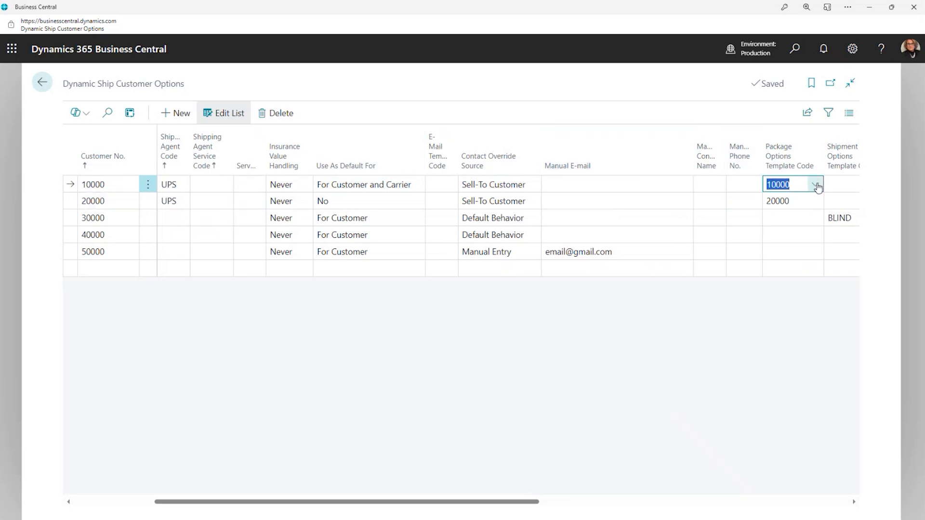
left_click(815, 185)
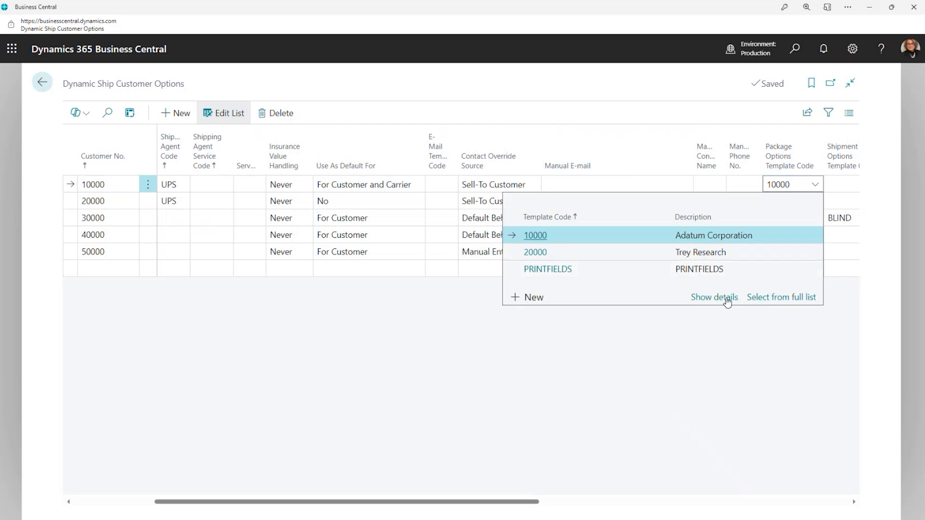
left_click(726, 298)
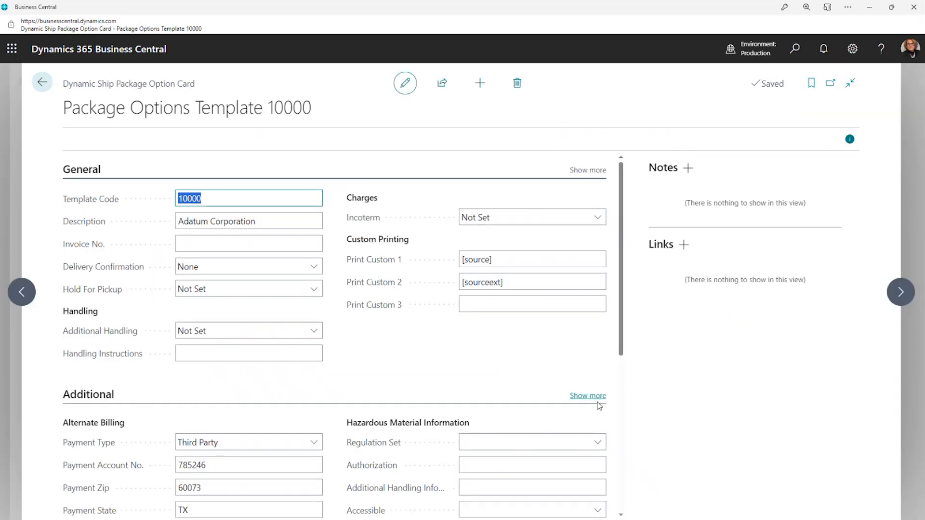
left_click(854, 144)
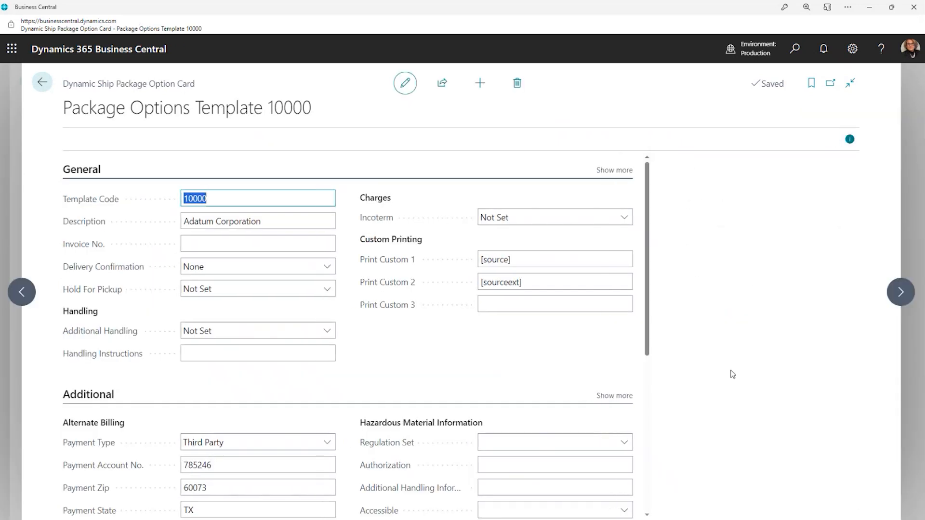
- Review the template's Alternate Billing fields and Payment Type options, keeping Third Party, and return to the customer options list
scroll(394, 402, "down", 2)
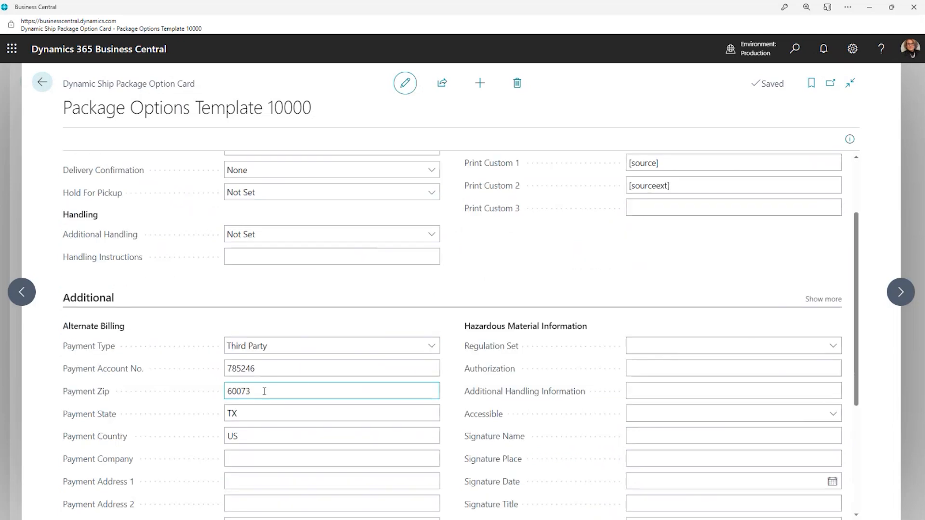
left_click(310, 407)
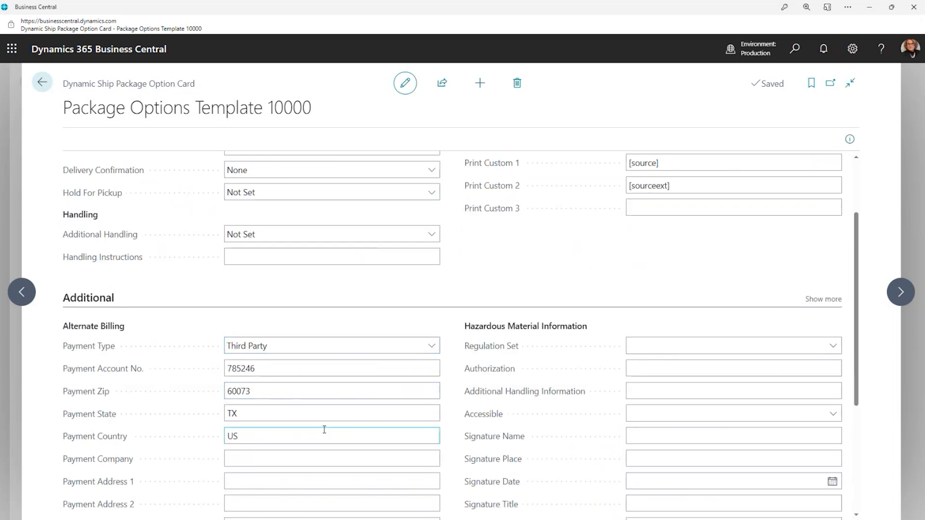
left_click(432, 346)
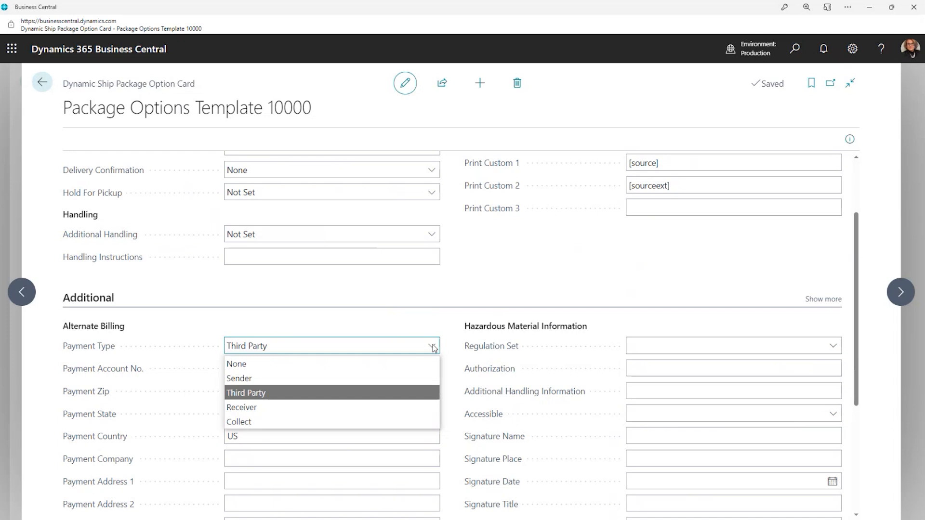
left_click(408, 395)
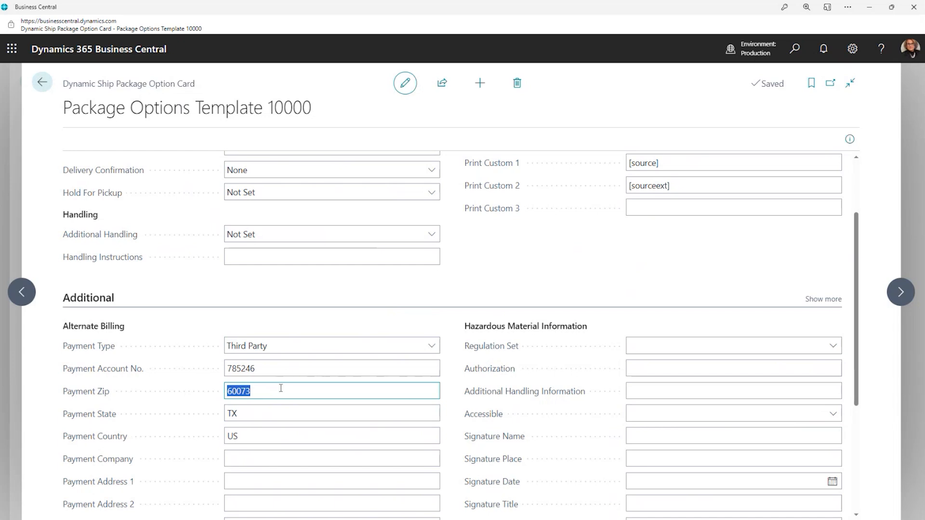
scroll(289, 365, "up", 2)
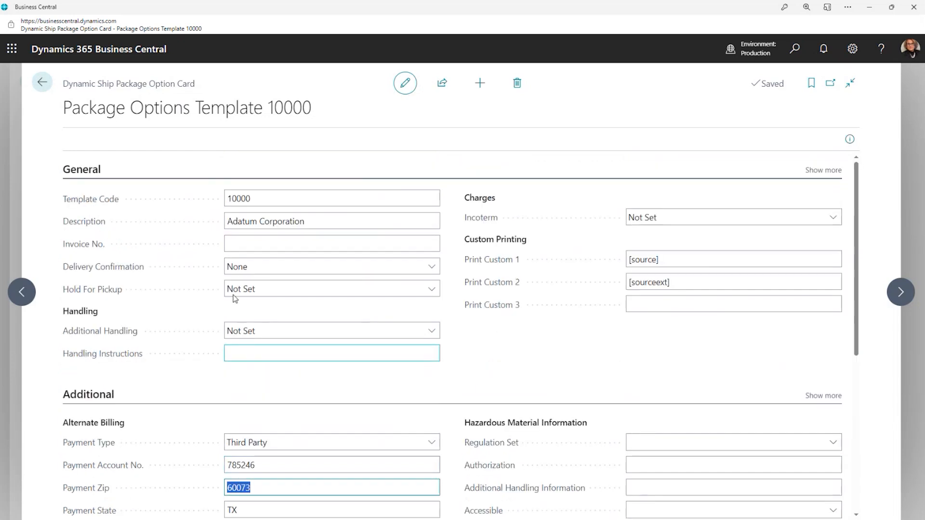
left_click(43, 84)
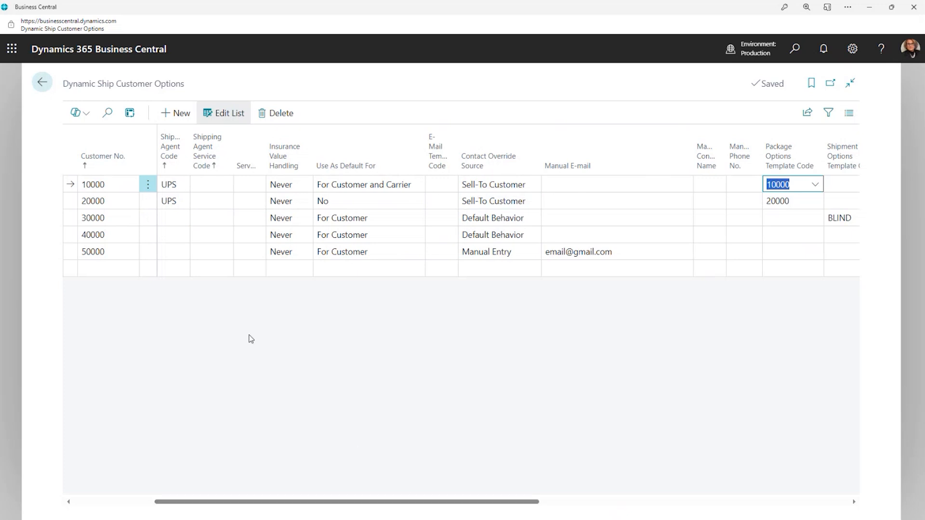
- Compare the customers' Use As Default For, Contact Override Source and Manual E-mail settings across the customer options list
left_click_drag(372, 502, 238, 513)
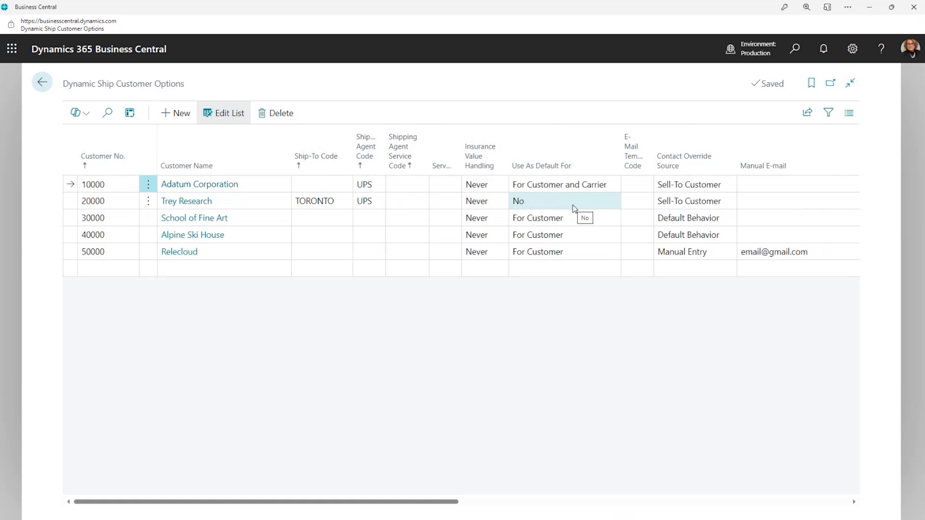
left_click_drag(417, 502, 614, 493)
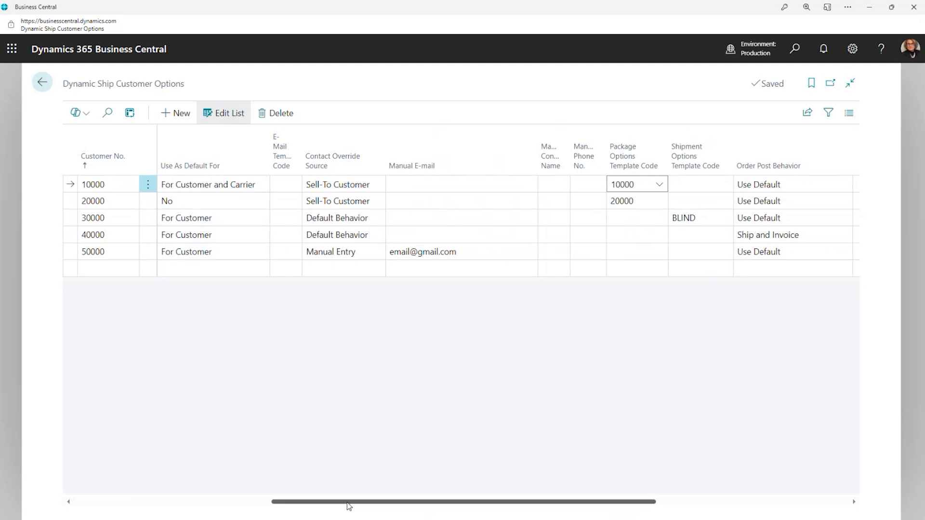
left_click_drag(349, 502, 271, 499)
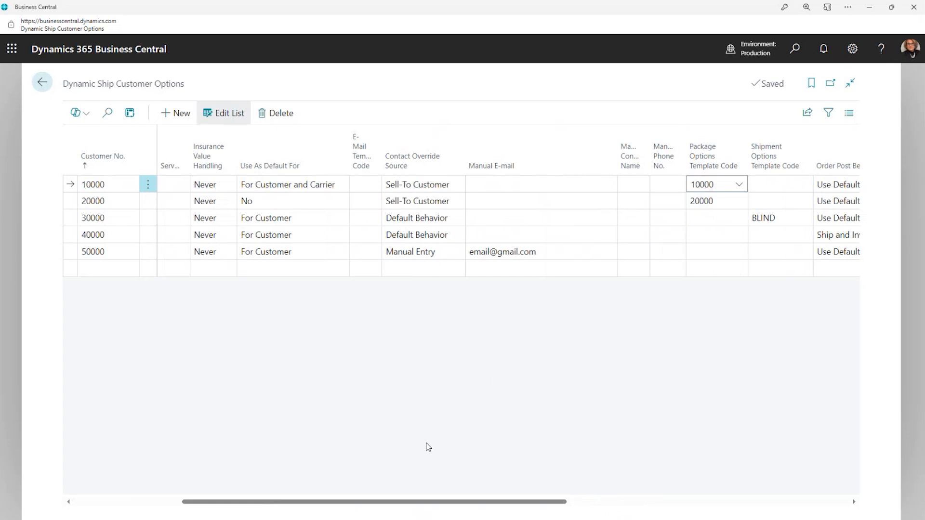
left_click_drag(392, 502, 301, 505)
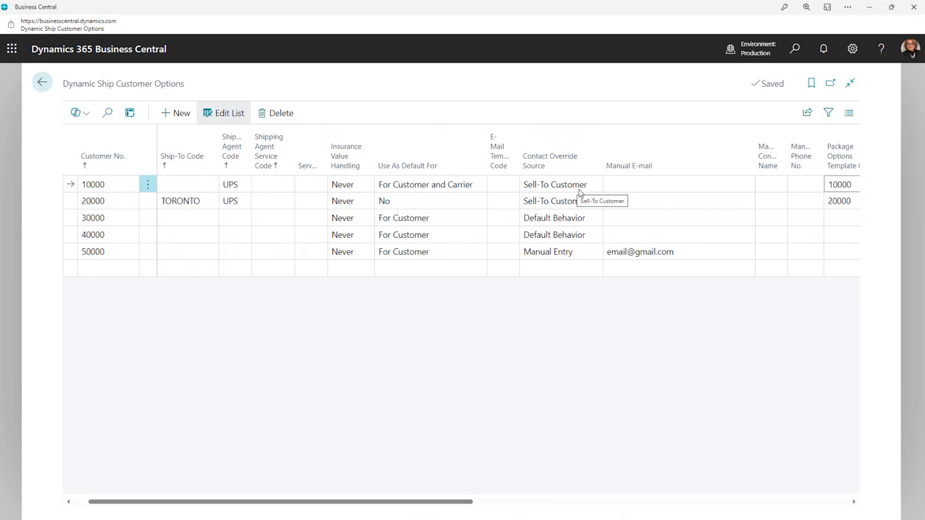
mouse_move(539, 169)
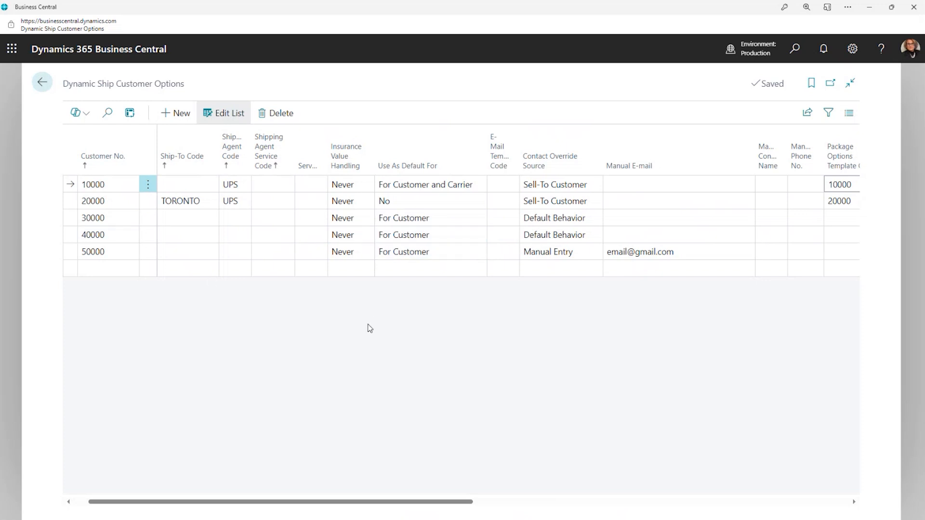
left_click_drag(393, 503, 344, 503)
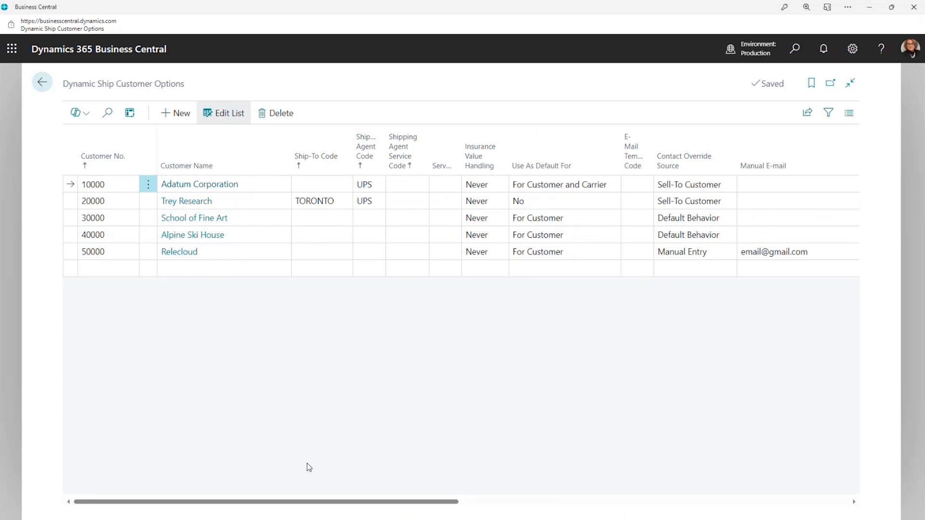
- Review the Order Post Behavior choices for Alpine Ski House, keeping Ship and Invoice
left_click_drag(320, 502, 525, 492)
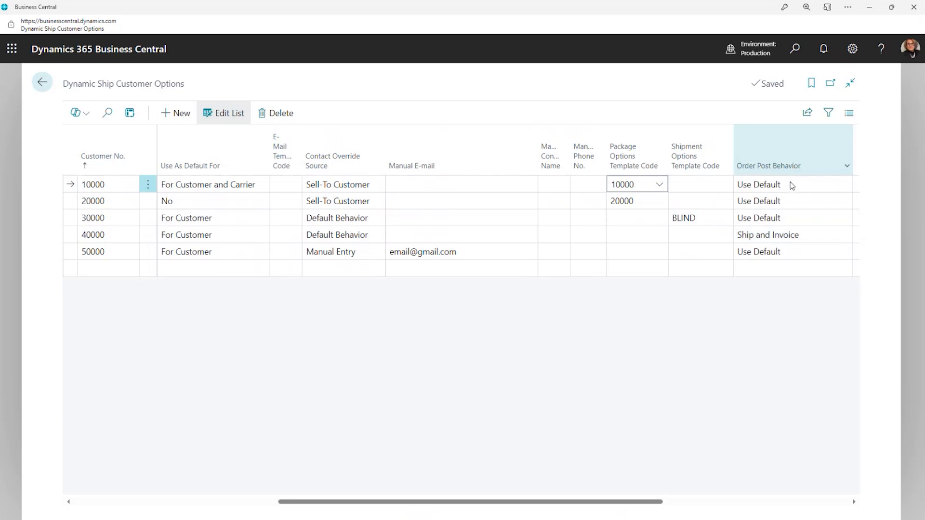
left_click(828, 235)
left_click(848, 235)
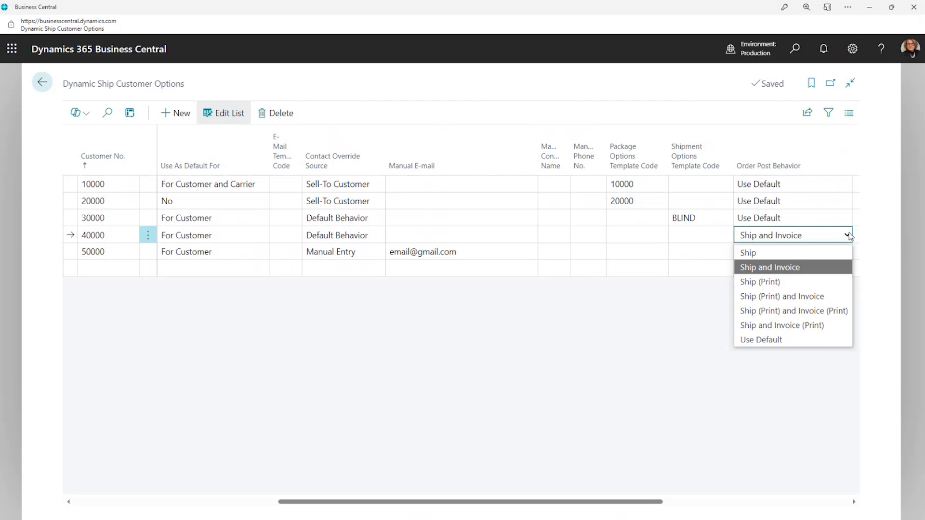
left_click(824, 268)
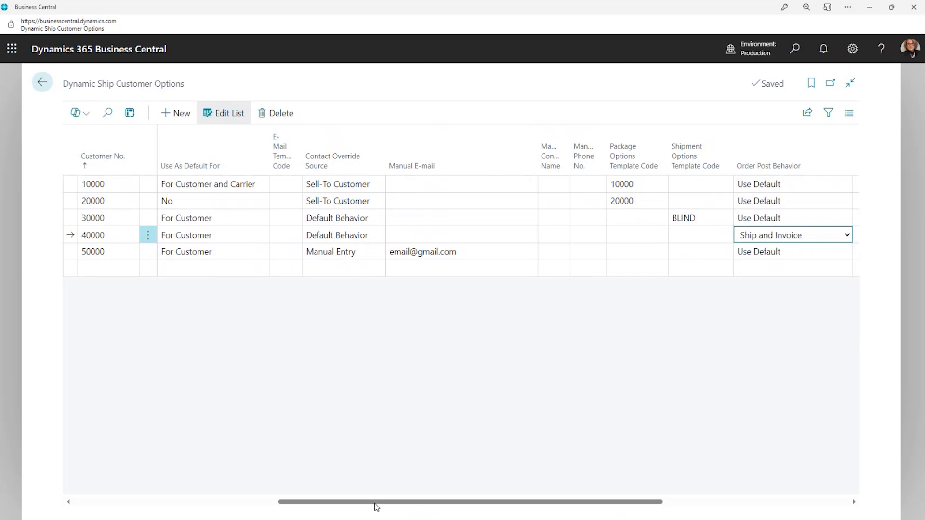
- Recheck the customer options list from the shipping agent and default settings through to Order Post Behavior, and close the list
left_click_drag(376, 502, 143, 471)
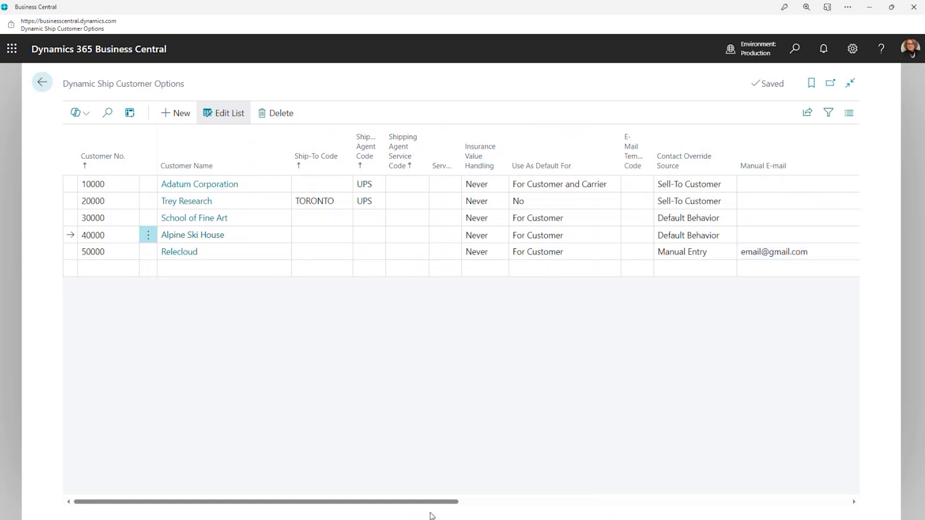
left_click_drag(431, 502, 611, 494)
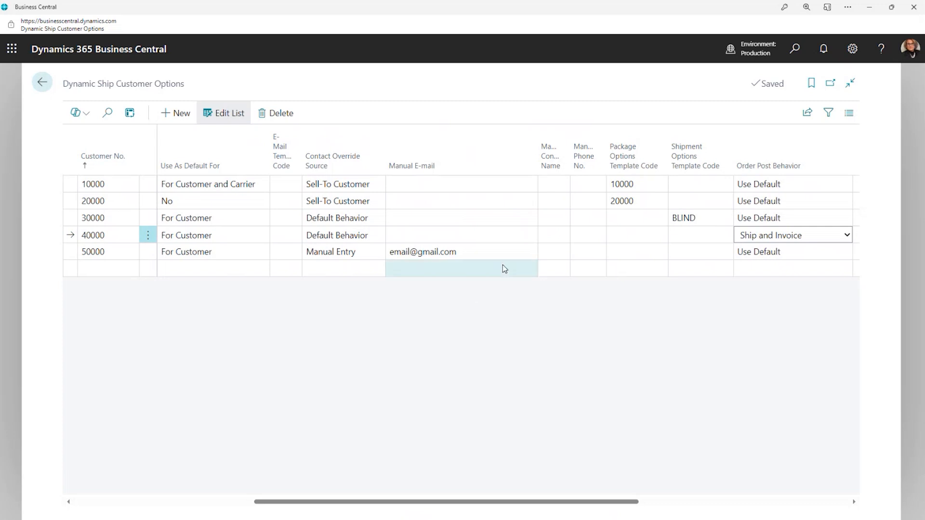
left_click_drag(570, 503, 285, 450)
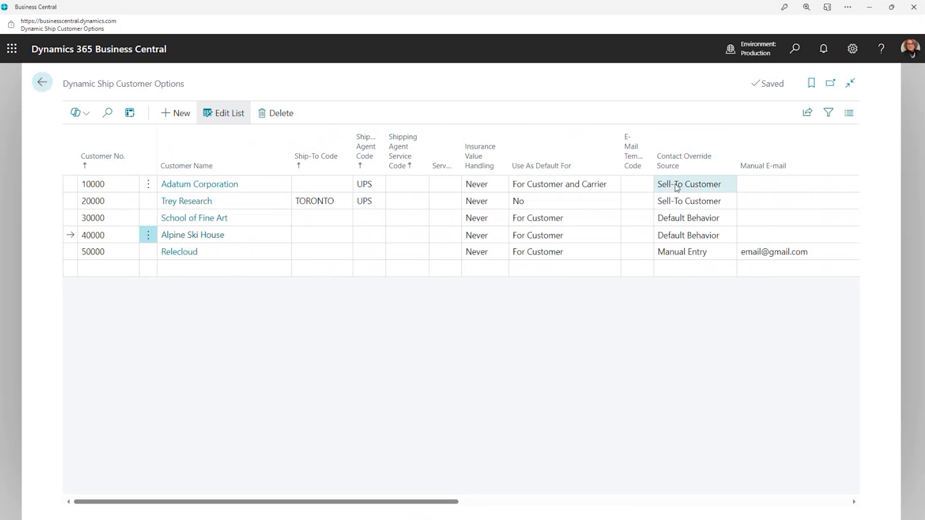
left_click(41, 83)
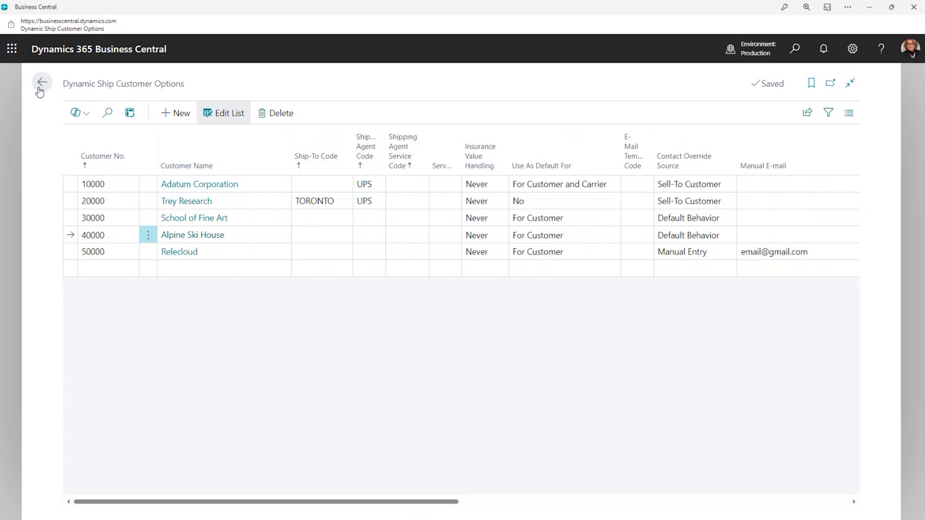
- Review the Address Management section of Dynamic Ship Setup, including address validation and Customer Contact Override, and close the setup page
left_click(700, 180)
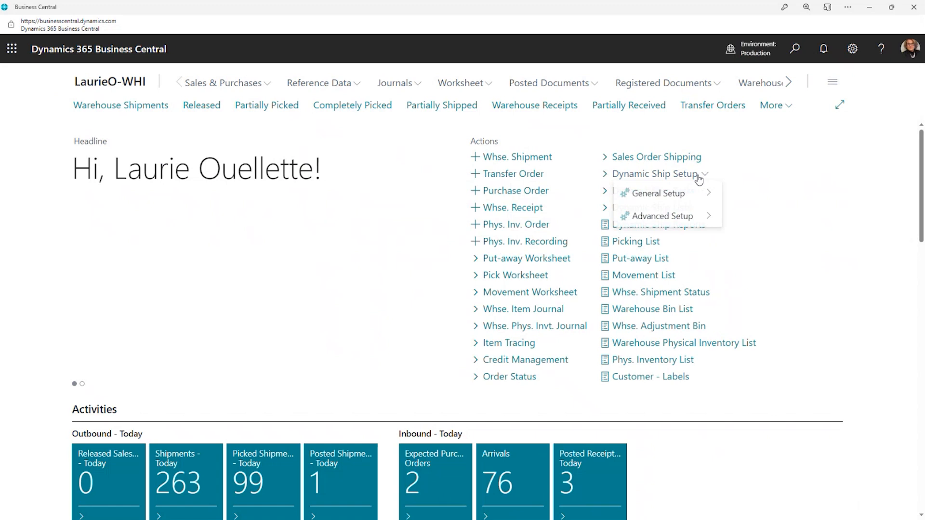
mouse_move(687, 194)
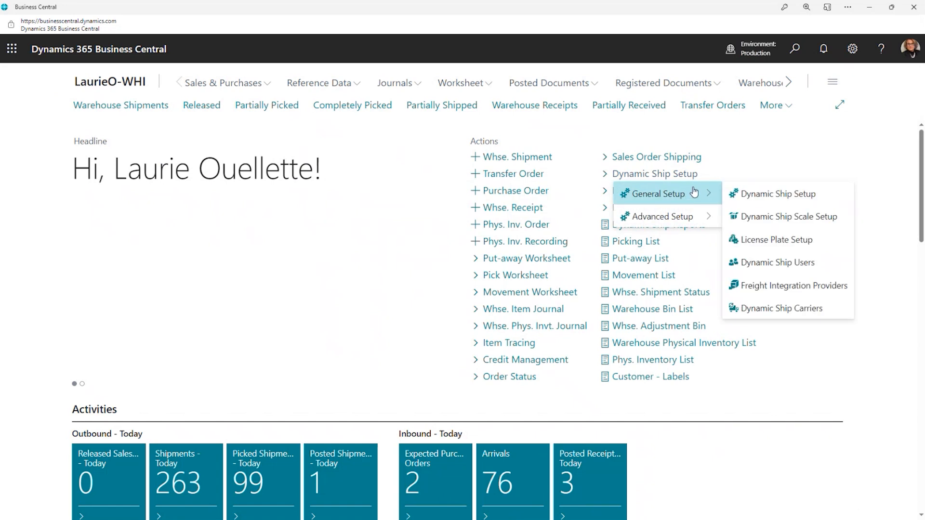
left_click(751, 195)
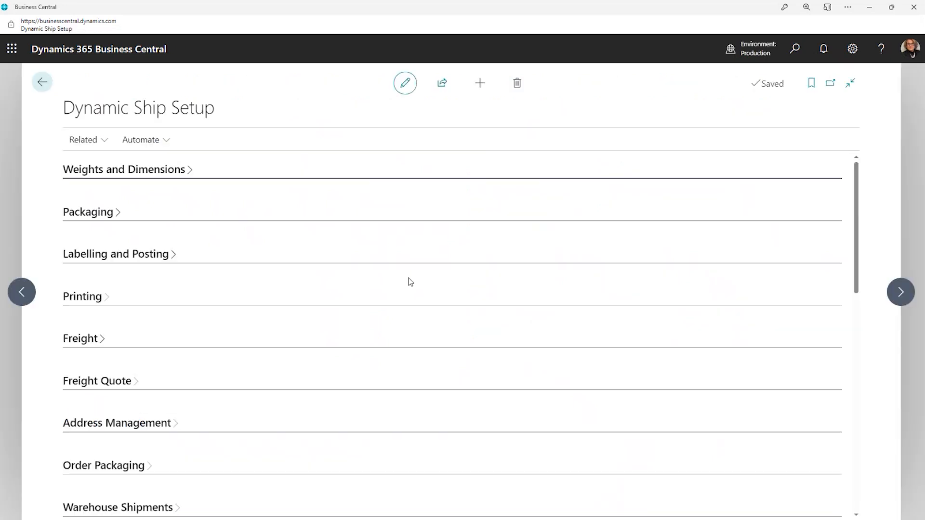
left_click(94, 425)
scroll(476, 397, "down", 1)
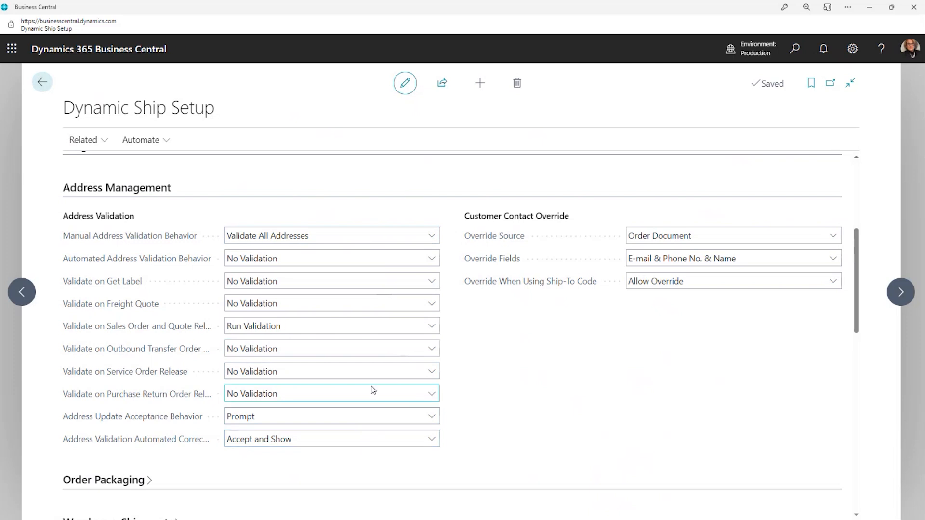
mouse_move(166, 334)
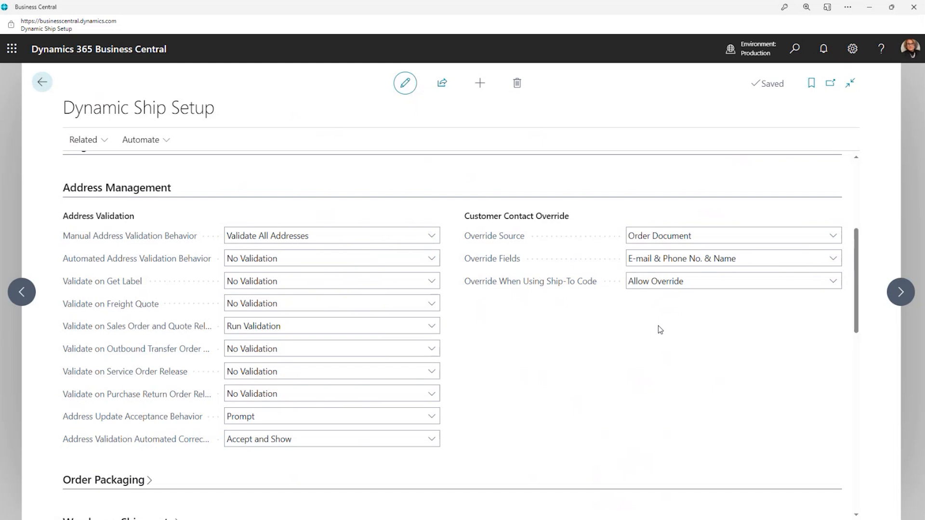
left_click(169, 188)
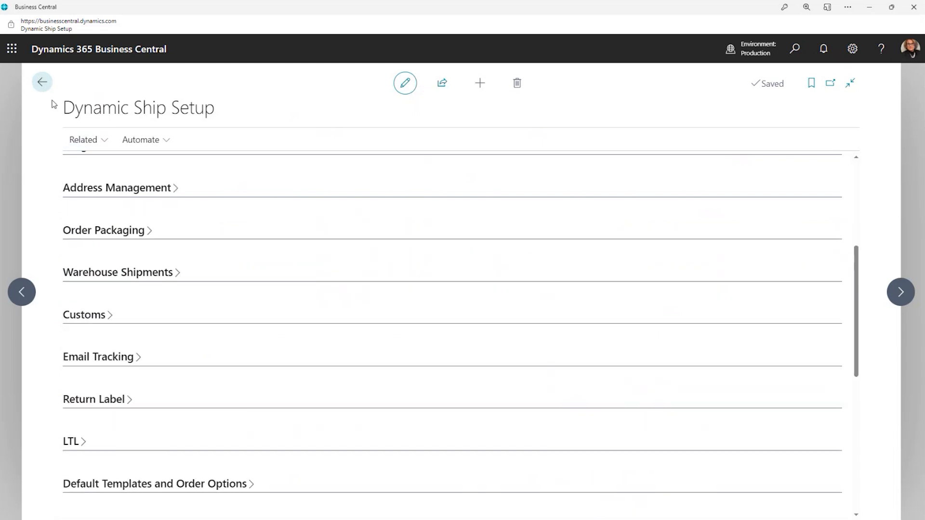
left_click(43, 83)
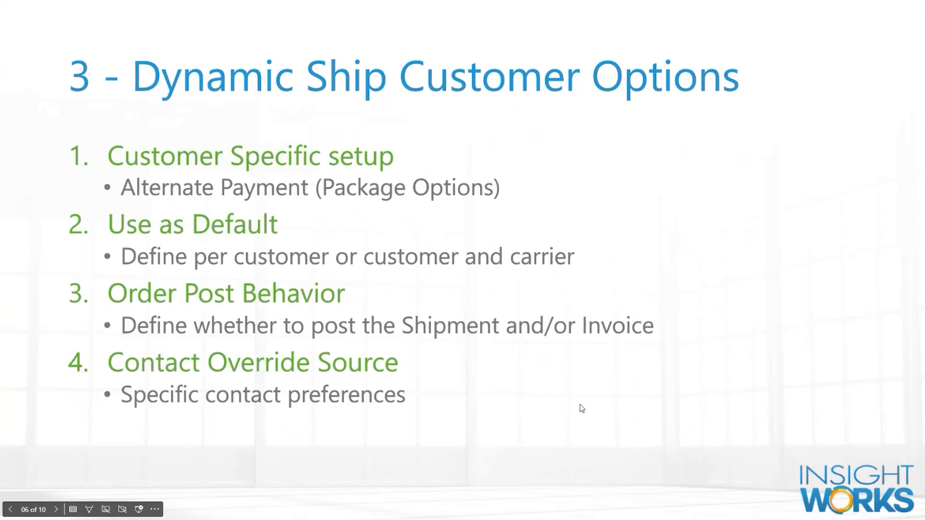
left_click(609, 419)
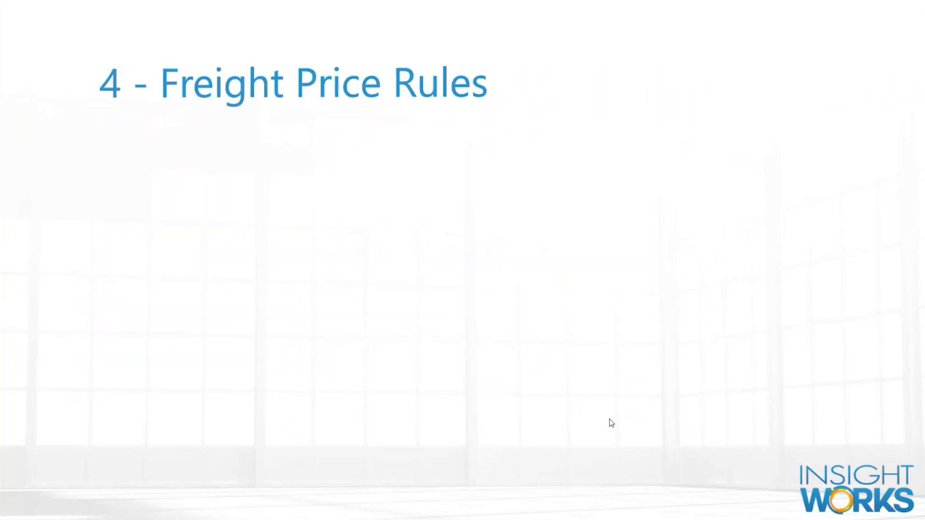
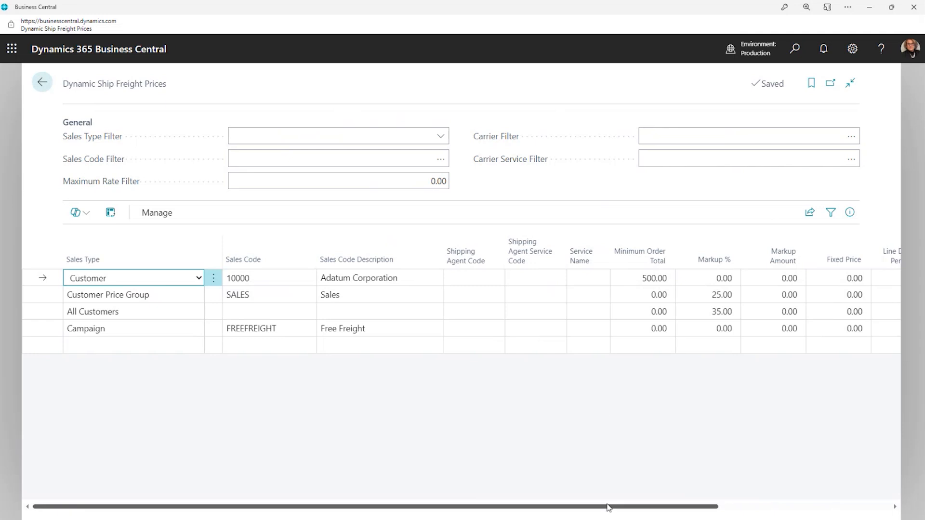
- Examine Adatum Corporation's freight price rule and the Sales Type choices of the SALES rule, keeping Customer Price Group
left_click_drag(609, 507, 790, 504)
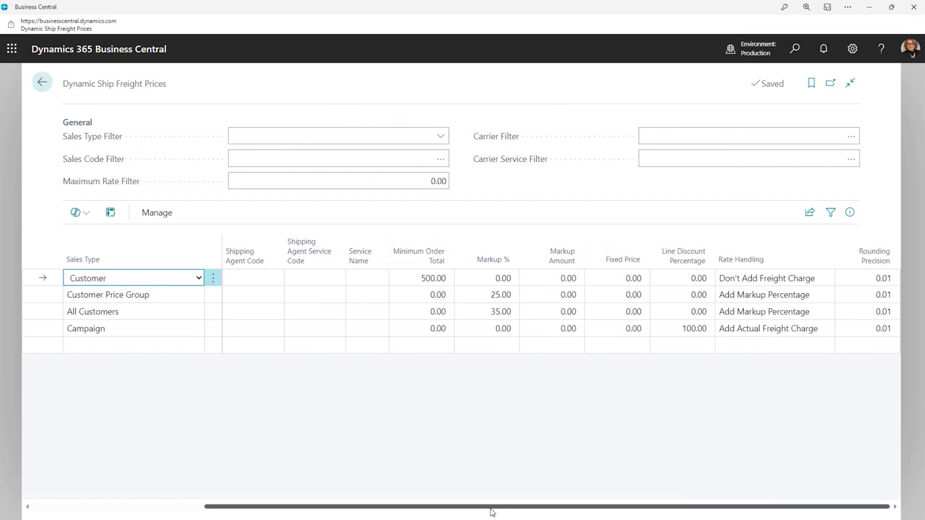
left_click_drag(491, 507, 314, 519)
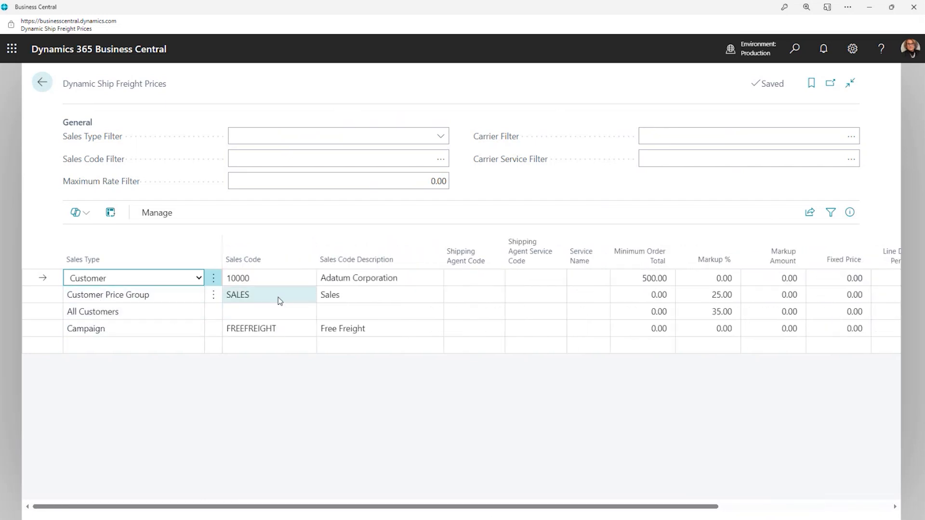
left_click(197, 297)
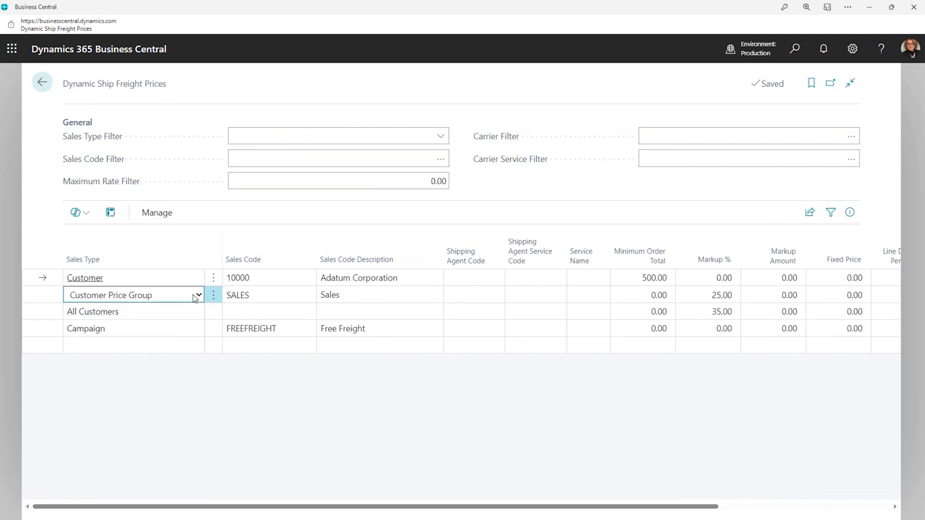
left_click(199, 296)
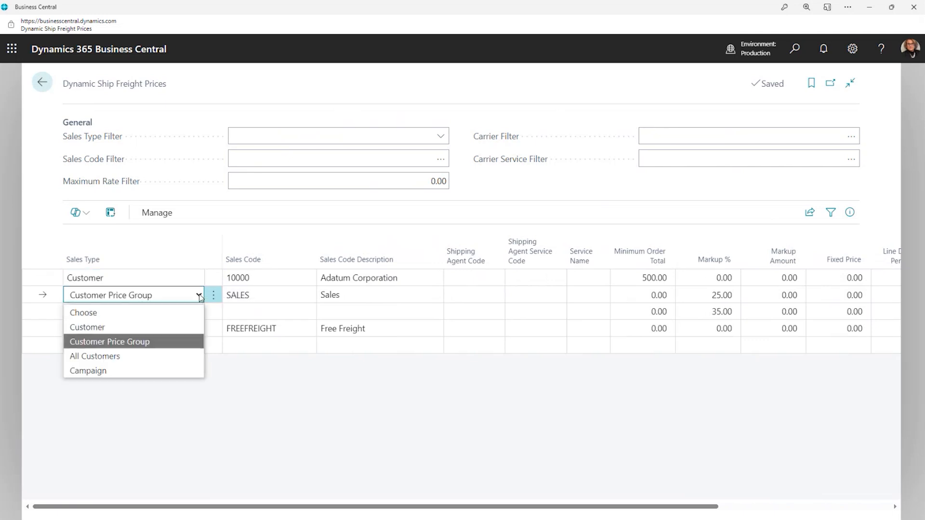
left_click(193, 343)
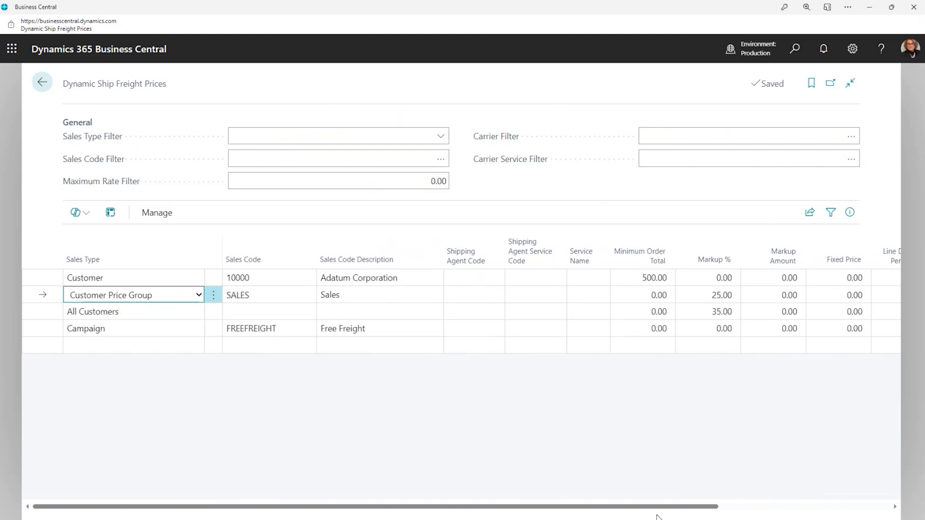
- Compare the Markup % and Rate Handling settings of the Customer Price Group and All Customers freight rules
left_click_drag(666, 507, 857, 491)
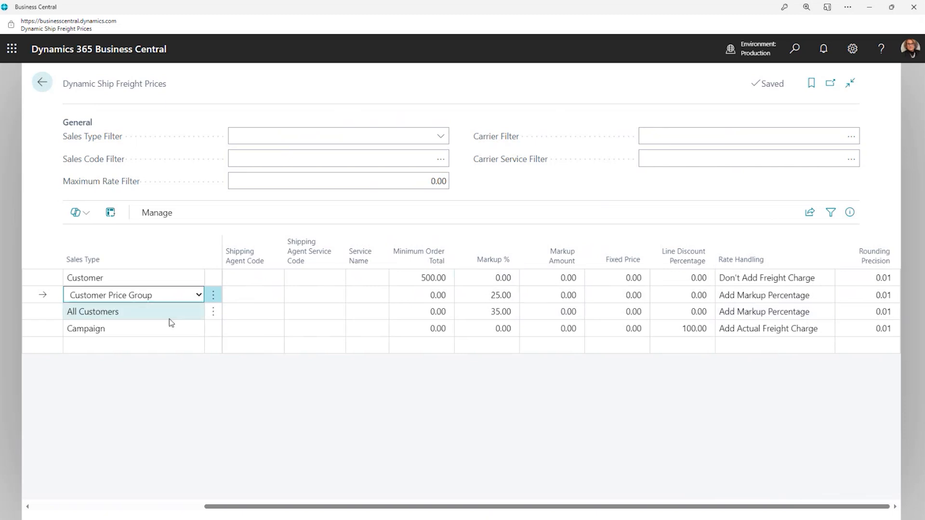
left_click_drag(378, 507, 114, 475)
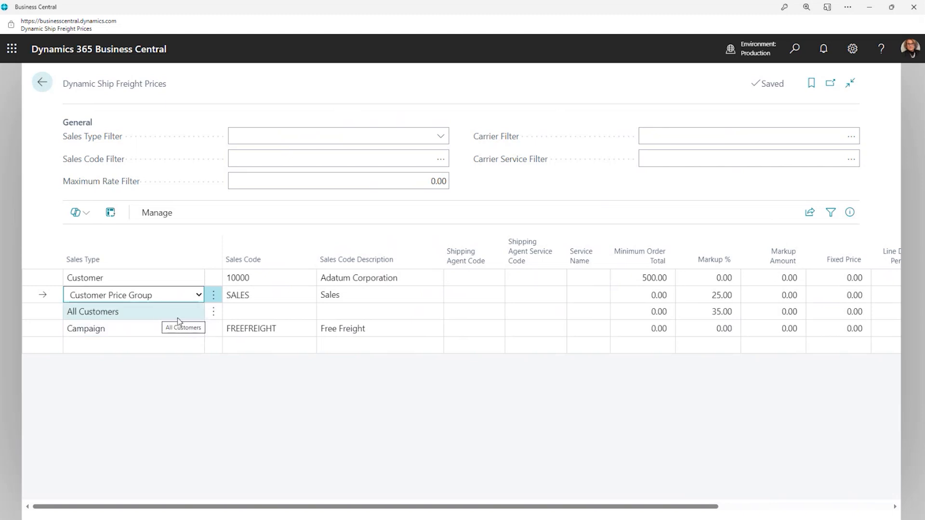
left_click_drag(357, 507, 529, 506)
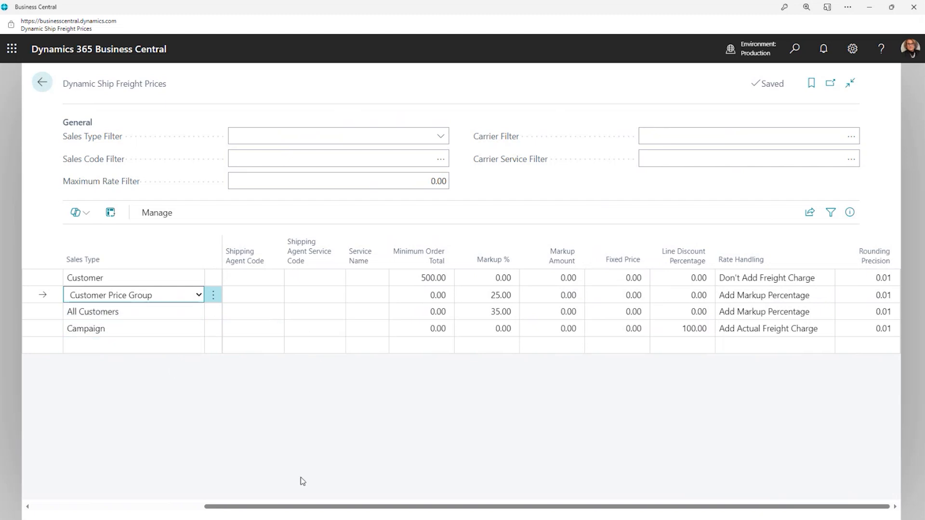
left_click_drag(318, 507, 118, 506)
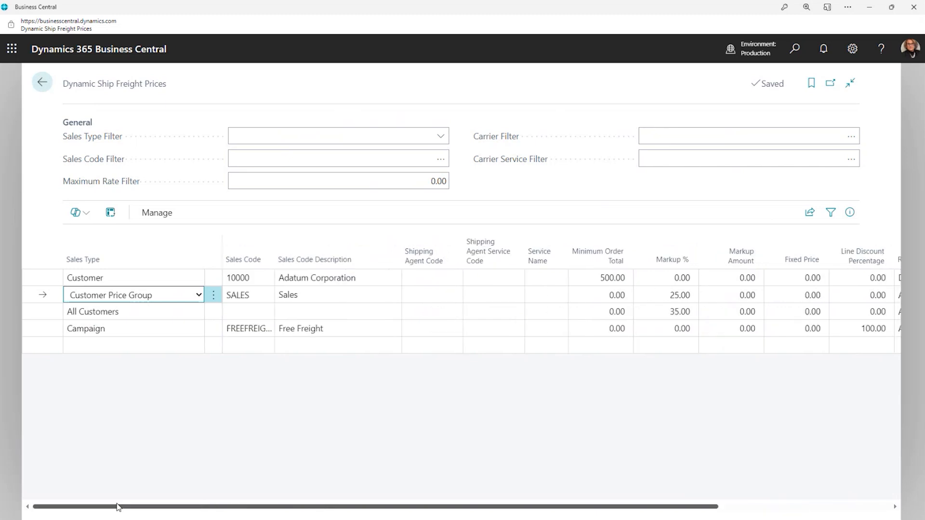
- Clear the Campaign rule's Line Discount Percentage and set its Rate Handling to Don't Add Freight Charge
left_click(191, 331)
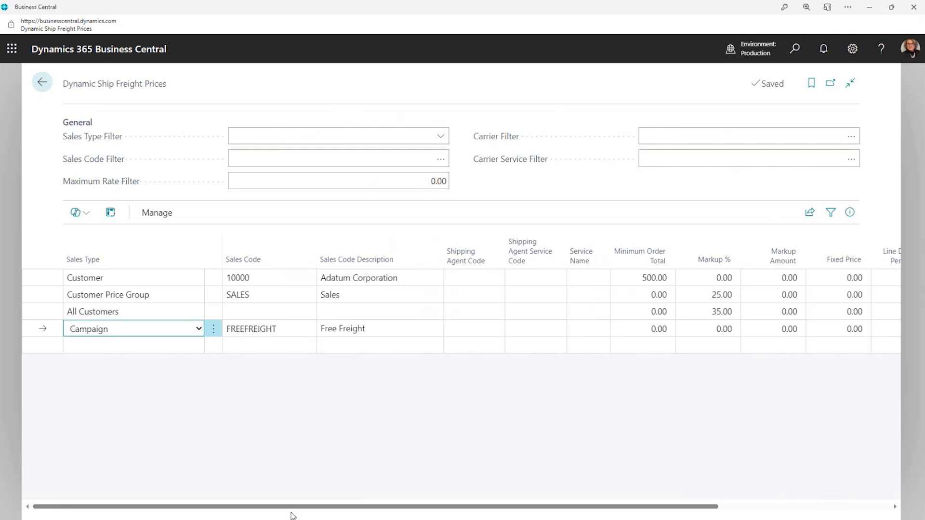
left_click_drag(299, 510, 472, 510)
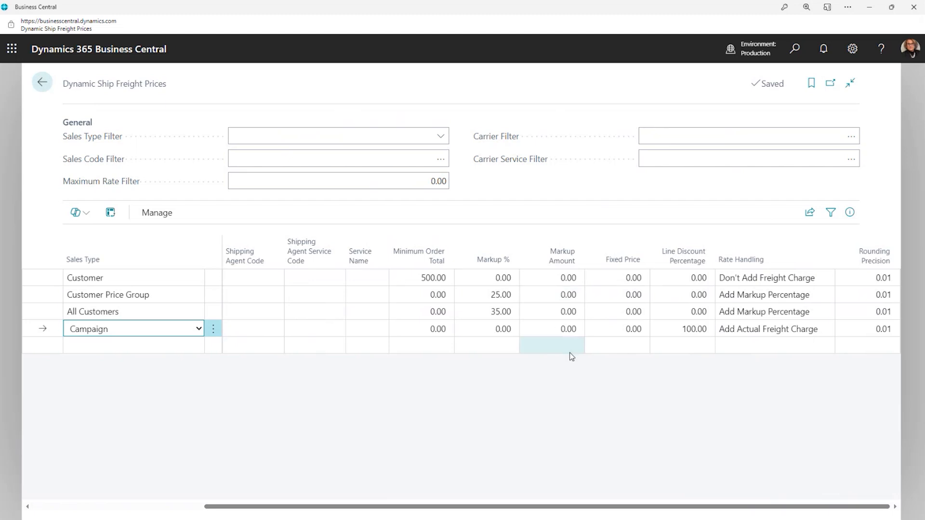
left_click(680, 331)
key("BackSpace")
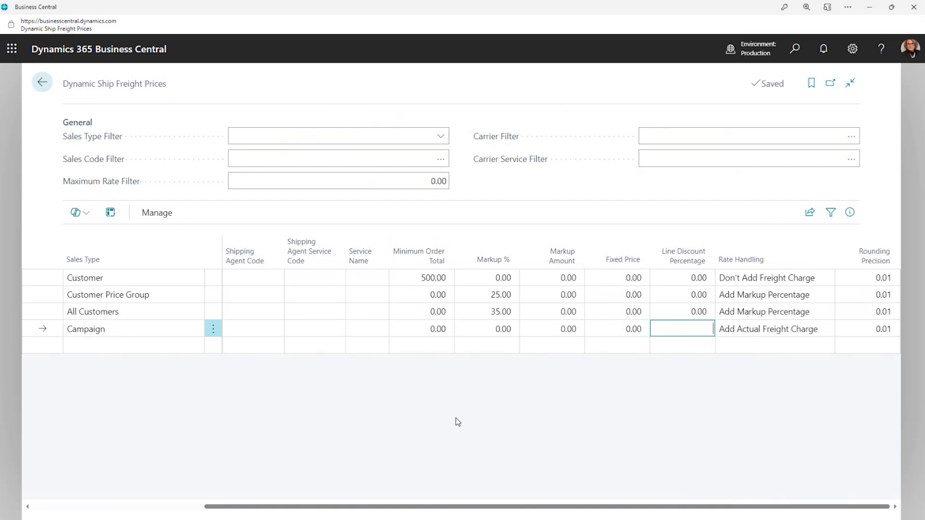
key("Tab")
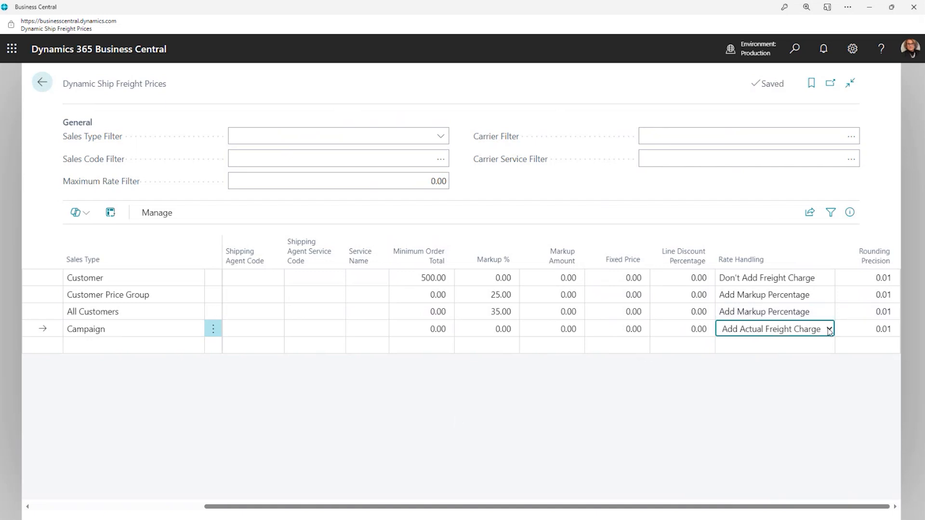
left_click(828, 329)
left_click(769, 345)
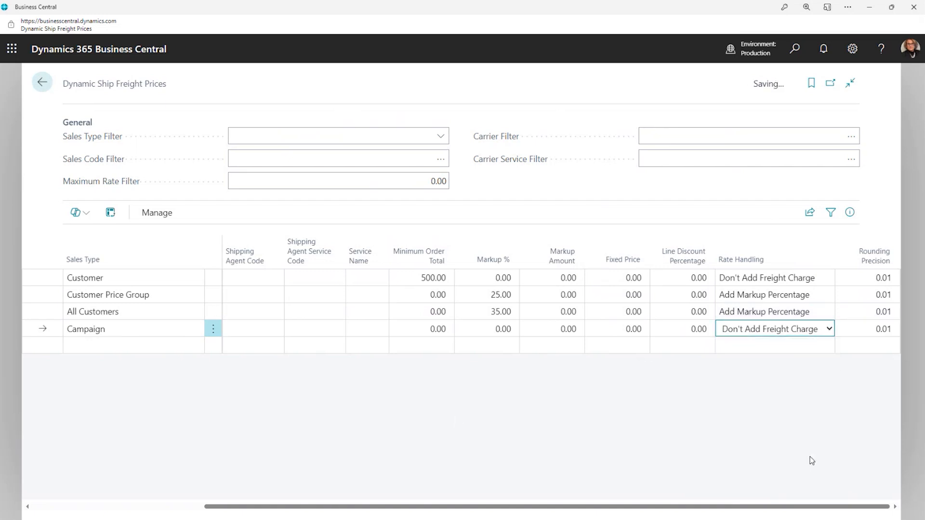
- Set the Campaign rule's Line Discount Percentage to 100 and its Rate Handling to Add Actual Freight Charge
left_click(682, 332)
type("100")
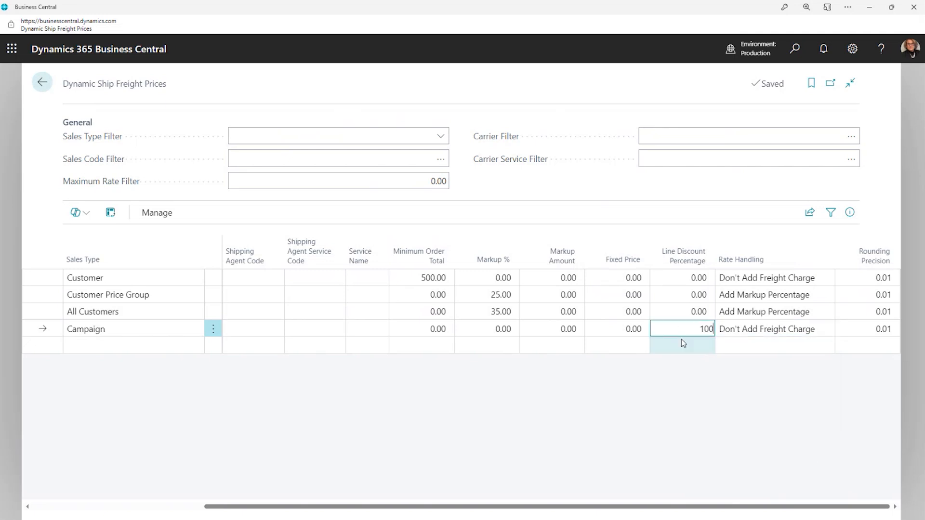
key("Tab")
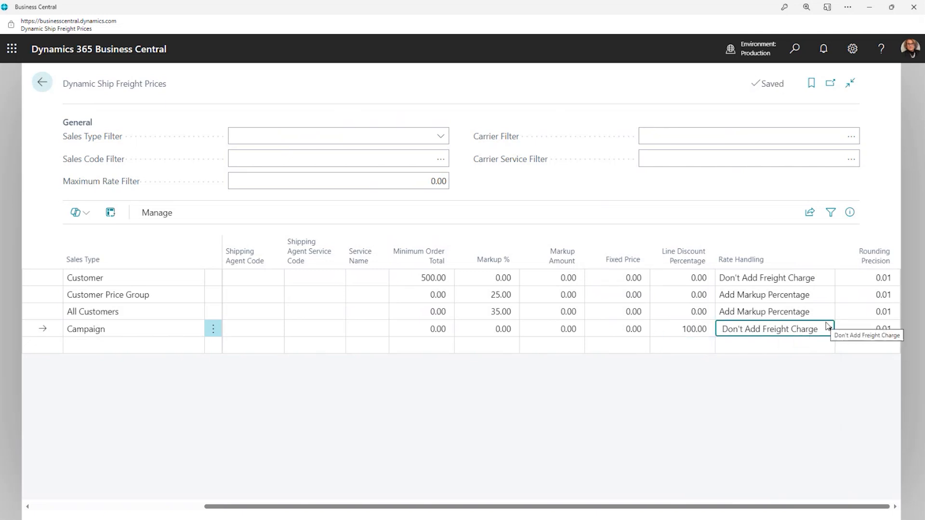
left_click(828, 327)
left_click(792, 361)
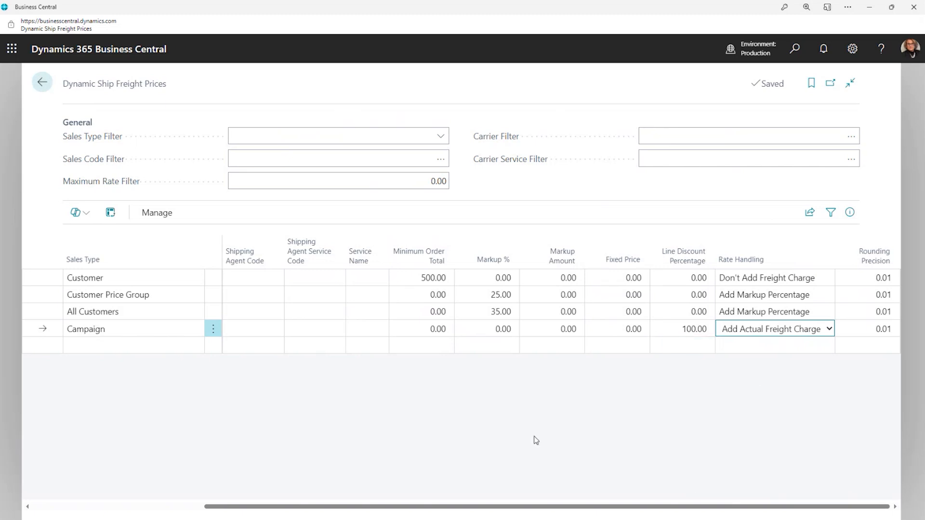
- Review the freight price rules' sales codes and descriptions, and return to the home page
left_click_drag(548, 512, 347, 509)
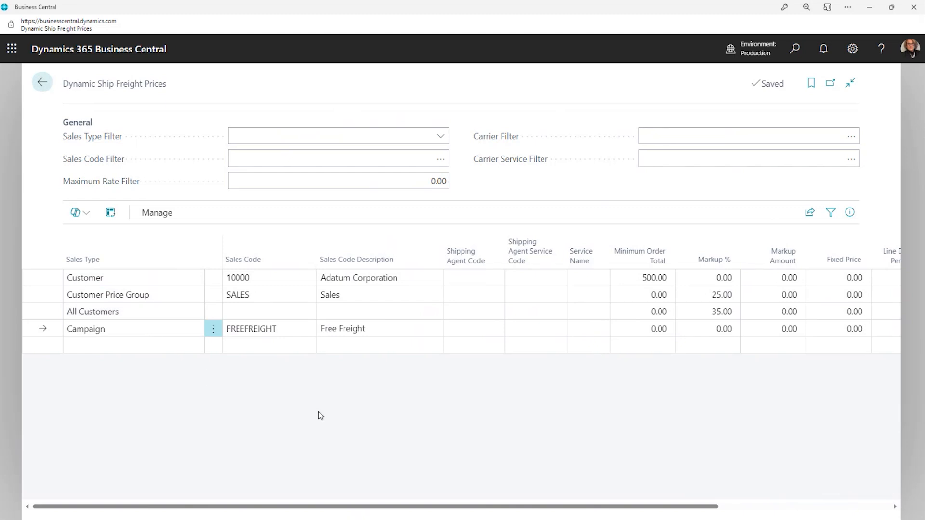
left_click_drag(366, 507, 314, 518)
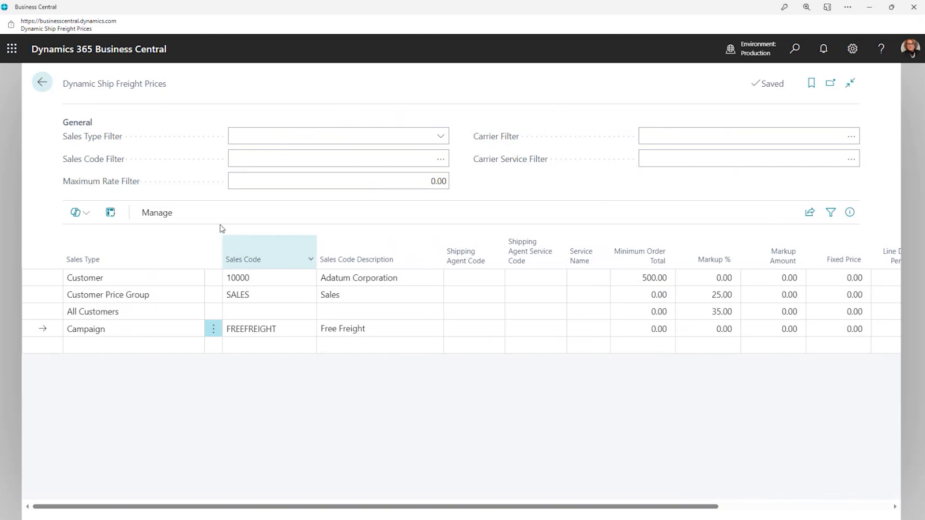
left_click(42, 83)
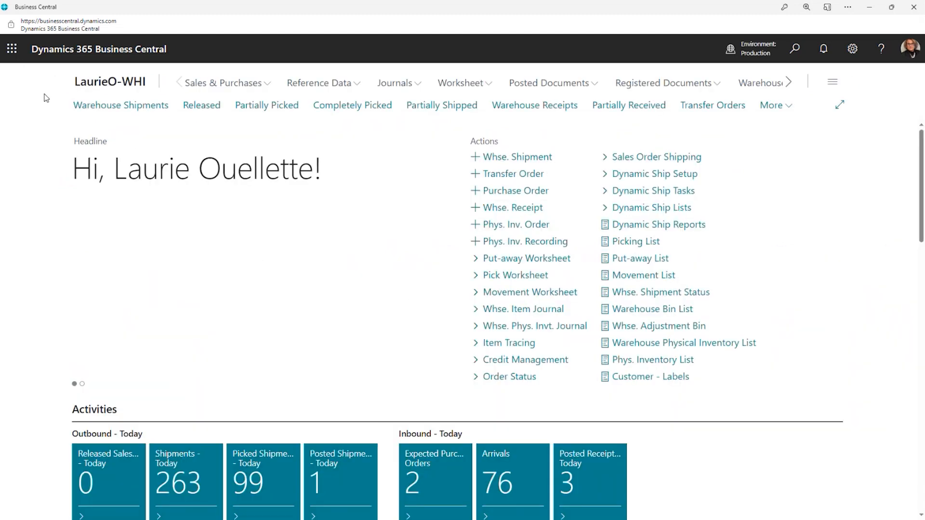